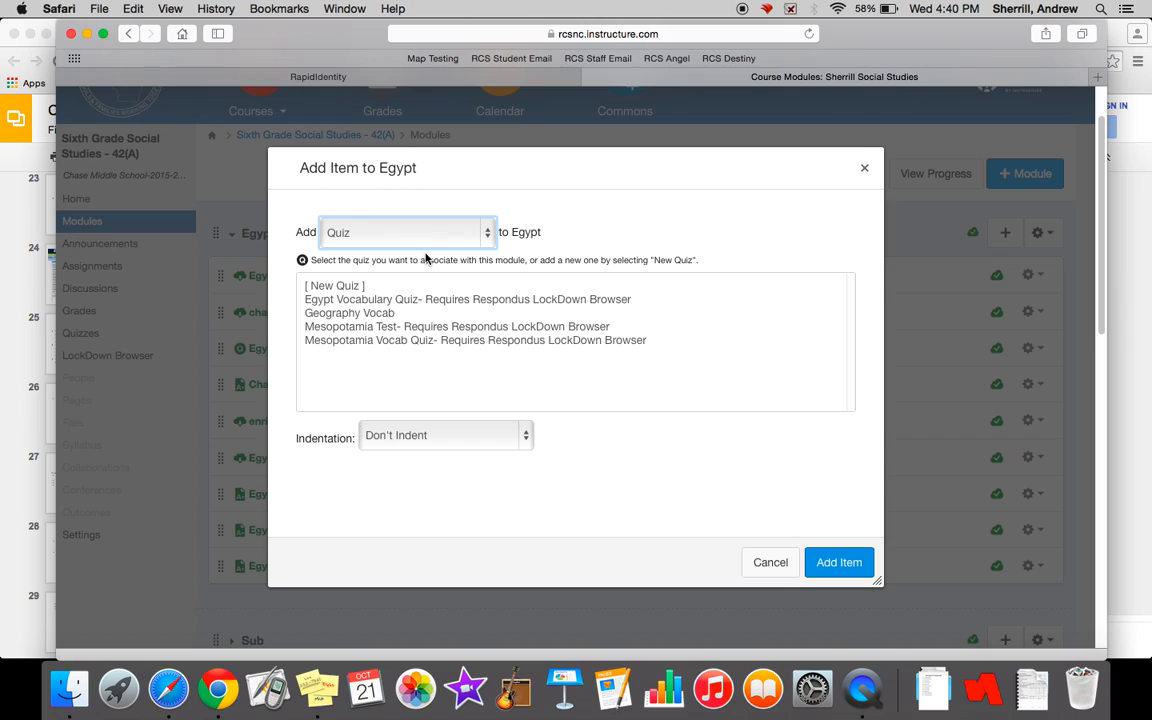
- Choose to add a new quiz to the Egypt module and name it "Egypt Test"
click(349, 287)
click(389, 441)
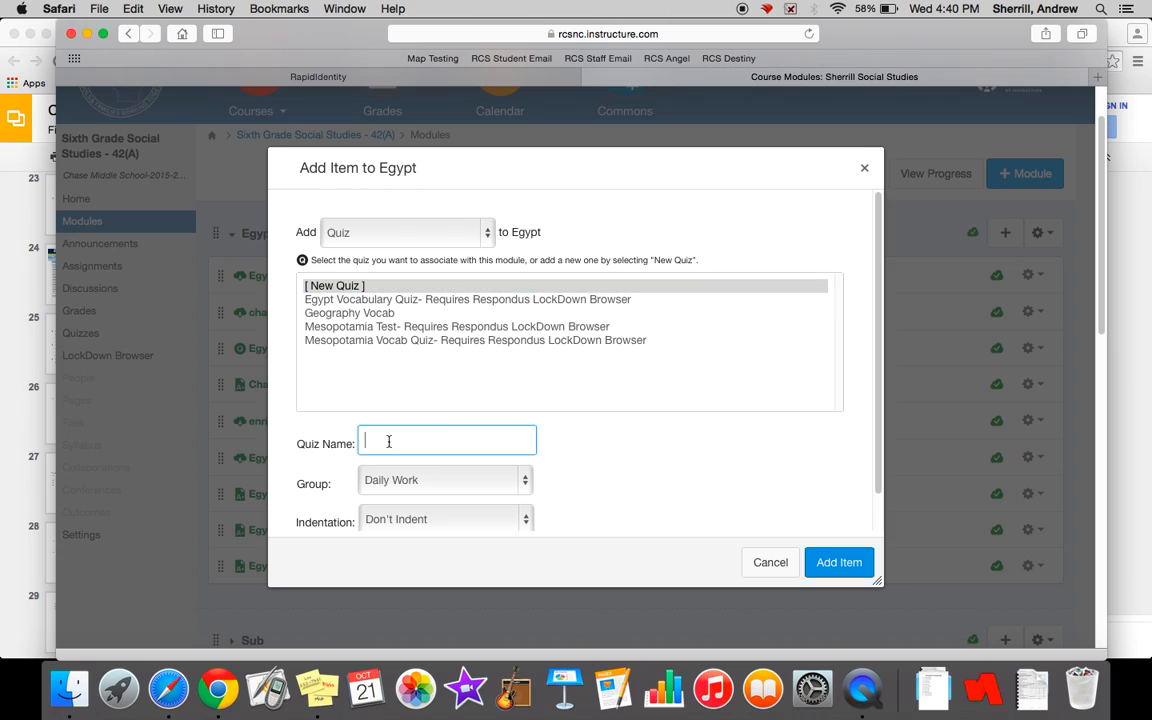
text(Egypt Test)
- Assign the new quiz to the Test group and add it to the module
scroll(560, 440, down, 1)
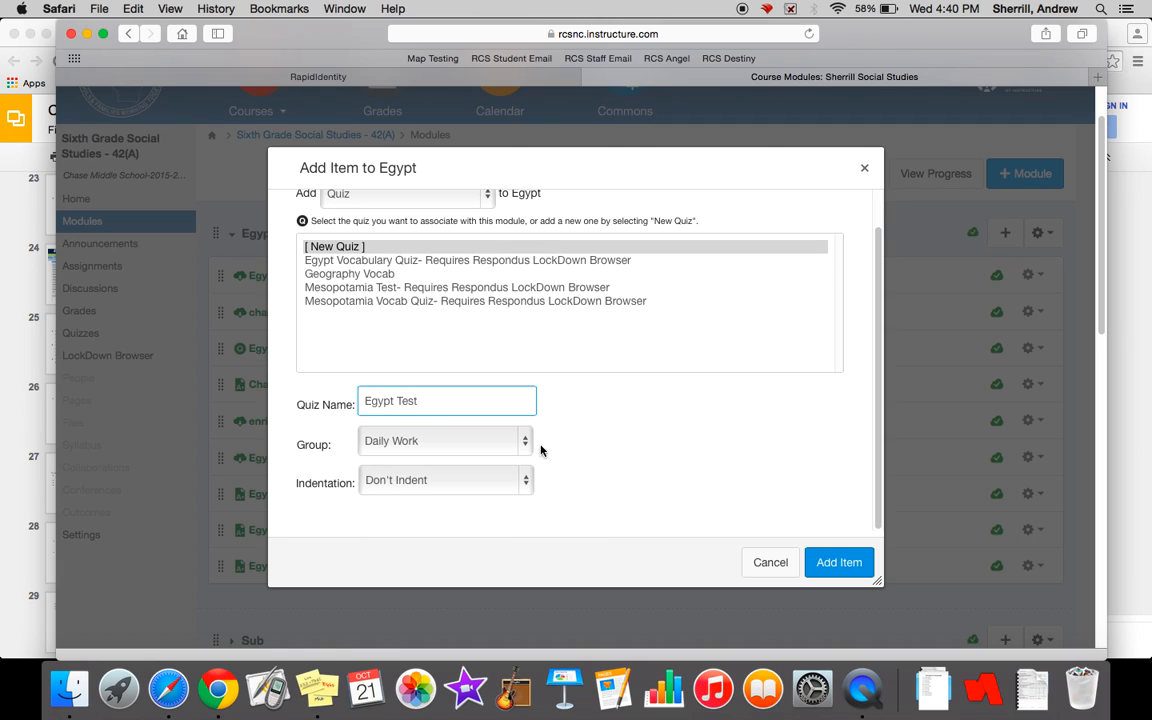
click(515, 441)
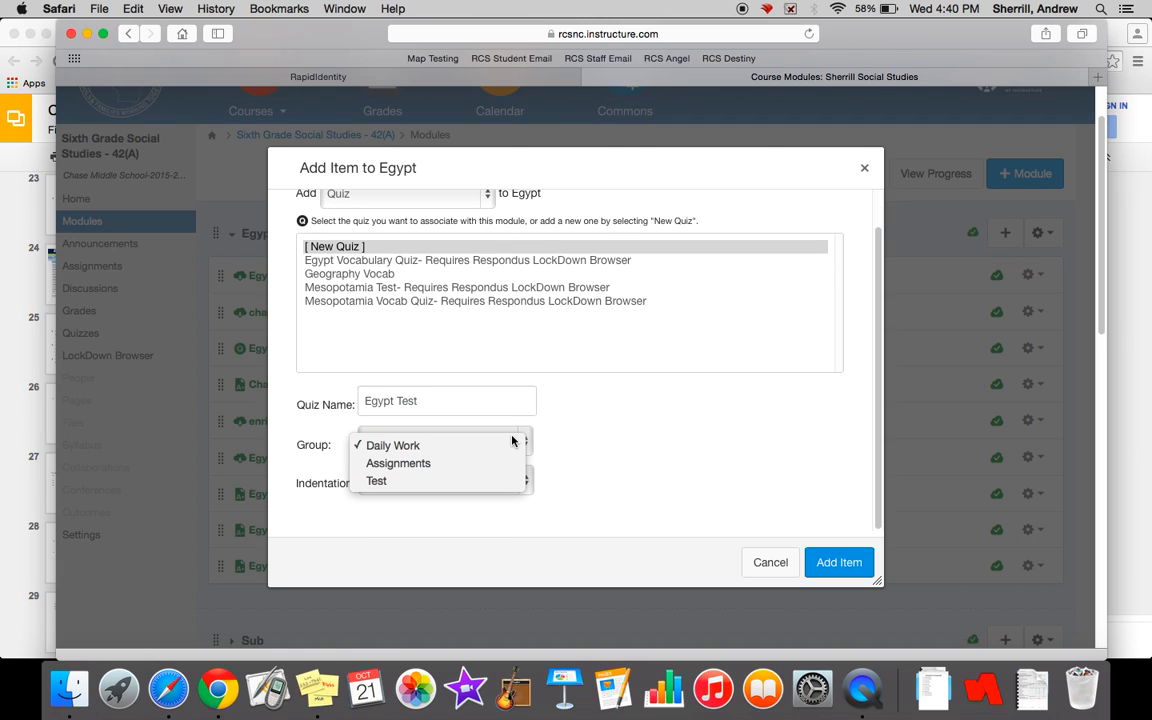
click(446, 482)
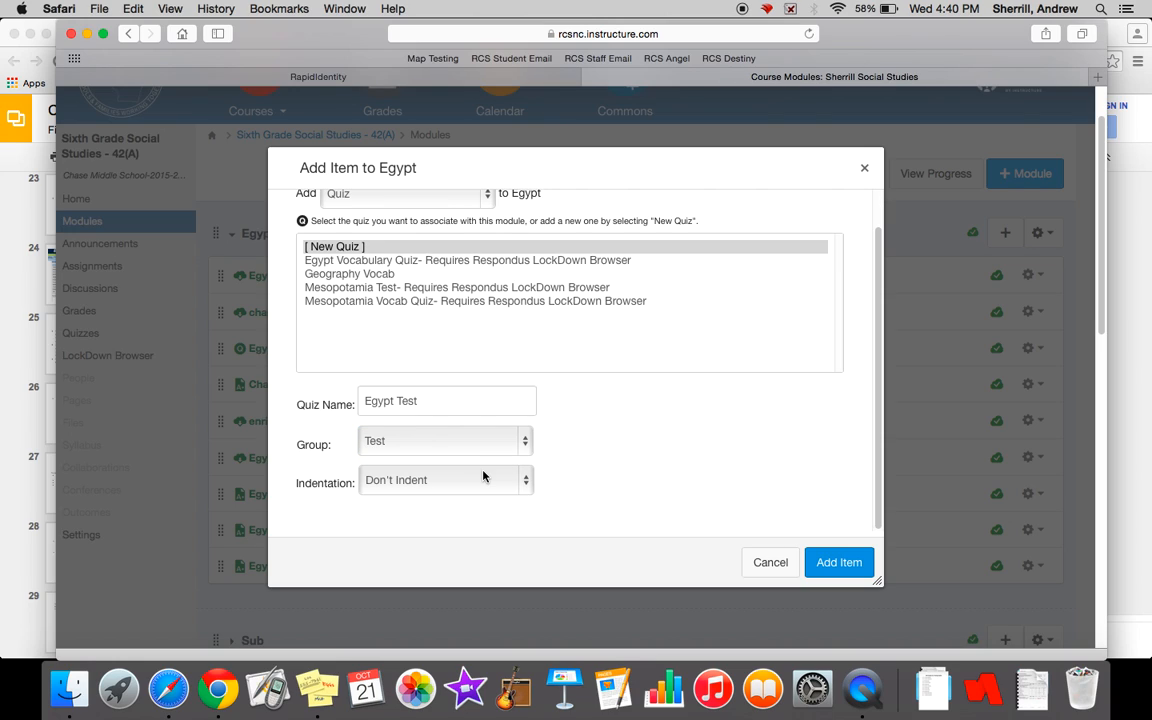
click(822, 563)
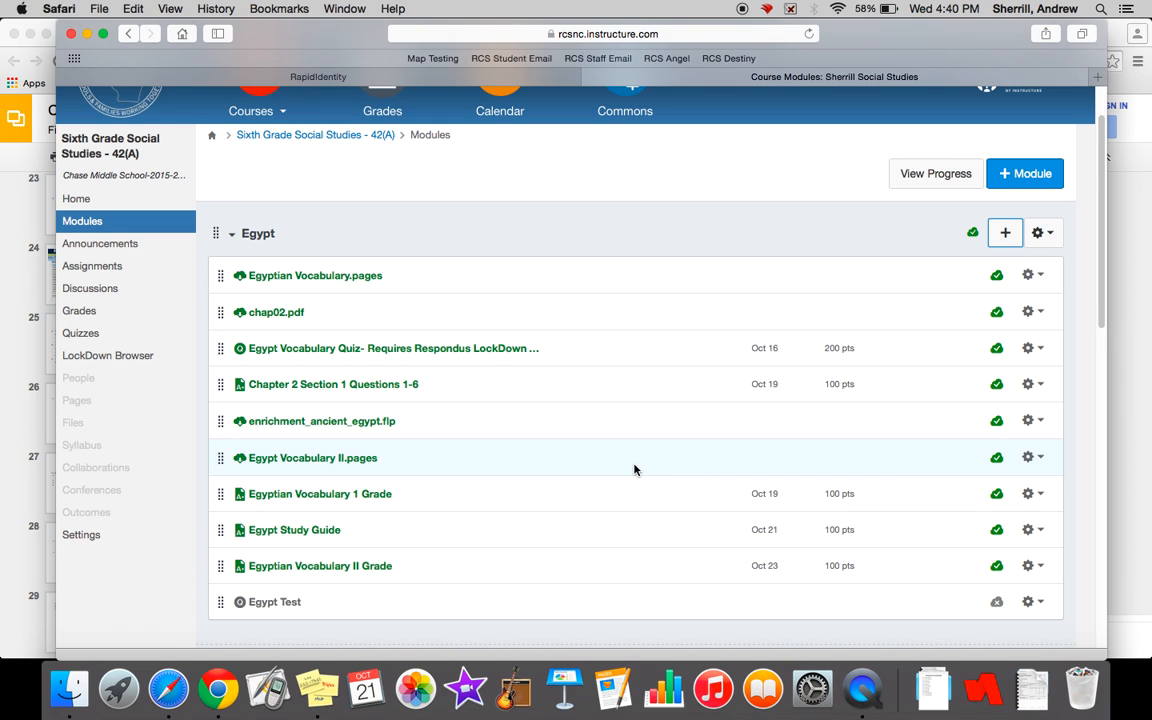
- Open the Egypt Test quiz from the Egypt module for editing
scroll(634, 469, down, 2)
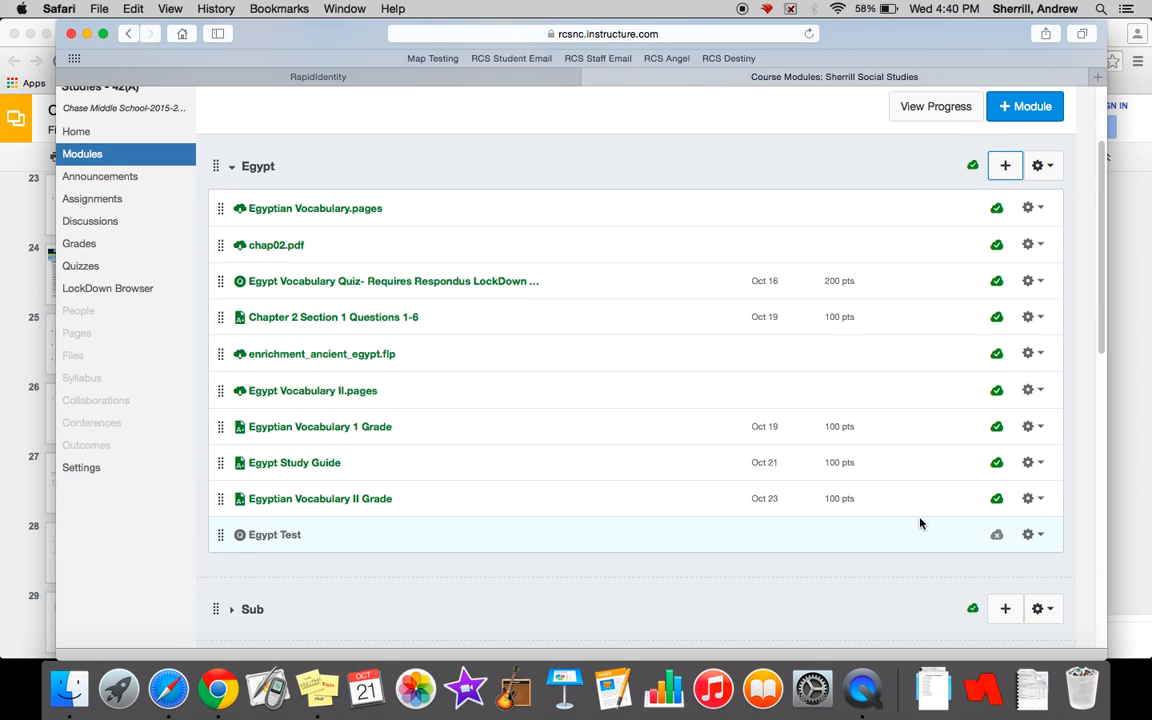
click(291, 540)
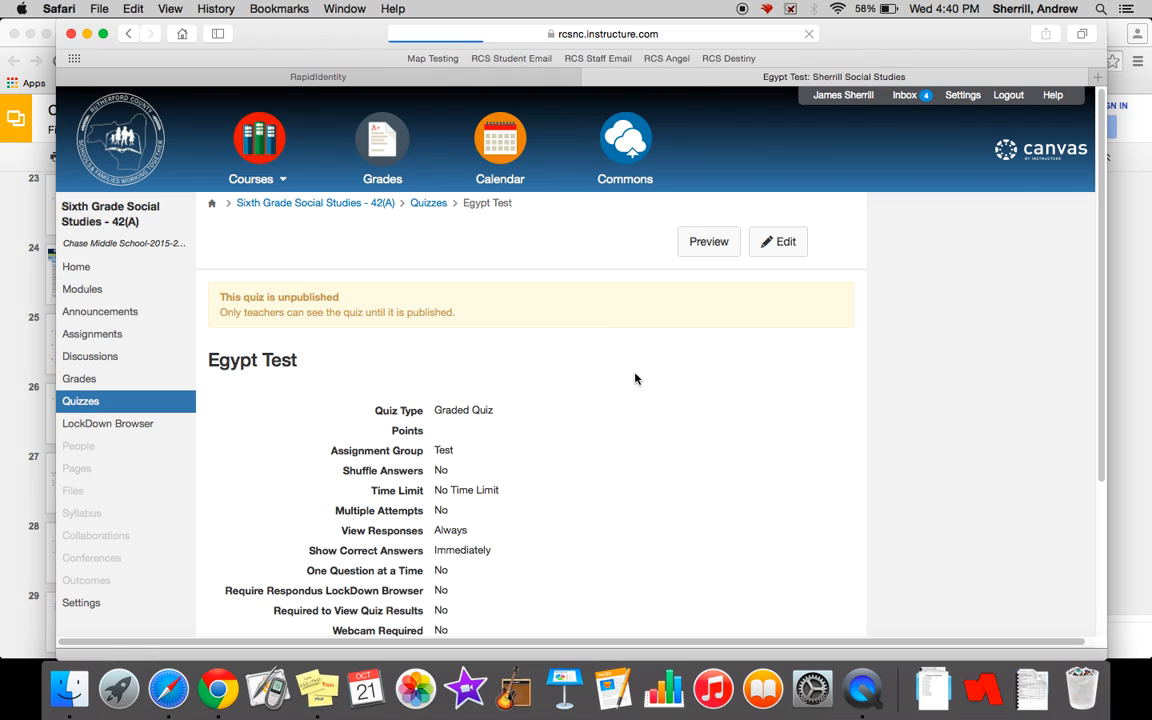
scroll(635, 378, down, 2)
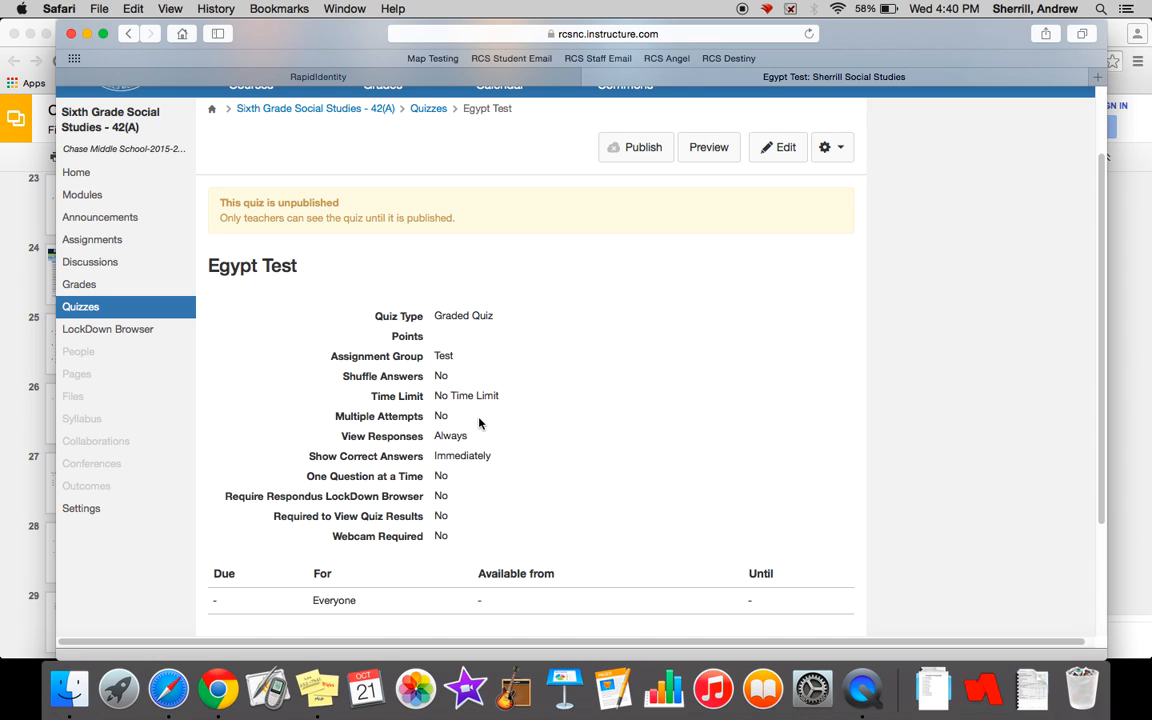
click(779, 149)
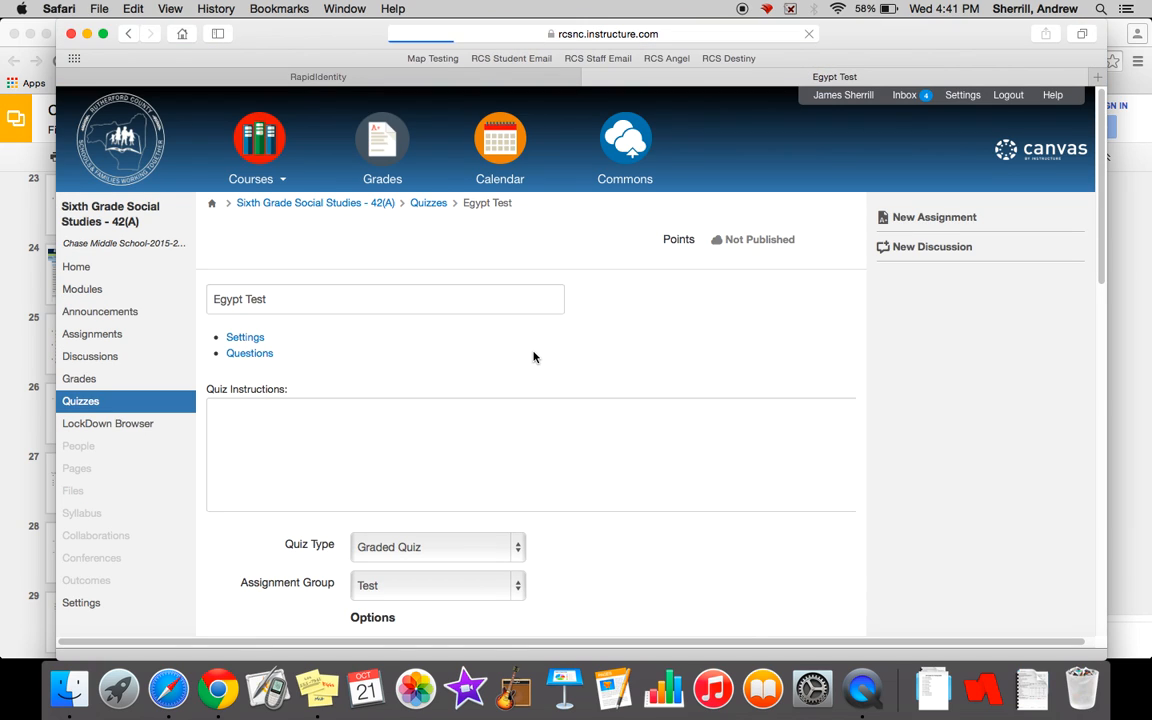
- Keep Graded Quiz as the quiz type and enable Shuffle Answers
scroll(533, 357, down, 5)
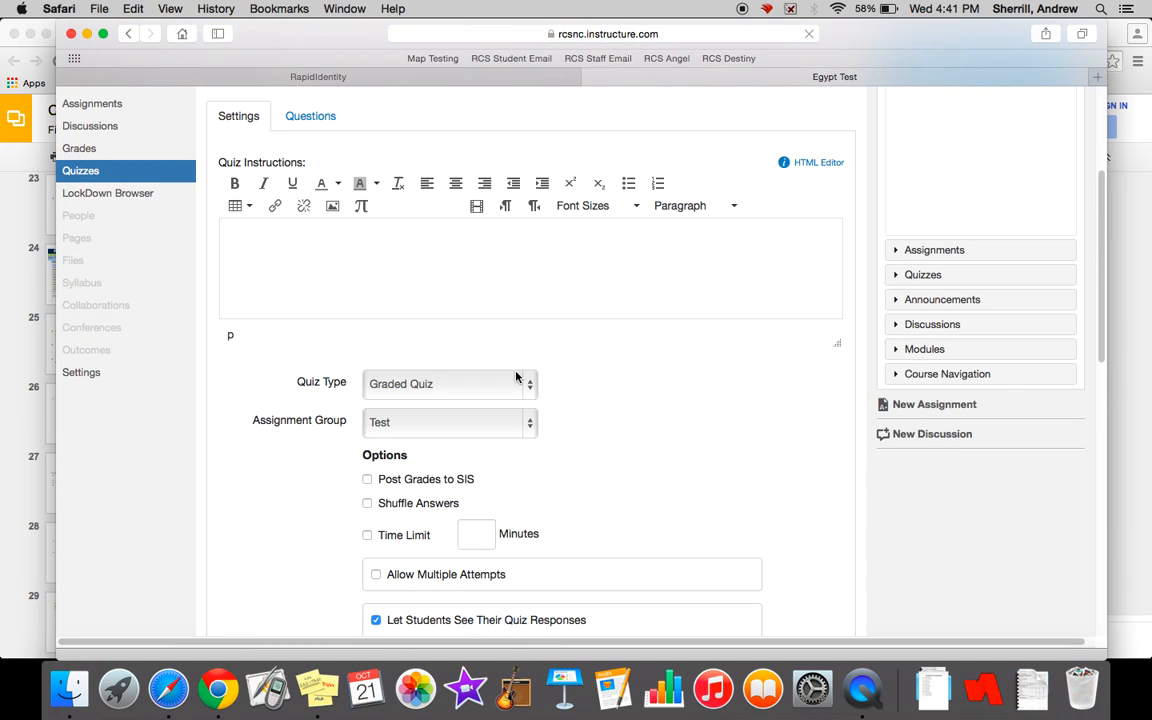
click(516, 380)
click(614, 401)
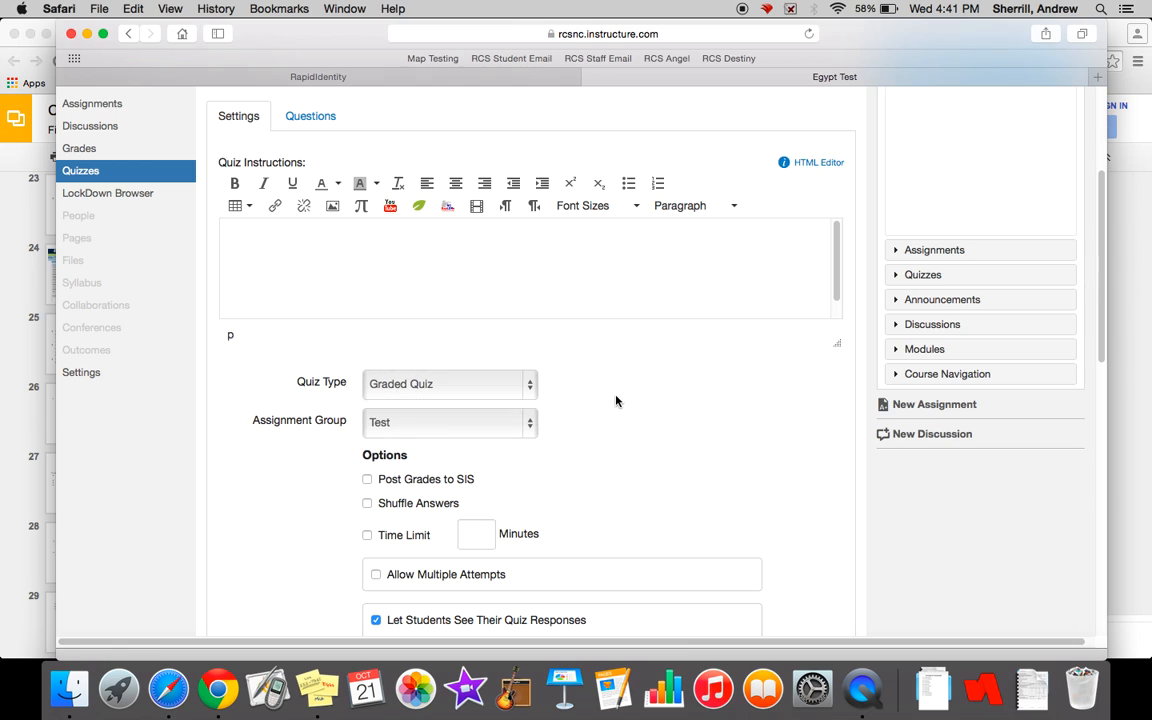
scroll(616, 401, down, 1)
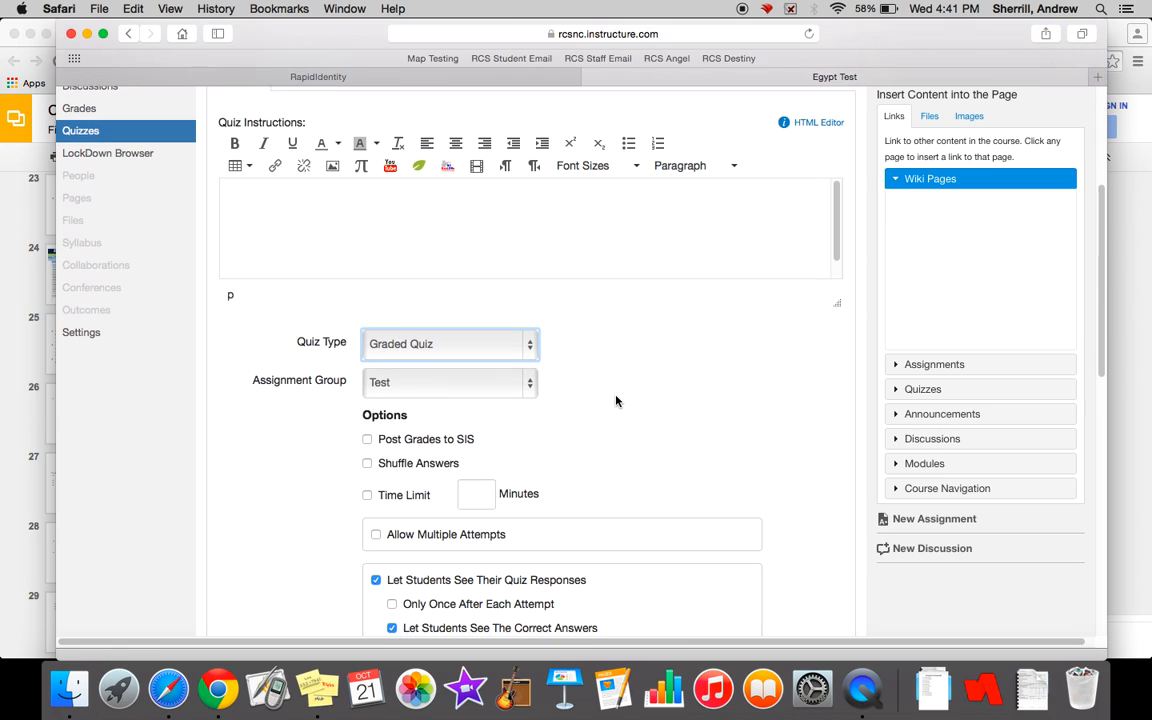
scroll(616, 401, down, 2)
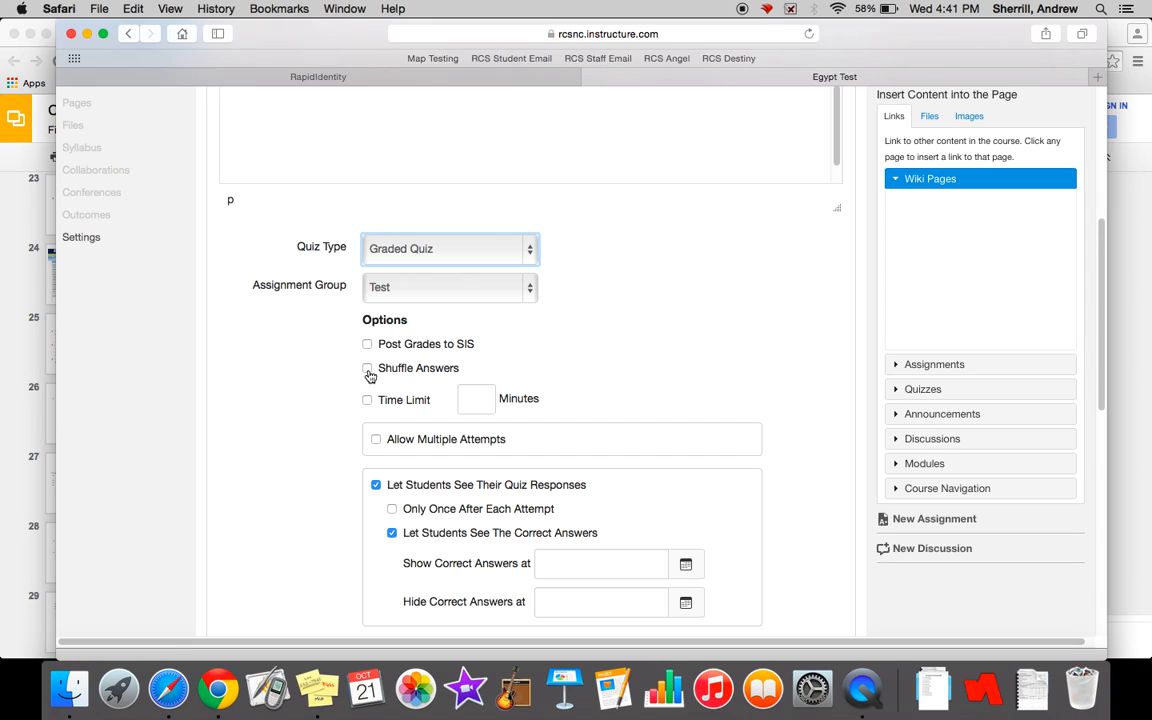
click(367, 369)
- Enable showing one question at a time in the quiz options
scroll(316, 387, down, 2)
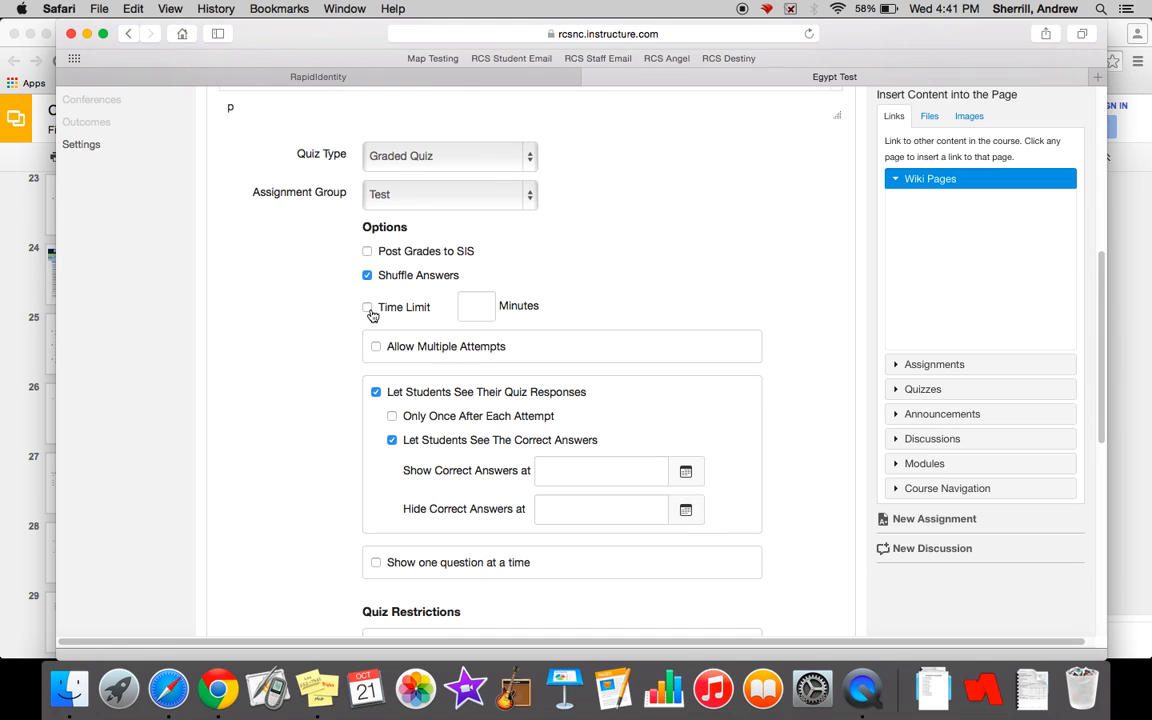
scroll(285, 319, down, 1)
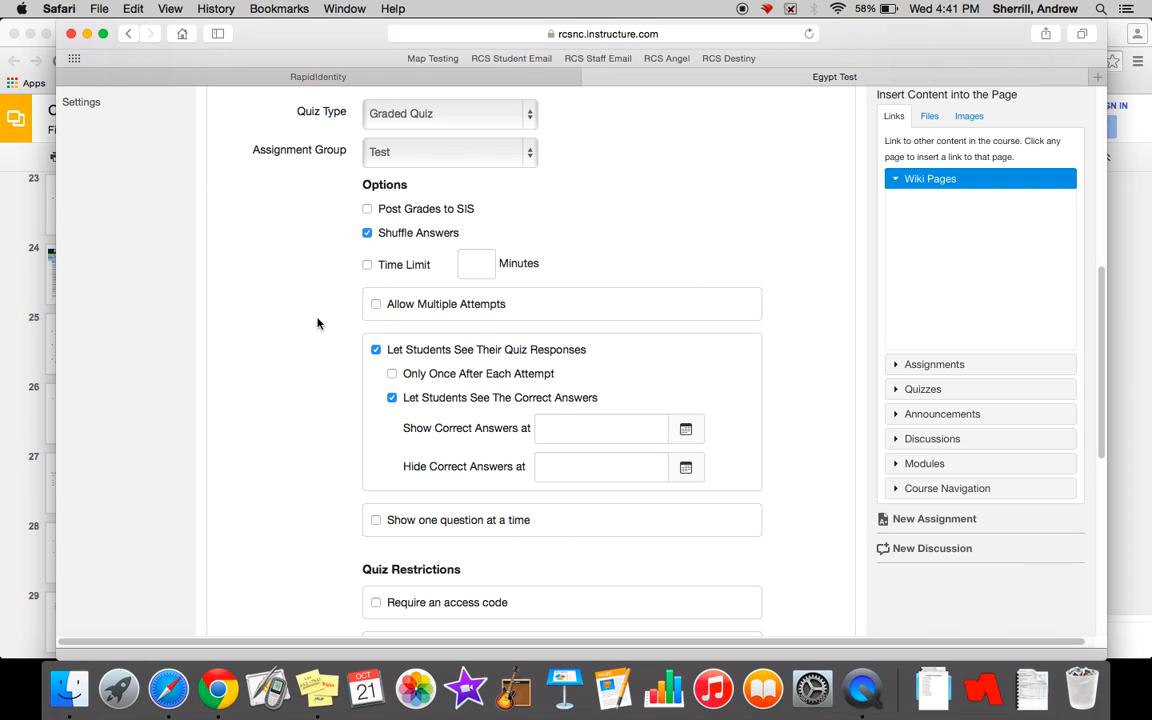
scroll(317, 323, down, 1)
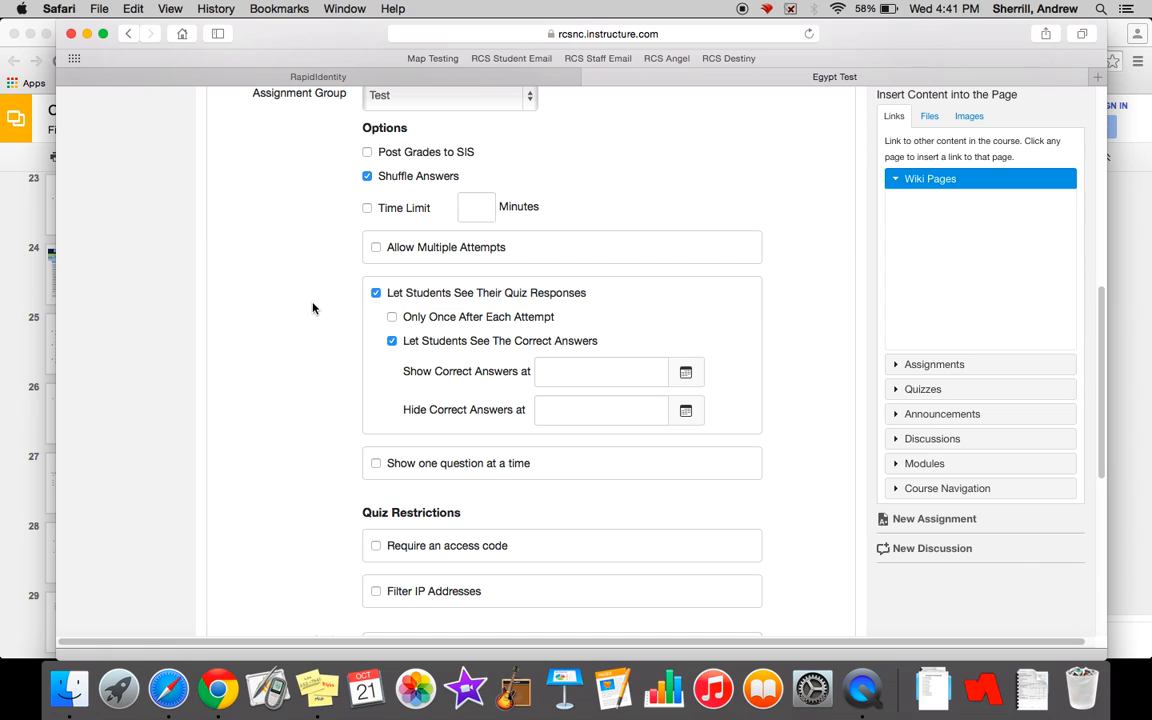
scroll(312, 308, down, 1)
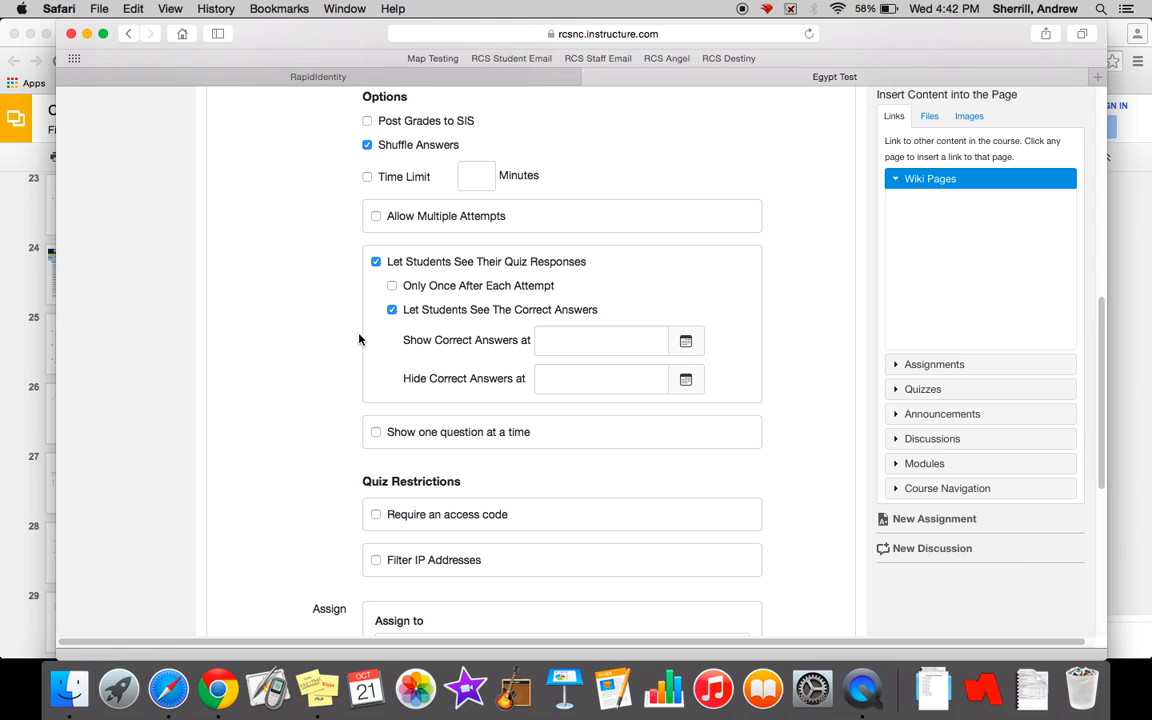
scroll(355, 340, down, 2)
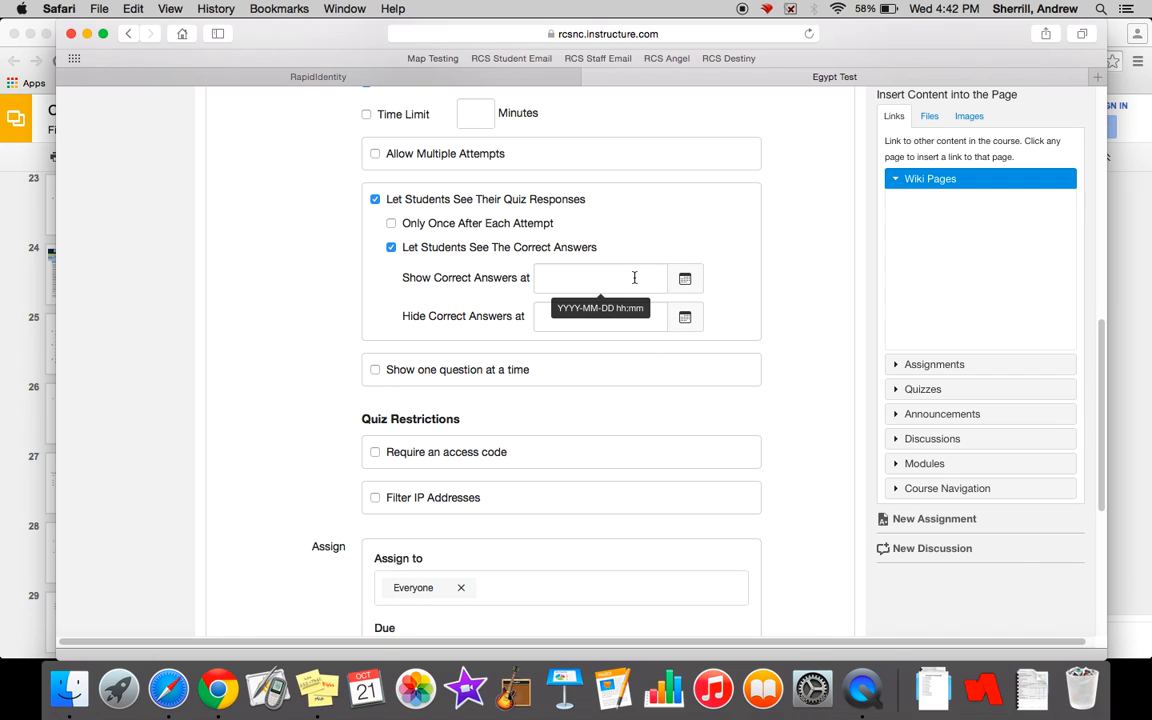
scroll(339, 323, down, 3)
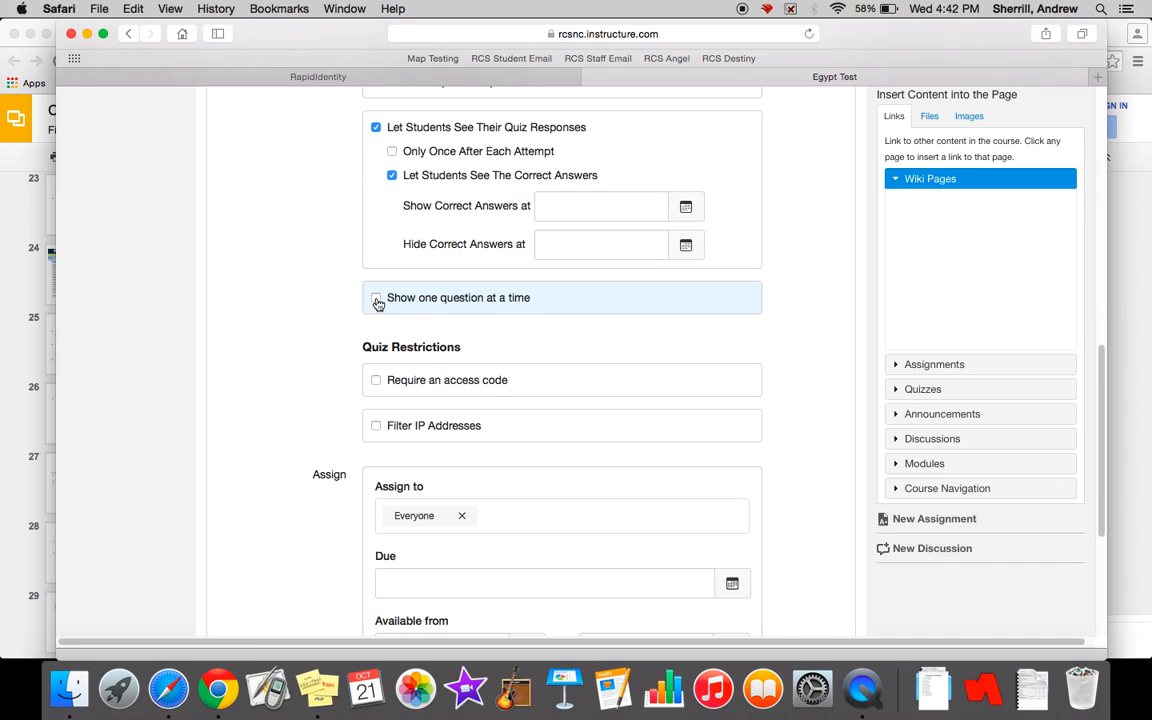
click(376, 299)
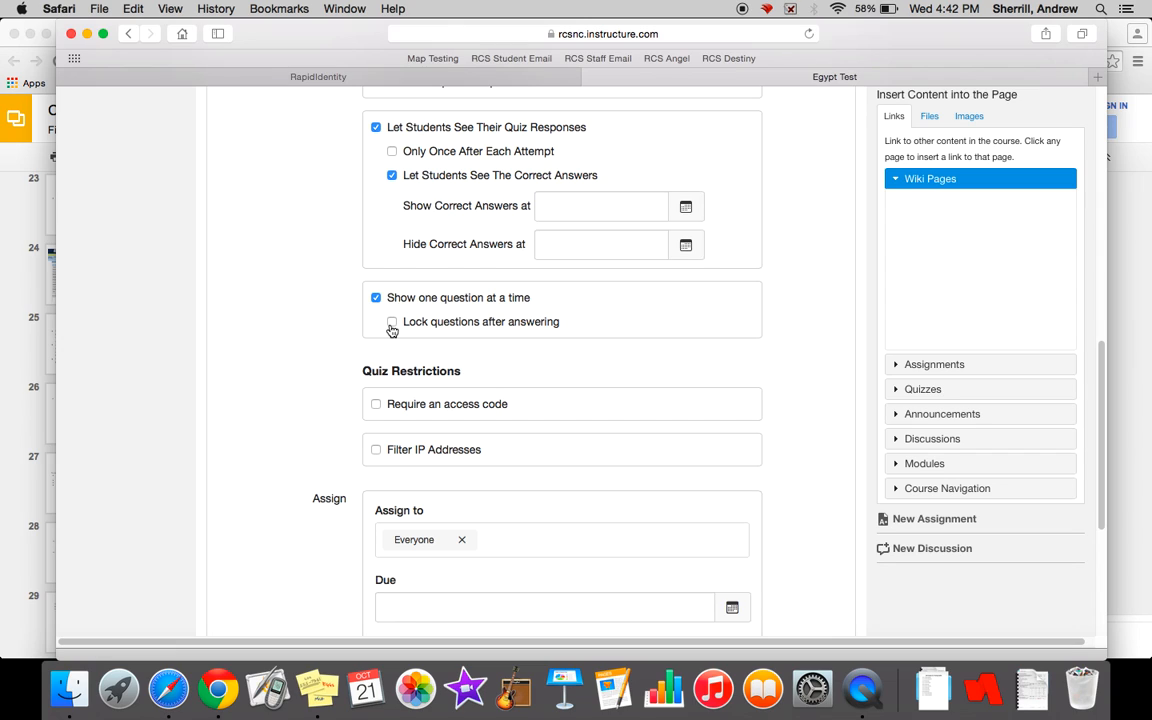
- Set the quiz's due date to October 23, 2015 for everyone
scroll(288, 347, down, 5)
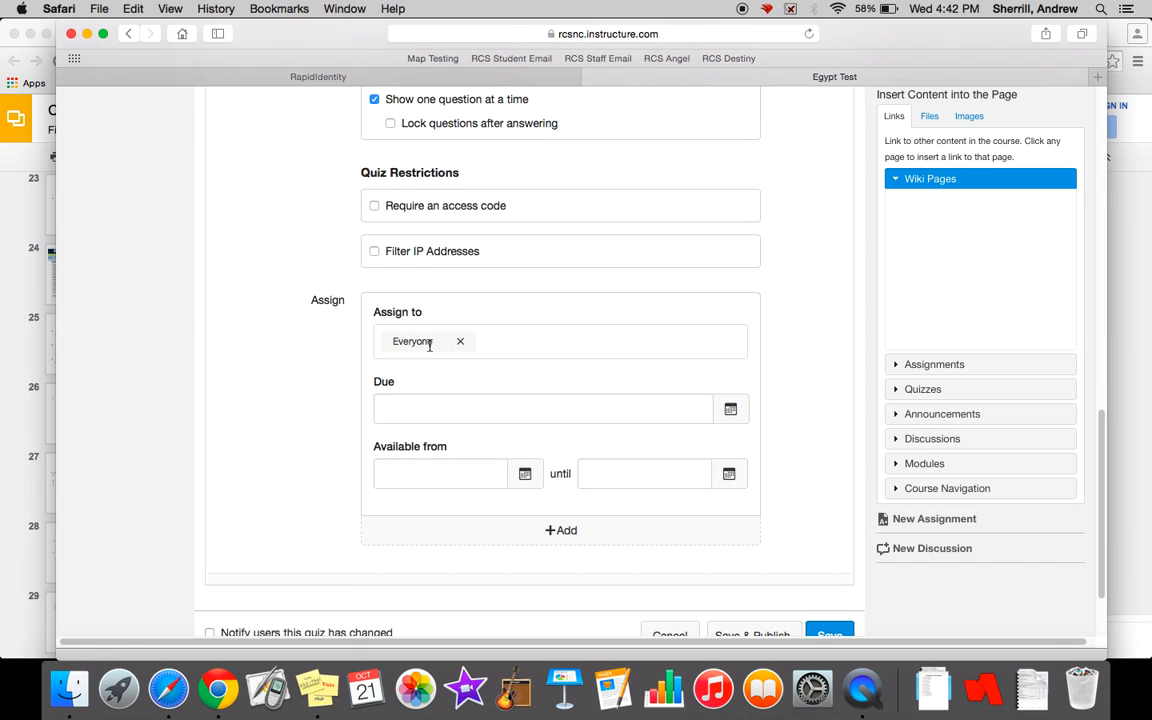
click(729, 411)
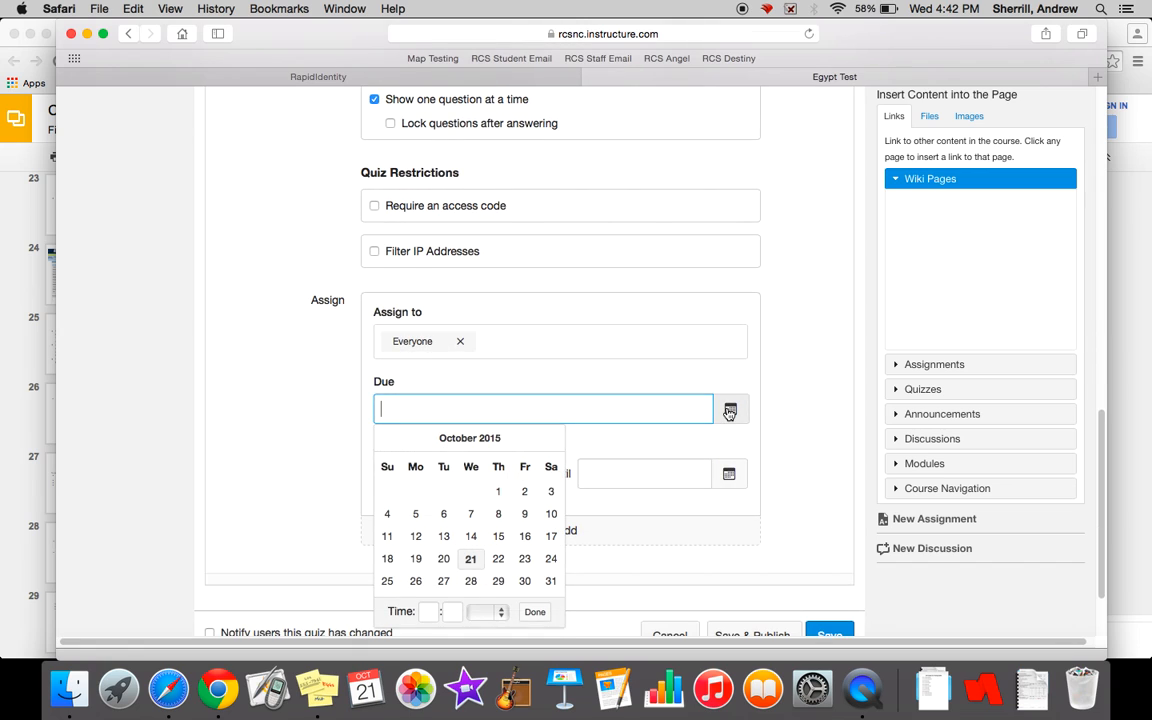
click(525, 562)
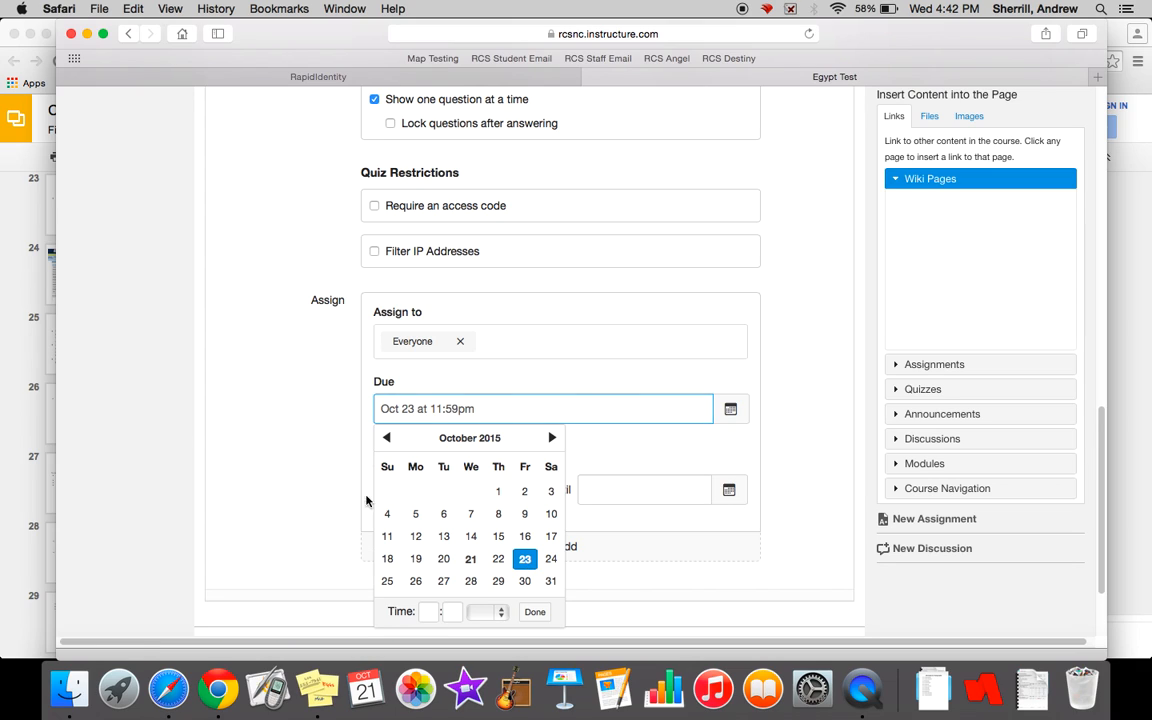
click(535, 614)
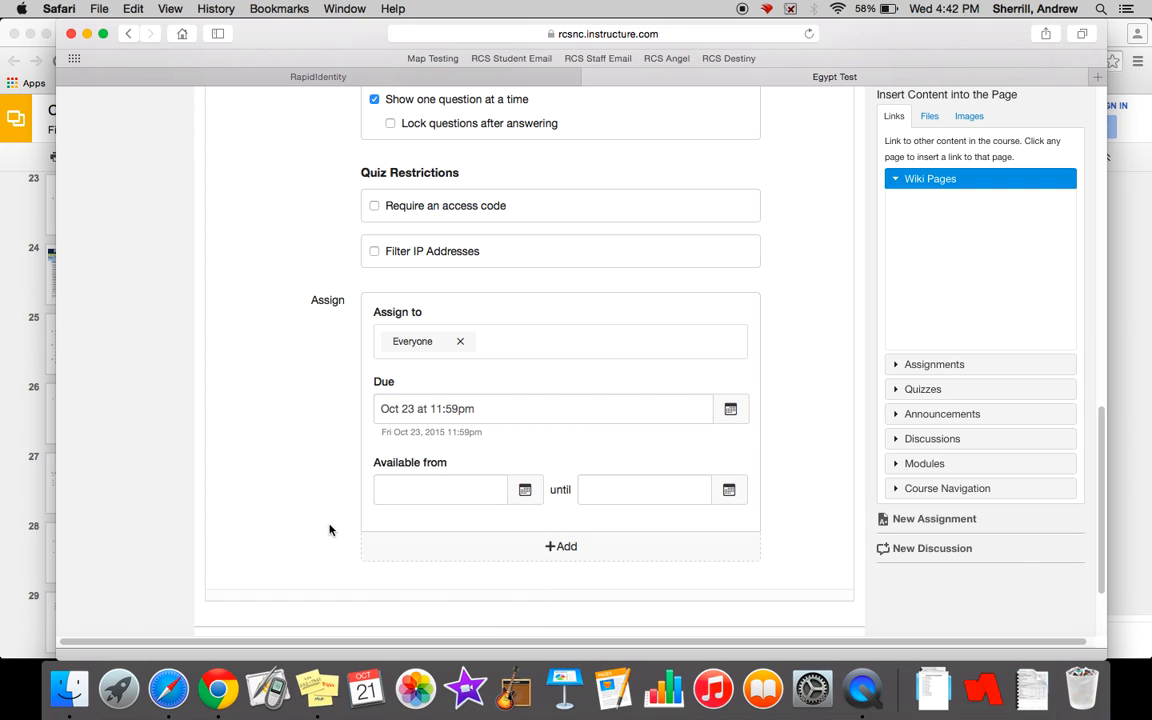
- Make the quiz available from October 23, 2015 at 8:00 am
click(524, 489)
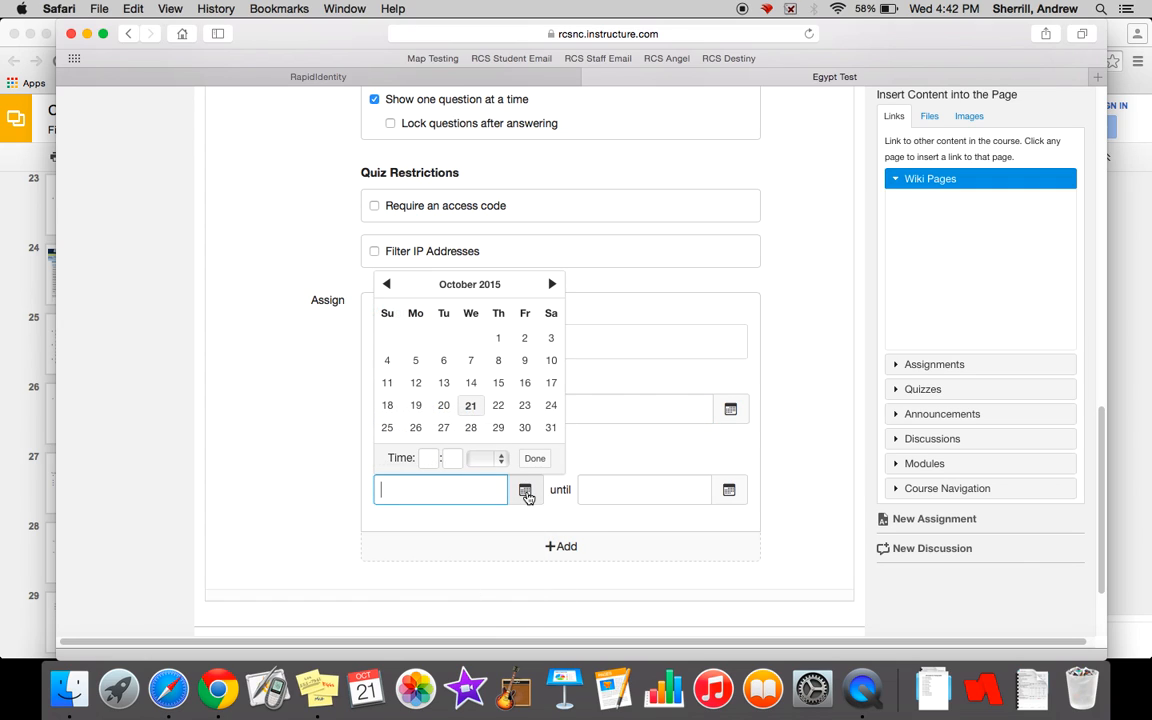
click(525, 406)
click(429, 457)
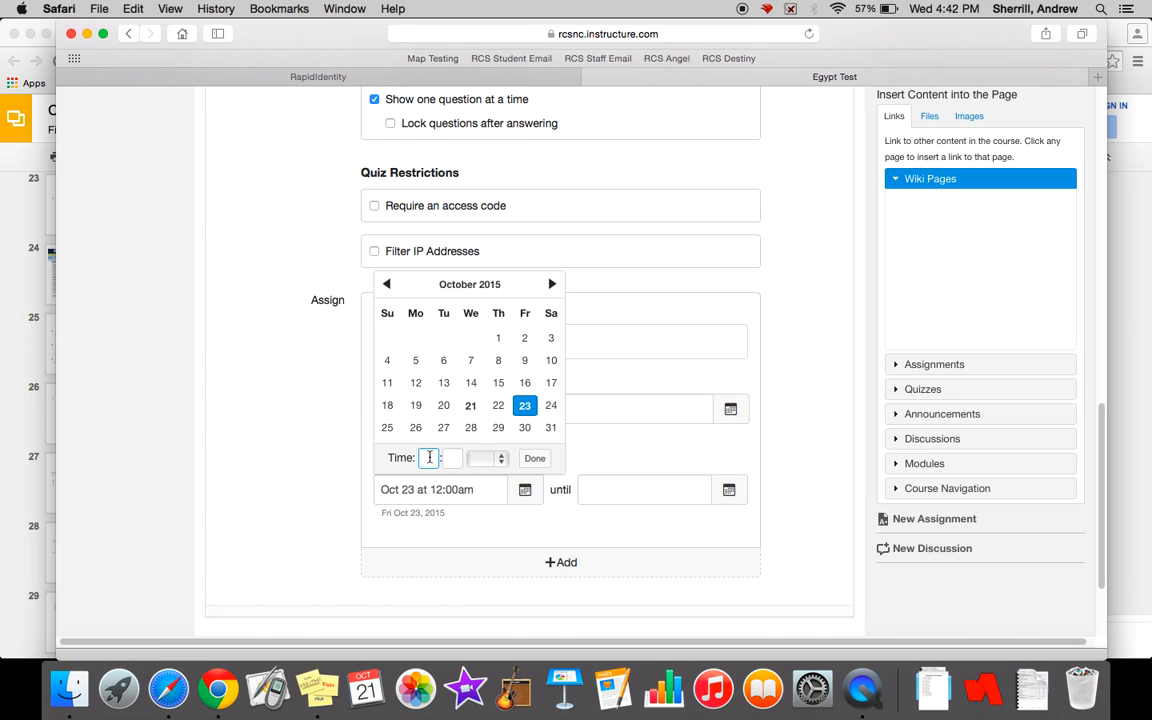
text(8)
key(Tab)
text(00)
click(500, 458)
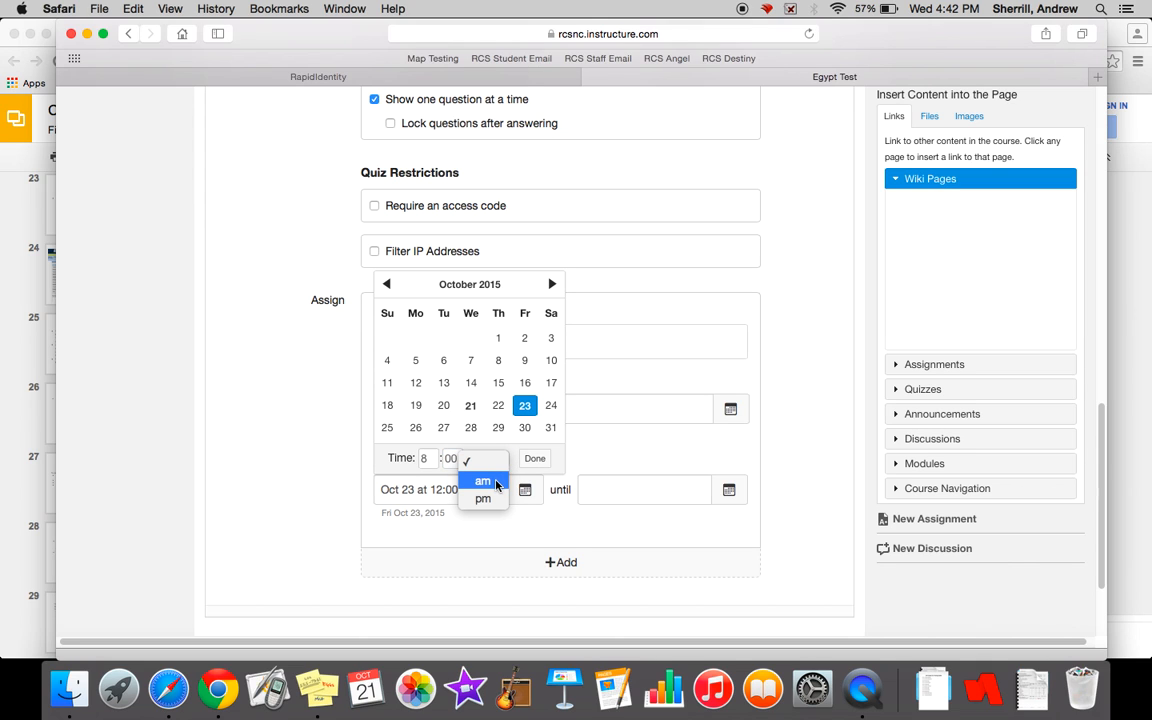
click(498, 479)
click(536, 459)
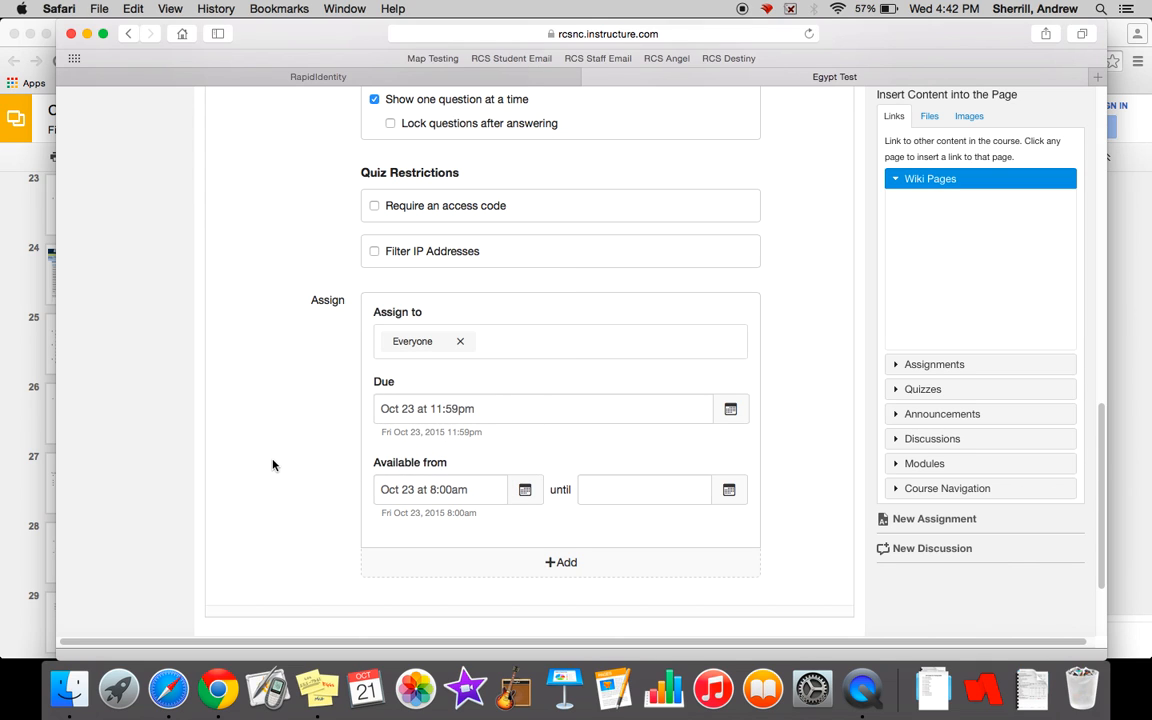
- Save the quiz settings without publishing the quiz
scroll(306, 483, up, 10)
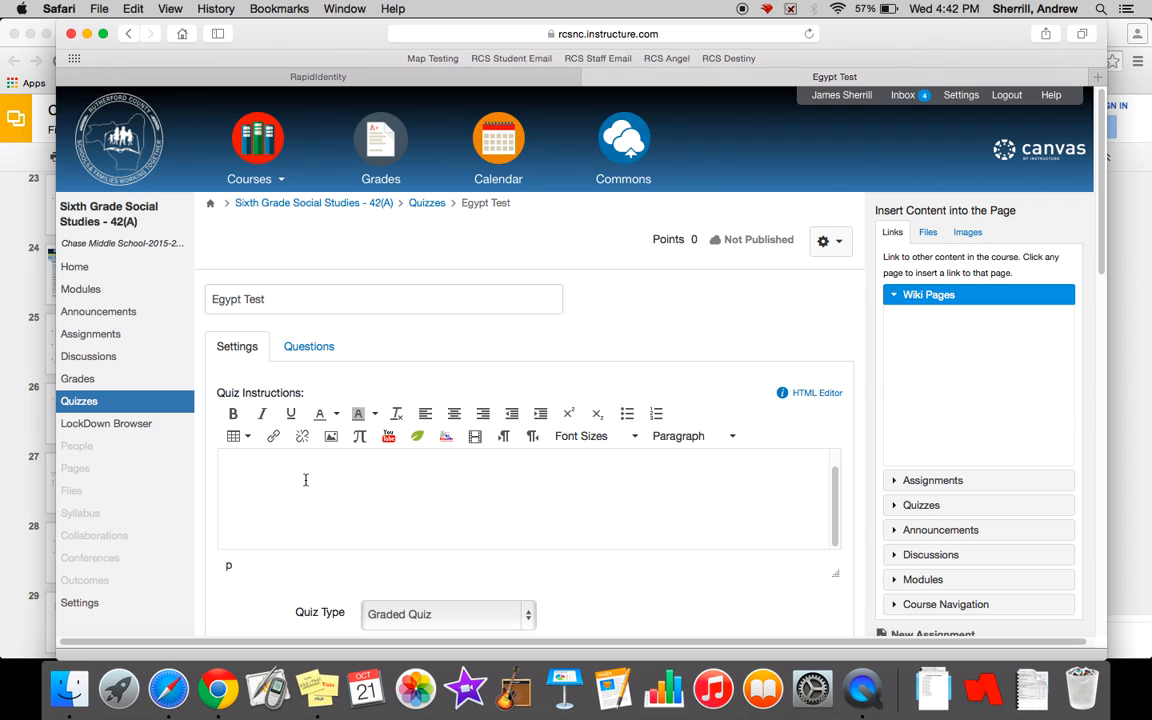
scroll(306, 483, down, 15)
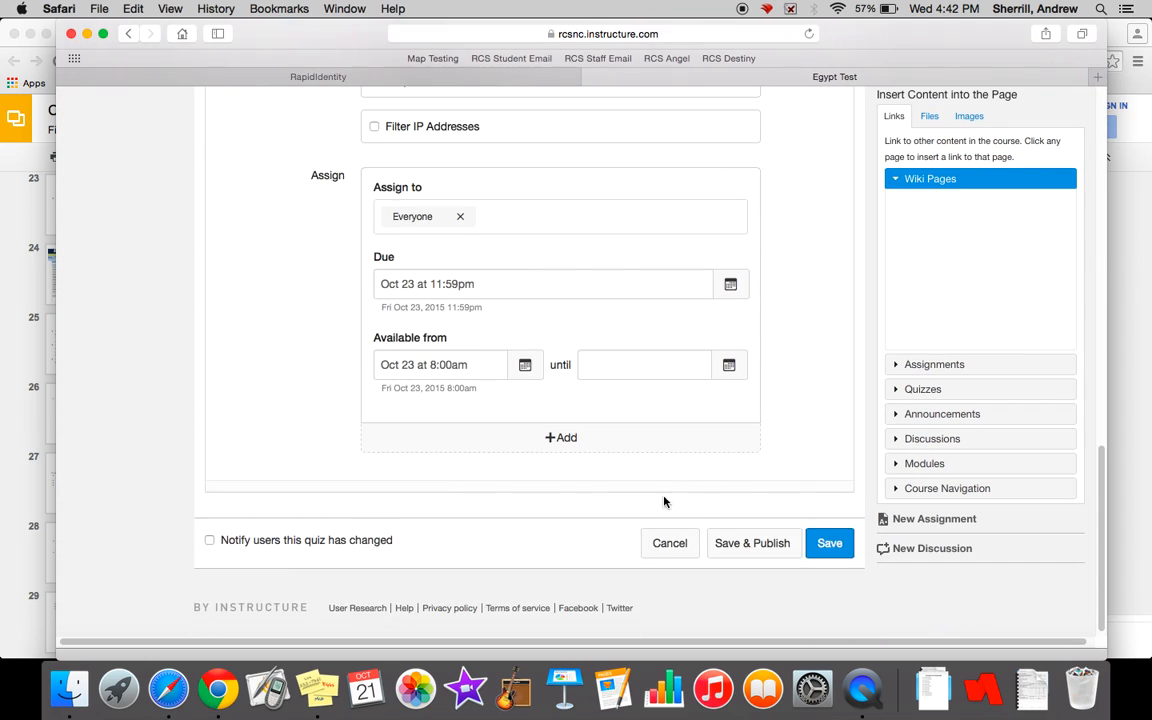
click(825, 543)
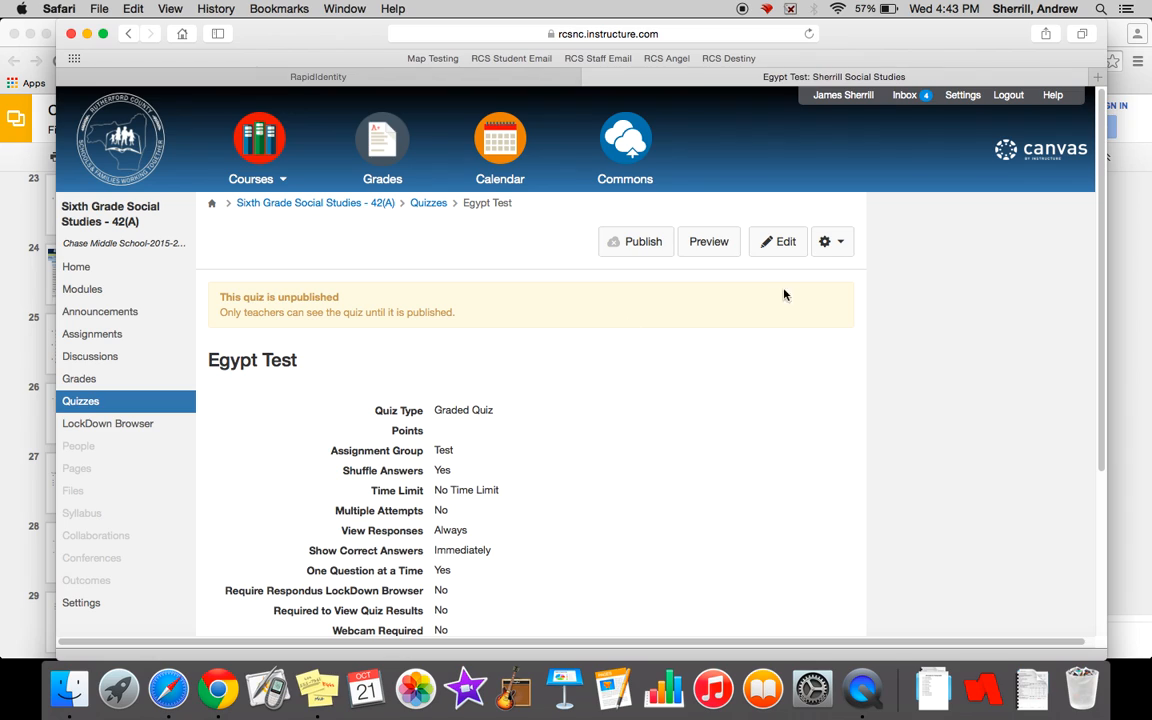
- Reopen the Egypt Test for editing and start a new question in its question list
click(781, 245)
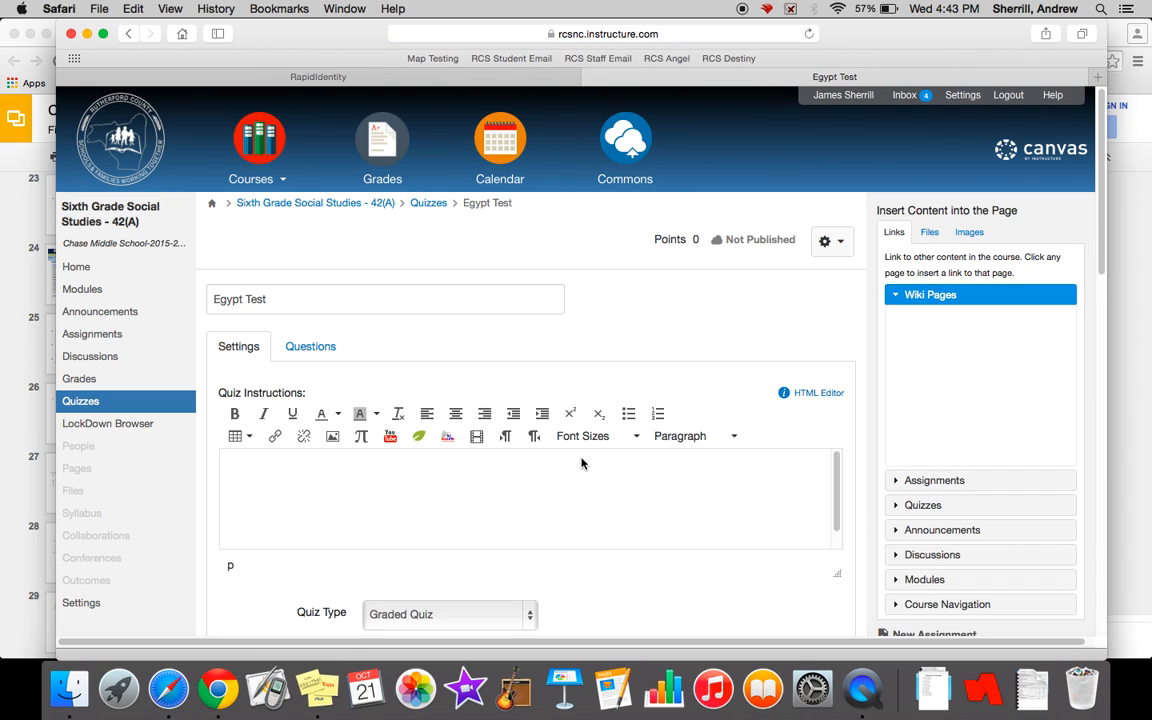
click(313, 357)
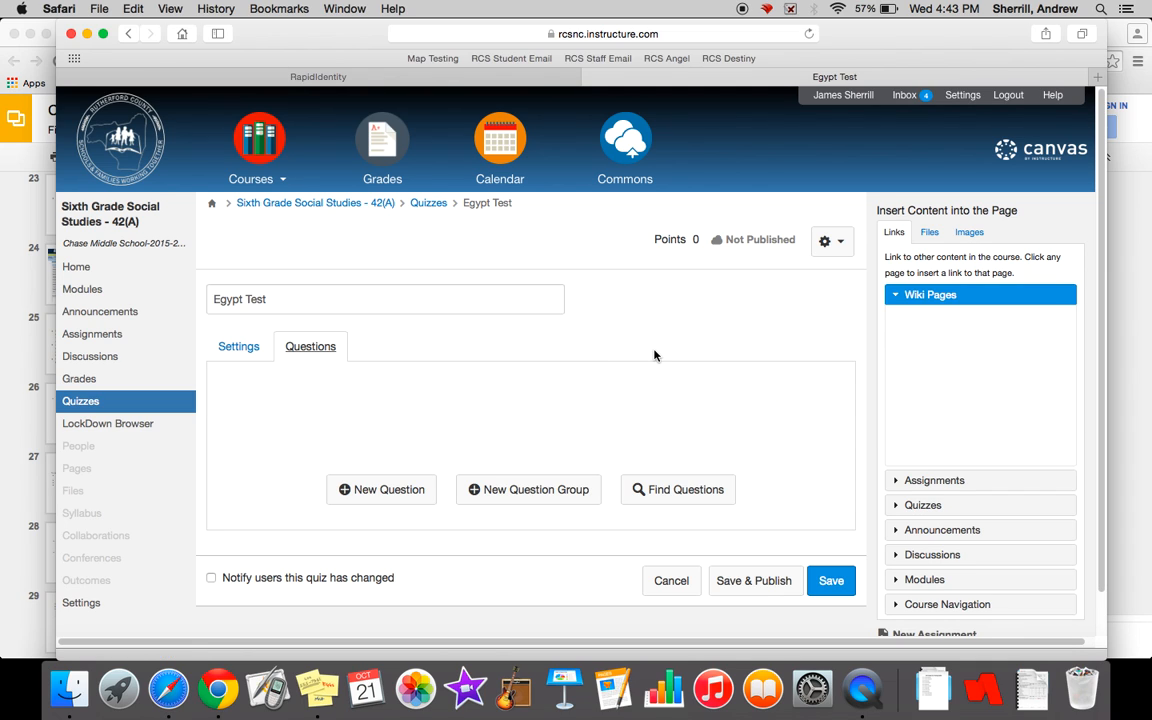
scroll(653, 355, down, 1)
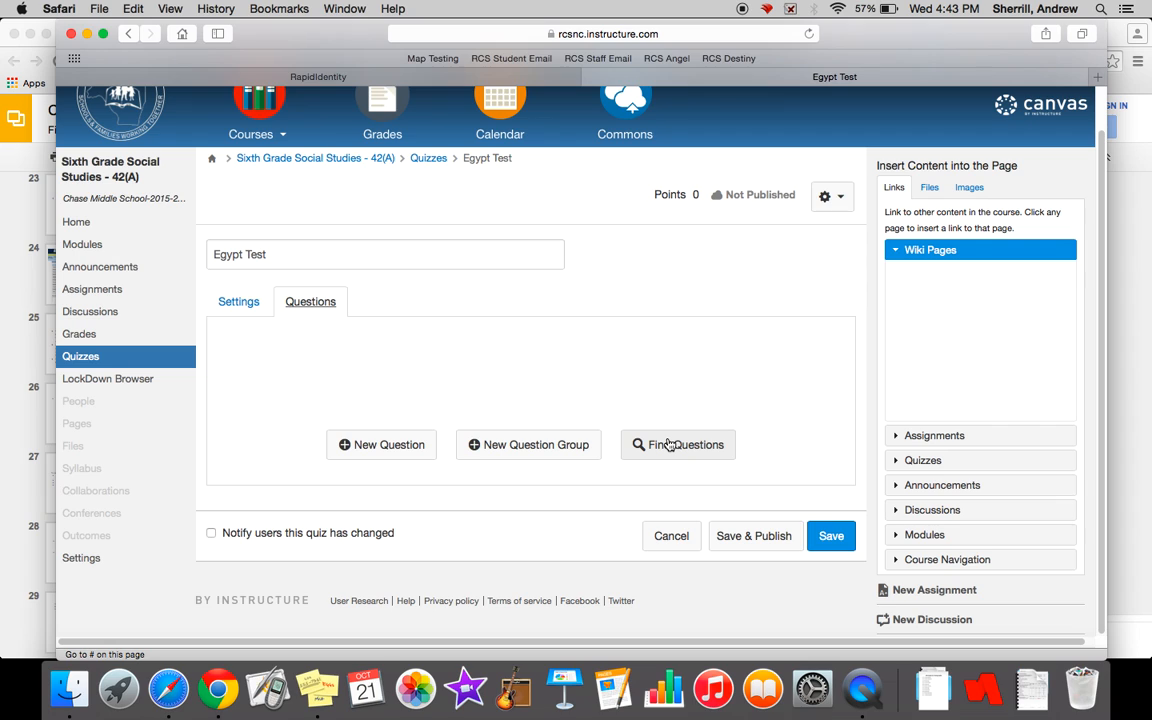
click(390, 447)
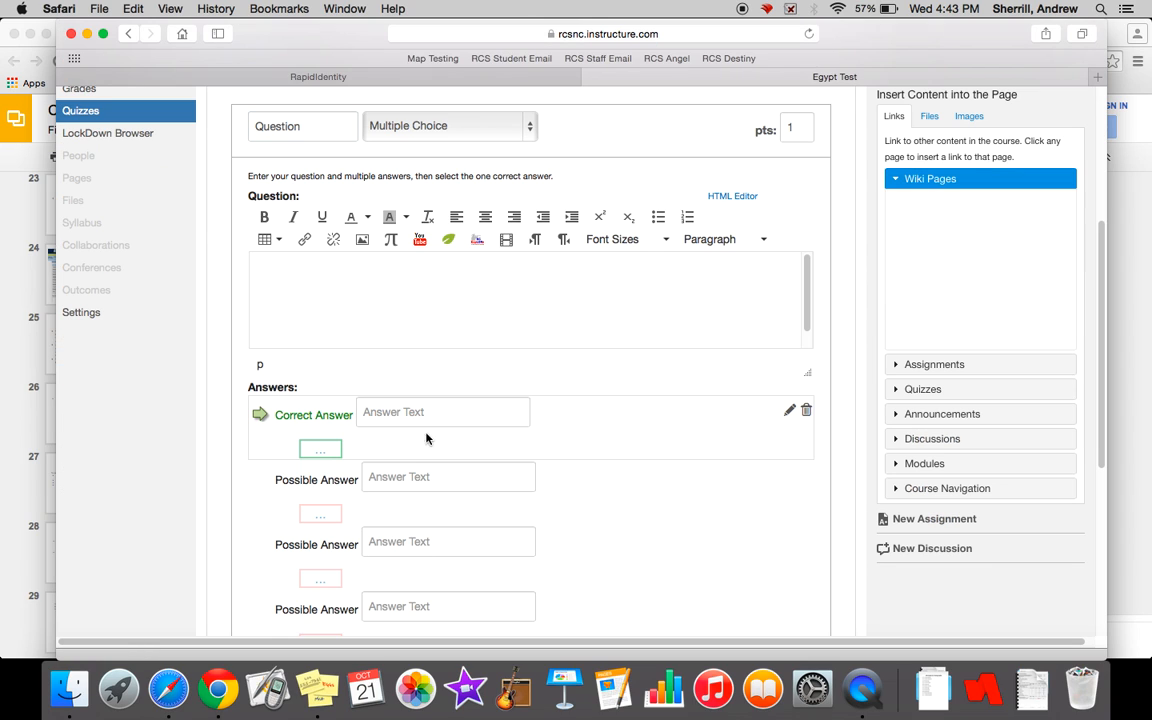
- Set the new question's point value to 20
scroll(649, 443, up, 1)
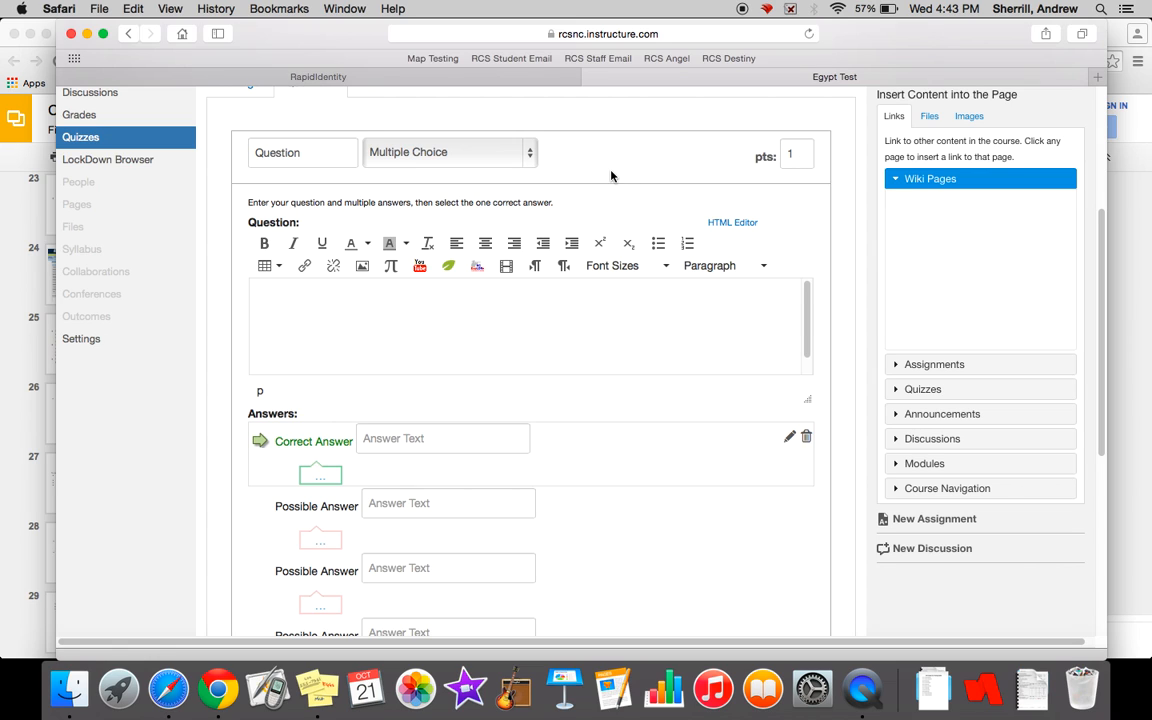
scroll(611, 176, up, 3)
scroll(611, 176, up, 1)
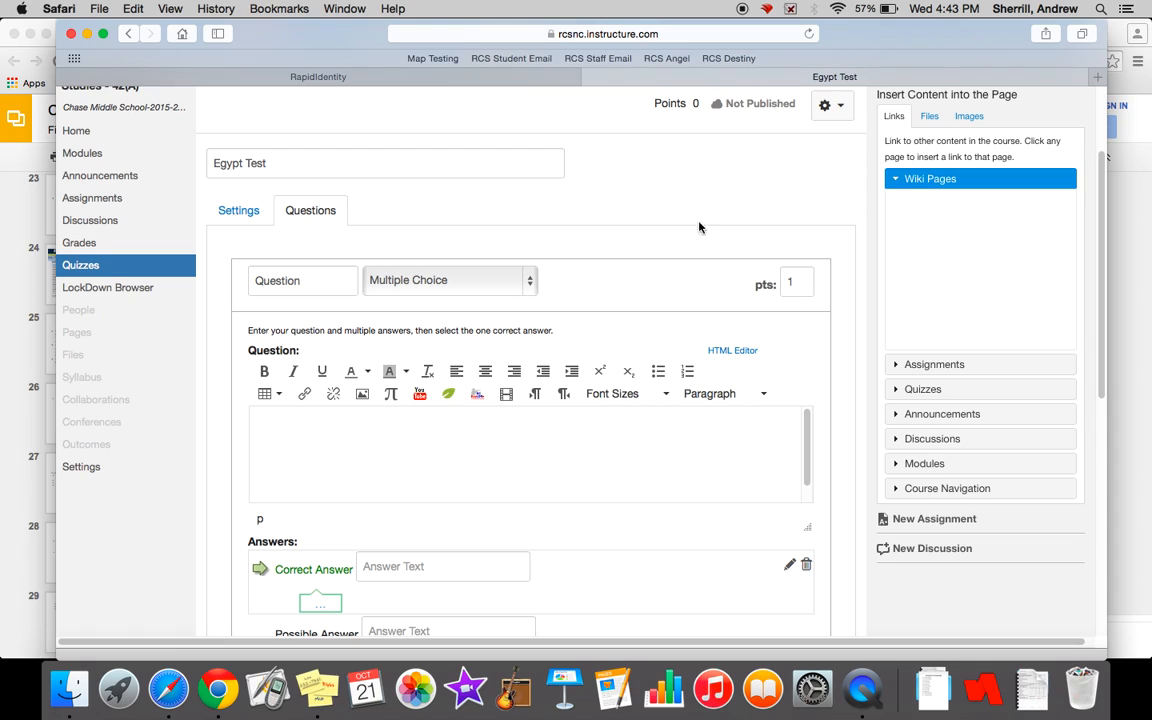
click(792, 281)
text(2)
key(BackSpace)
key(BackSpace)
text(18)
key(BackSpace)
key(BackSpace)
text(20)
- Keep the question type as Multiple Choice and enter the question text "What is the name of the River in Egypt?"
scroll(589, 260, down, 2)
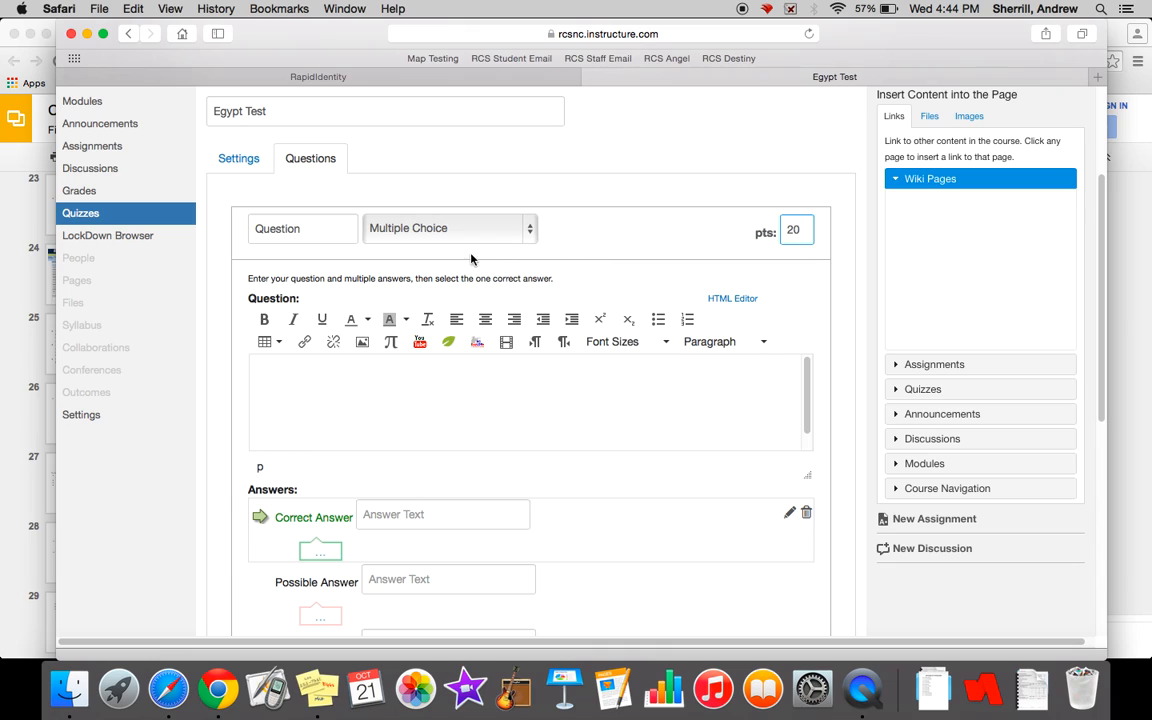
click(530, 233)
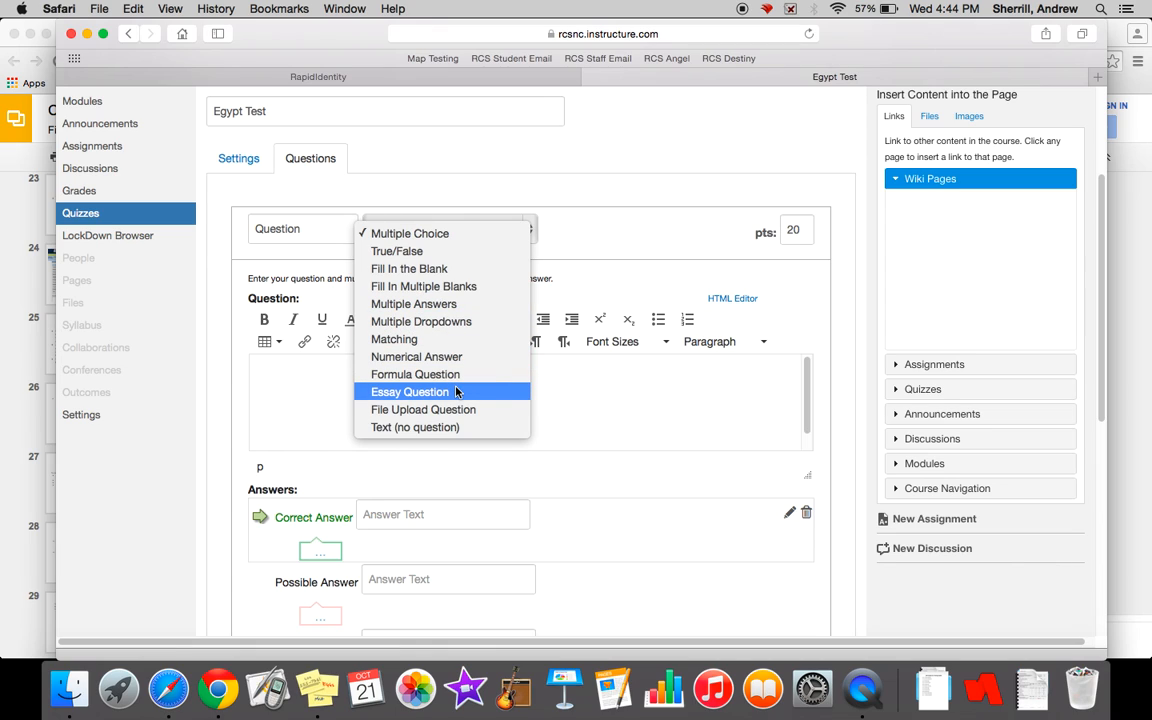
click(384, 228)
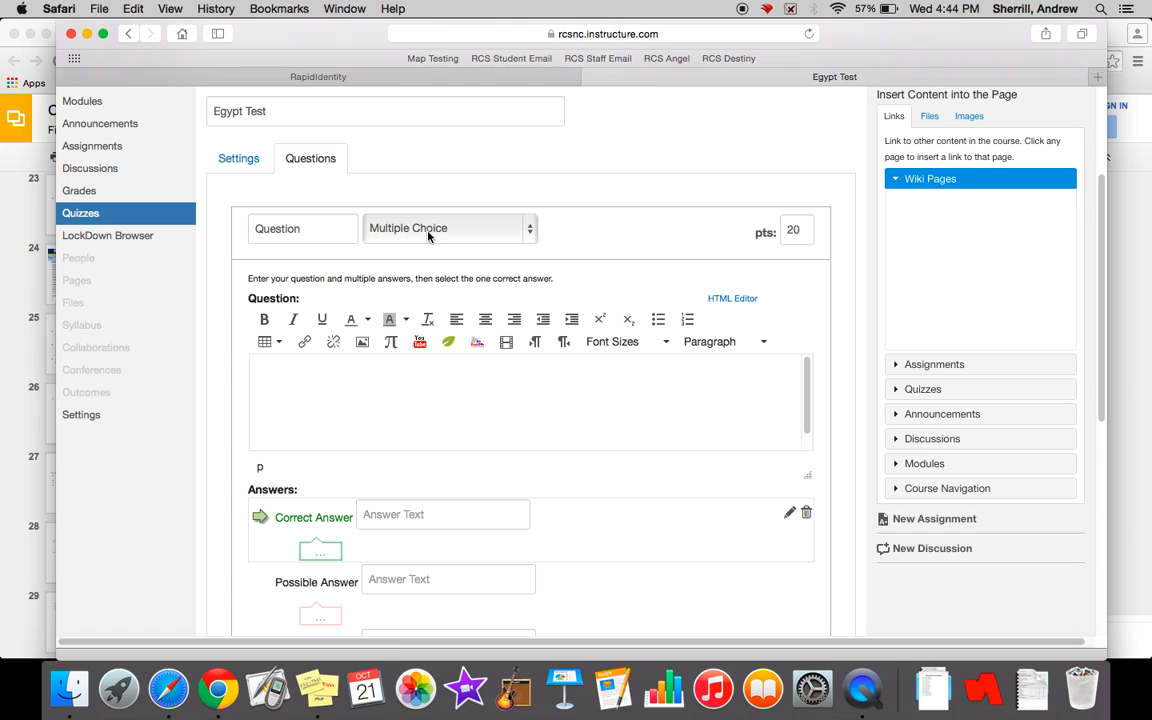
click(357, 409)
text(What is )
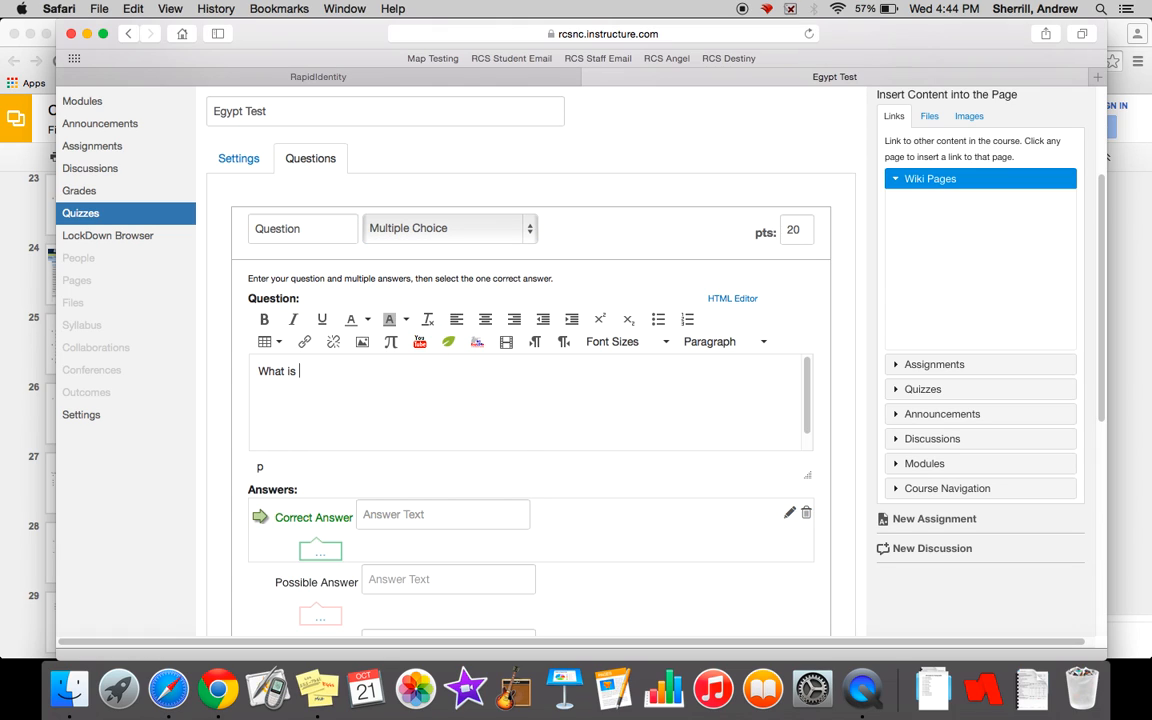
text(the name of the River in Eg)
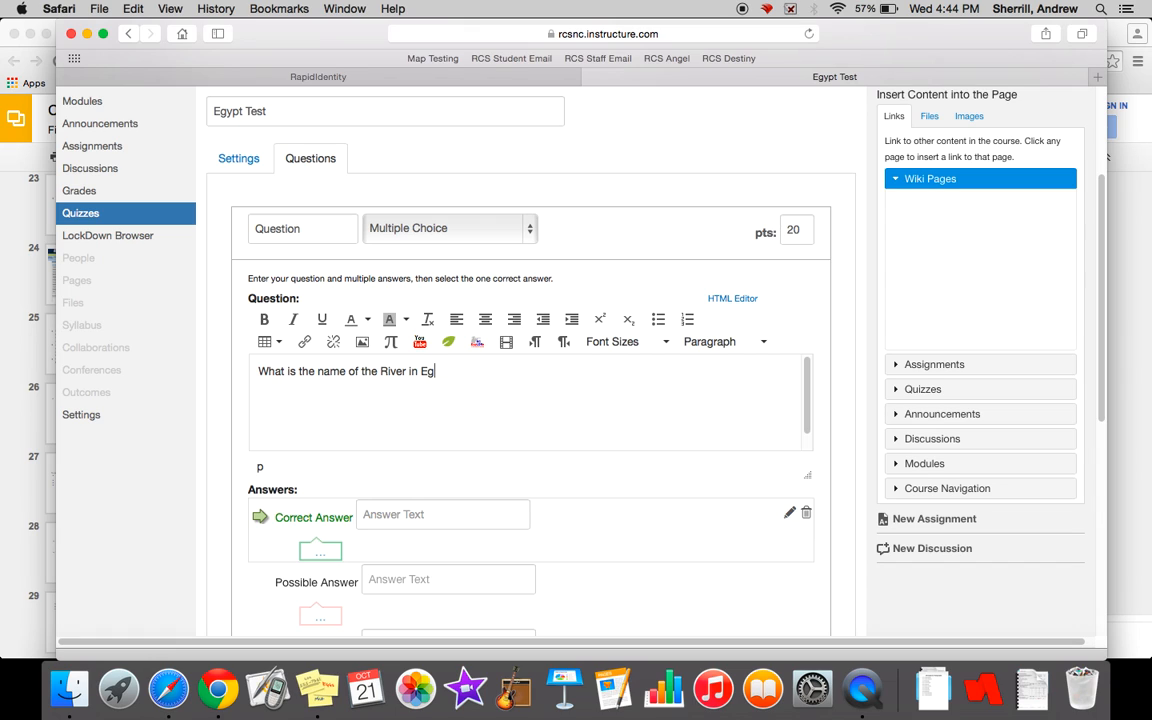
text(ypt?)
scroll(244, 473, down, 4)
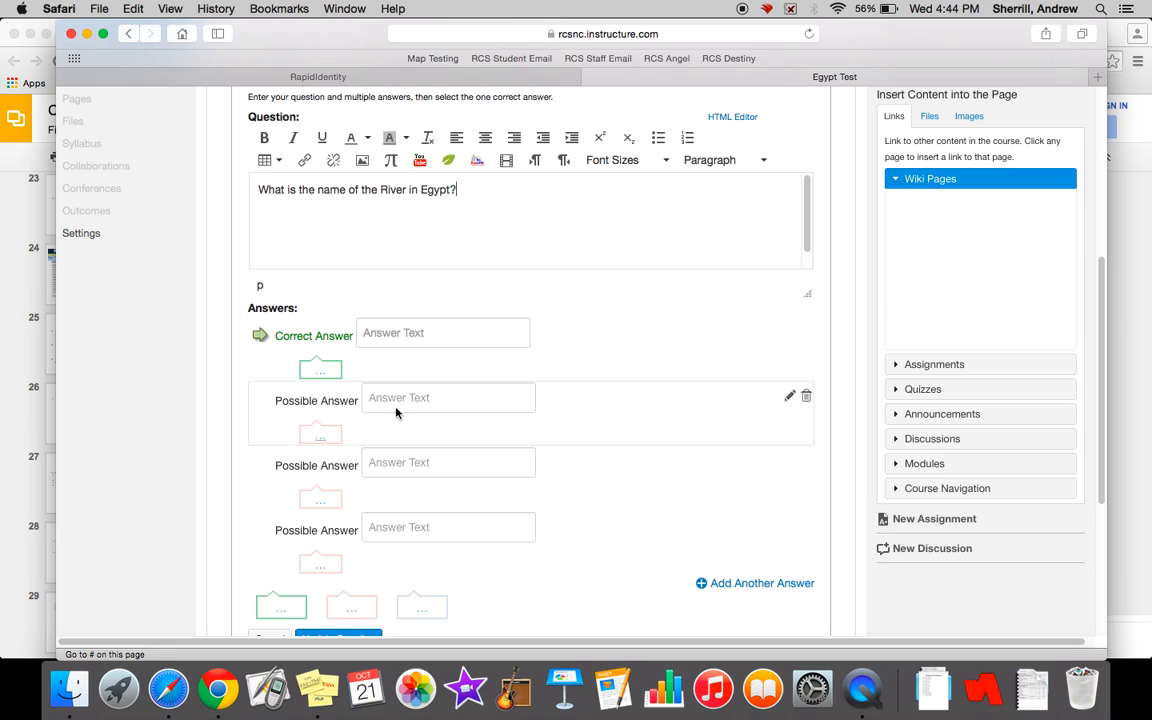
- Enter "Nile River" as the correct answer
click(462, 337)
text(Nile River)
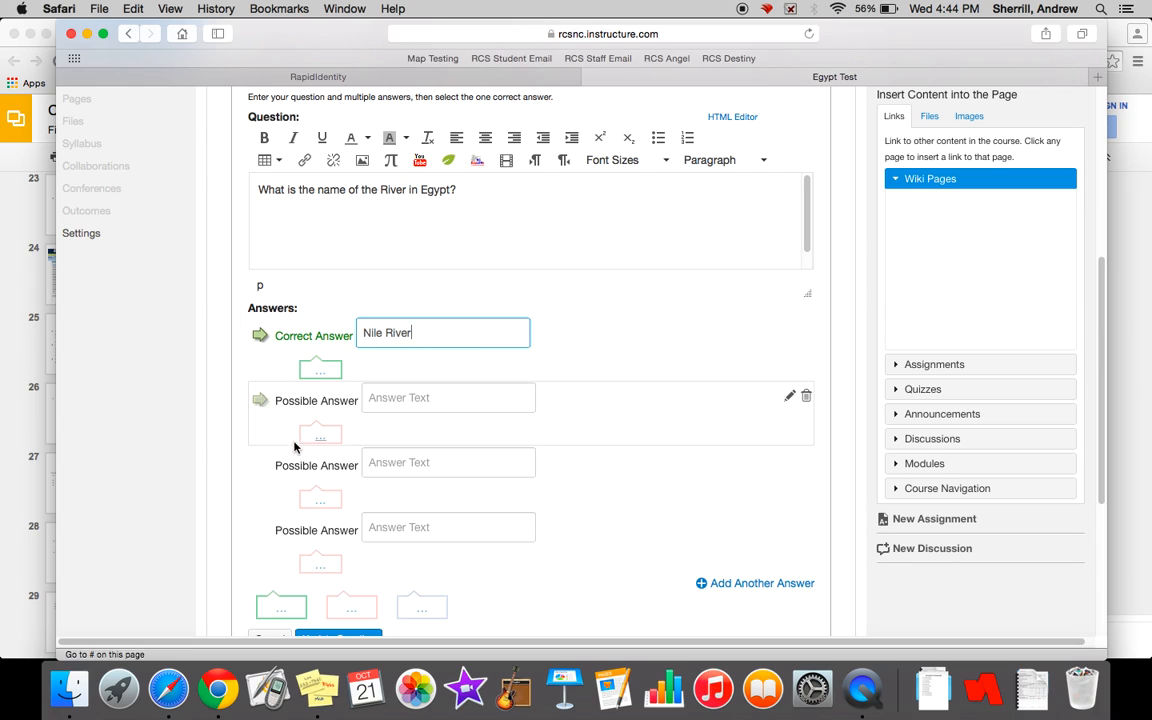
click(248, 416)
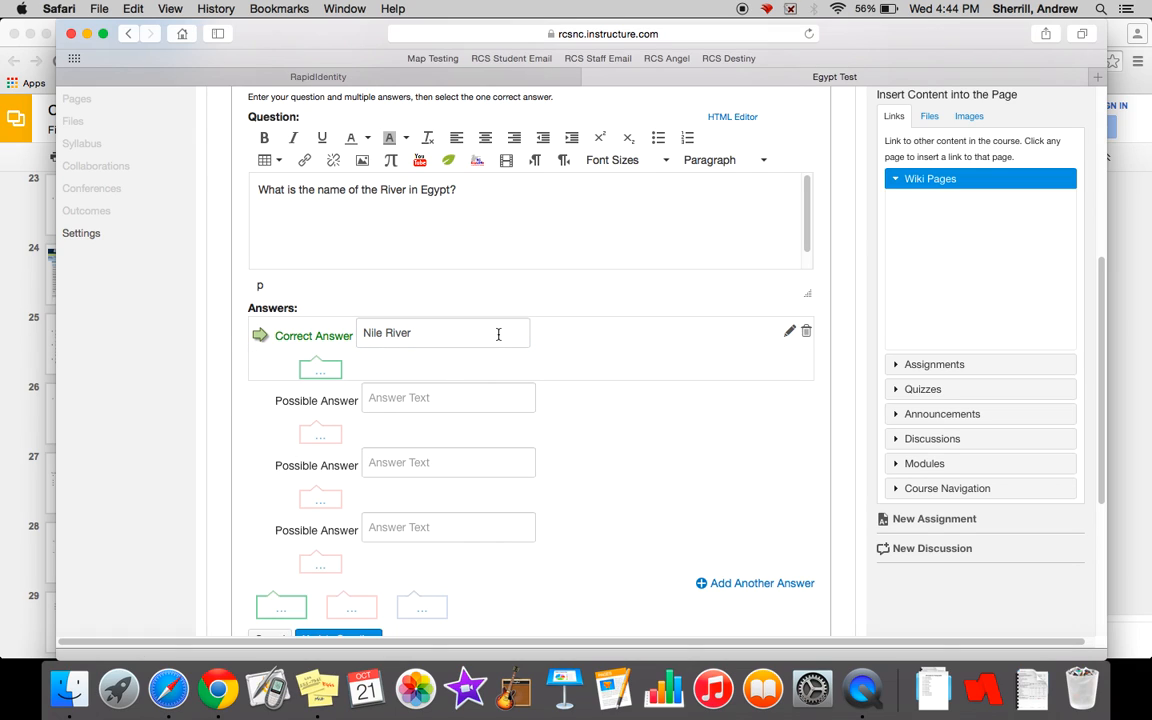
- Fill in the first two possible answers with "Mesopotamia", spelled correctly, and "Red Sea"
click(457, 403)
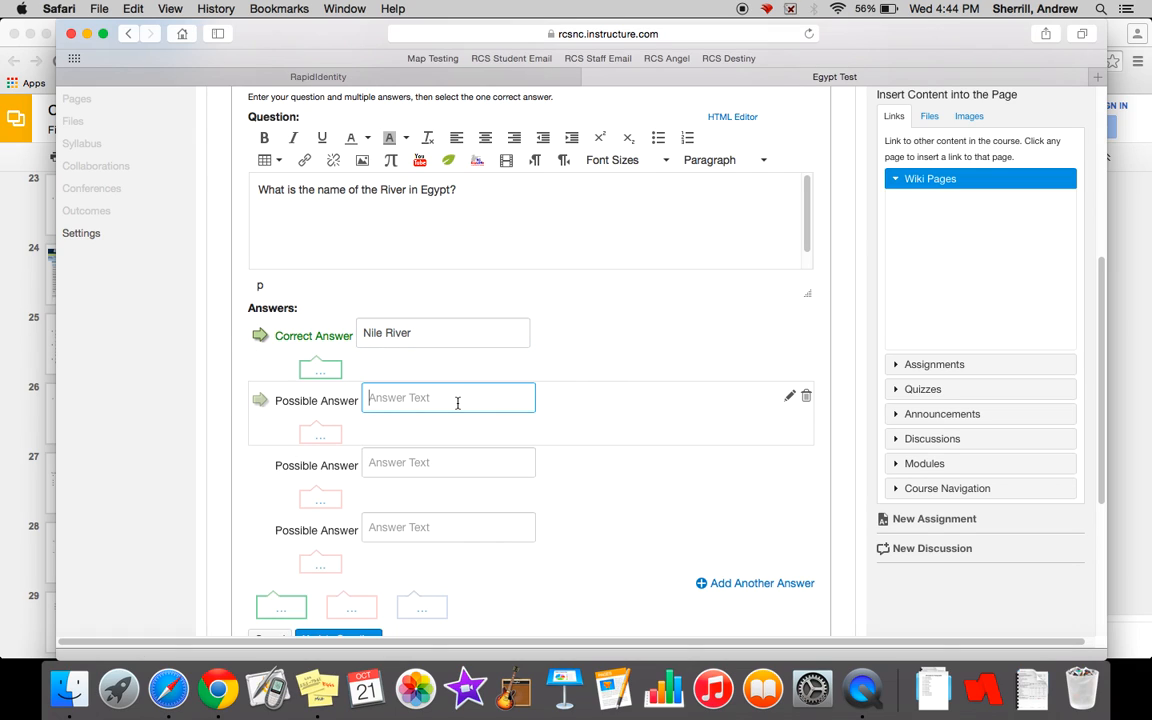
text(Mesoptamia)
click(428, 461)
text(Red)
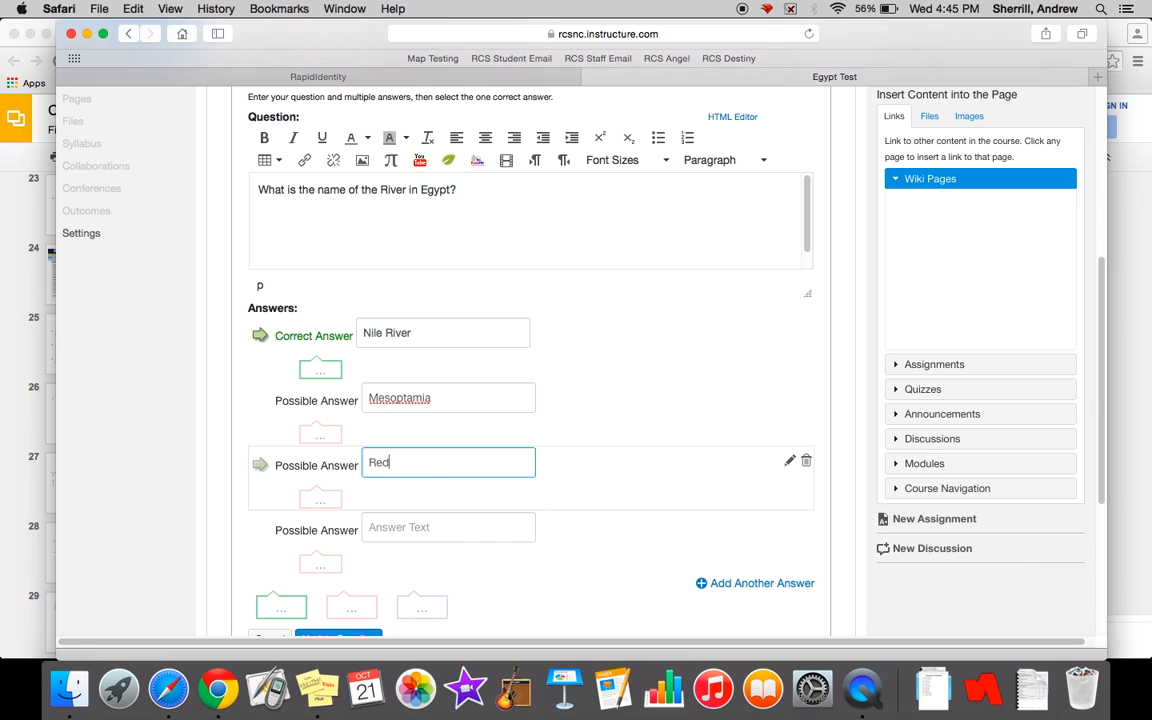
right_click(409, 400)
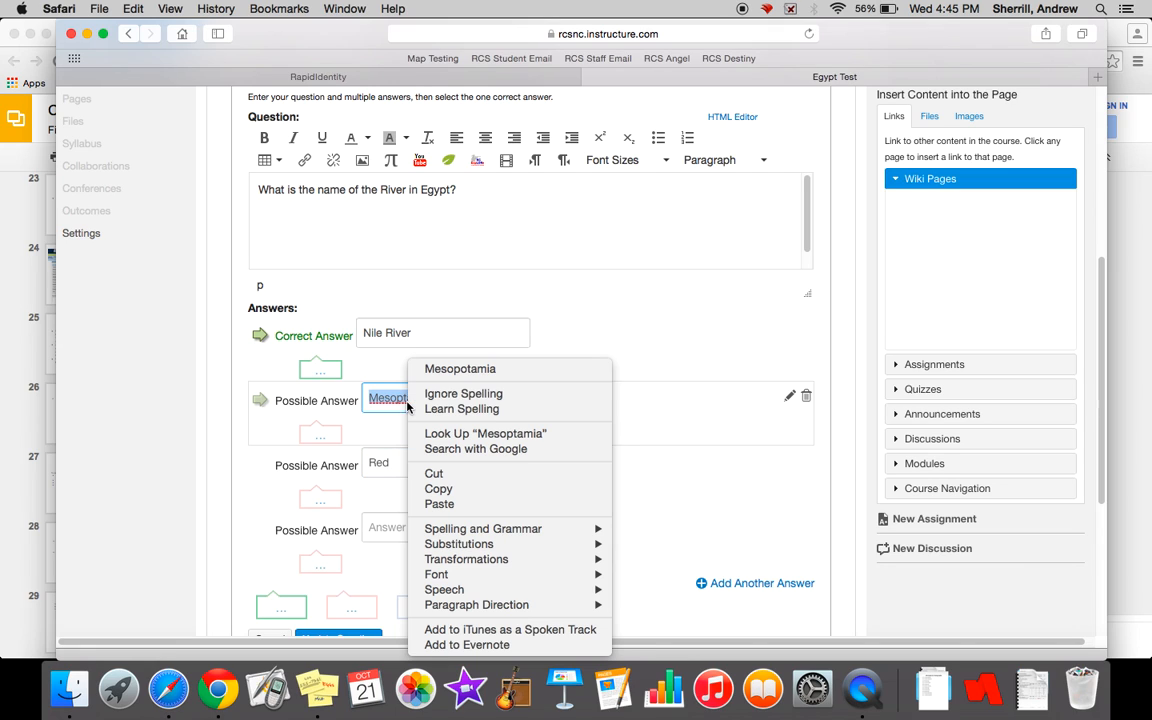
click(459, 370)
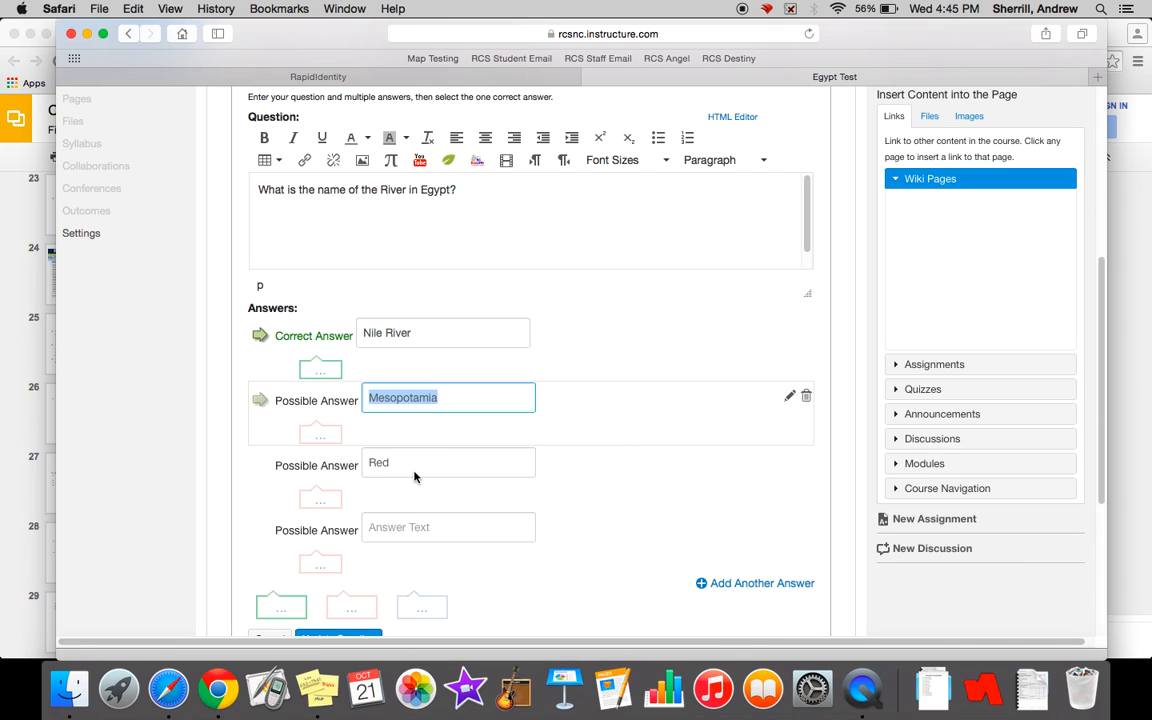
click(413, 463)
text(Sea)
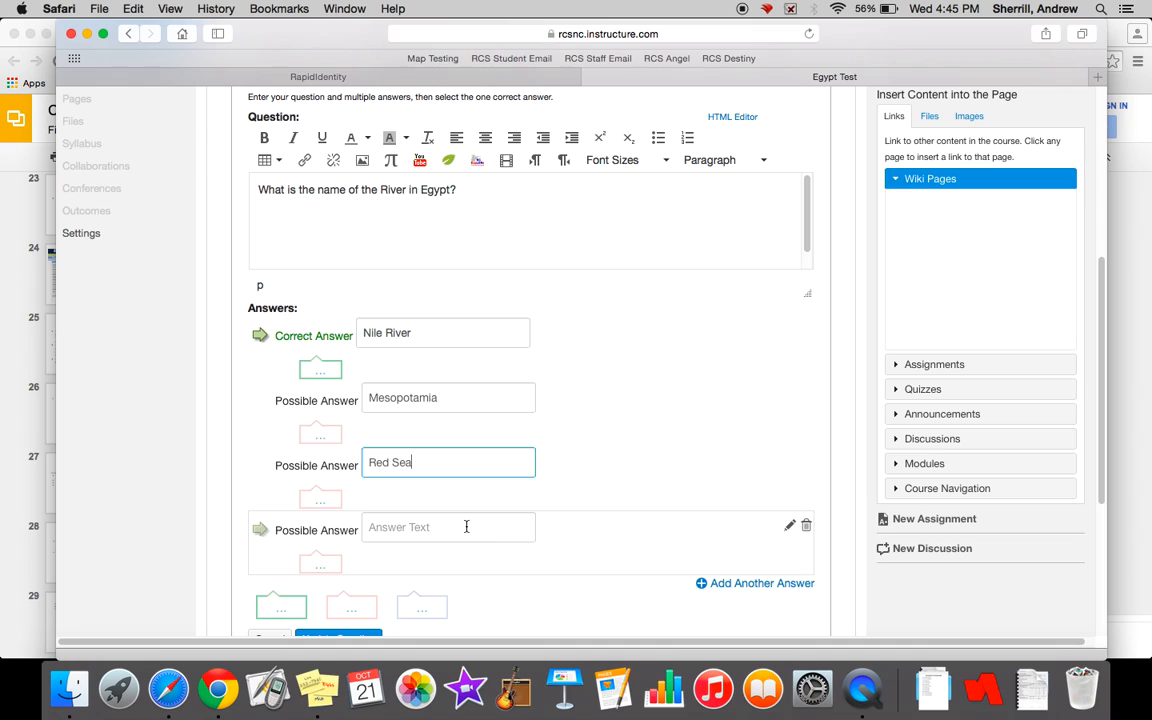
- Delete the empty fourth answer and add a new blank answer in its place
click(806, 527)
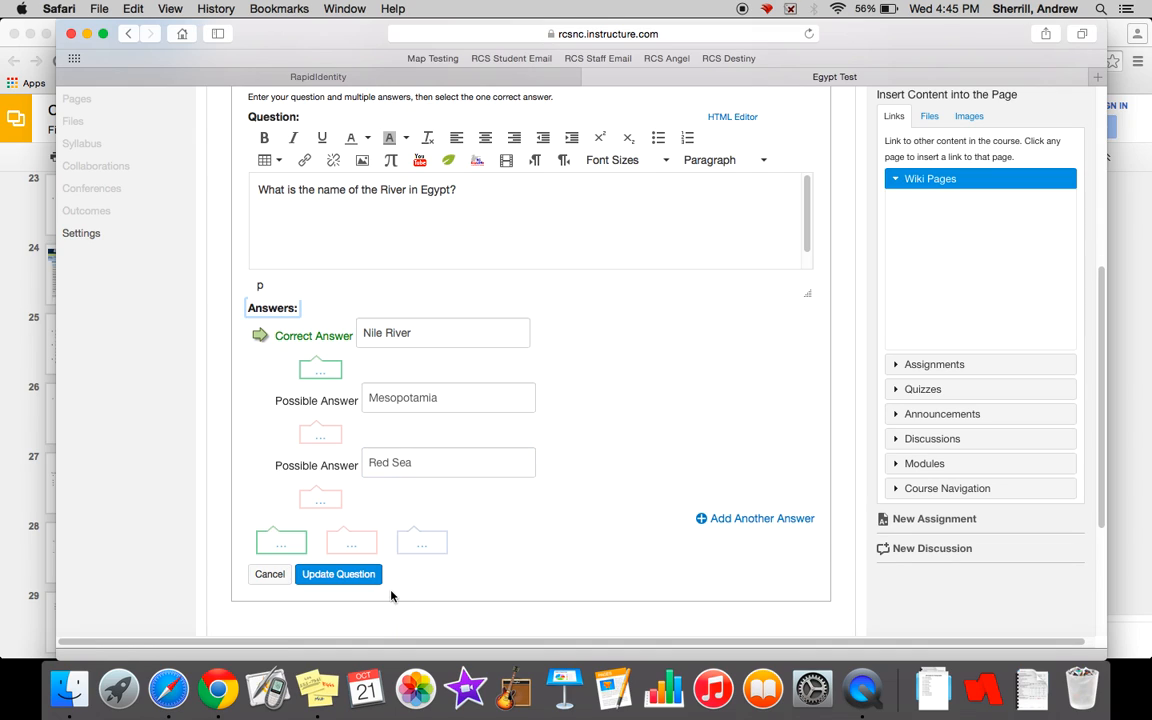
click(748, 520)
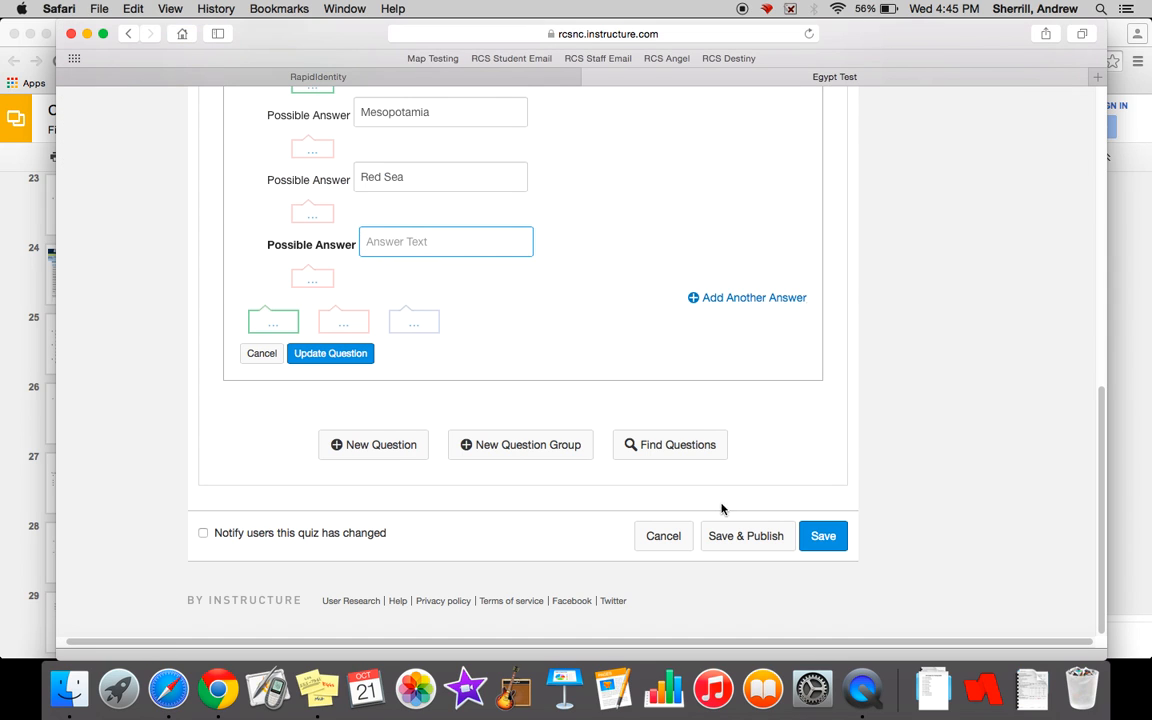
scroll(535, 360, up, 3)
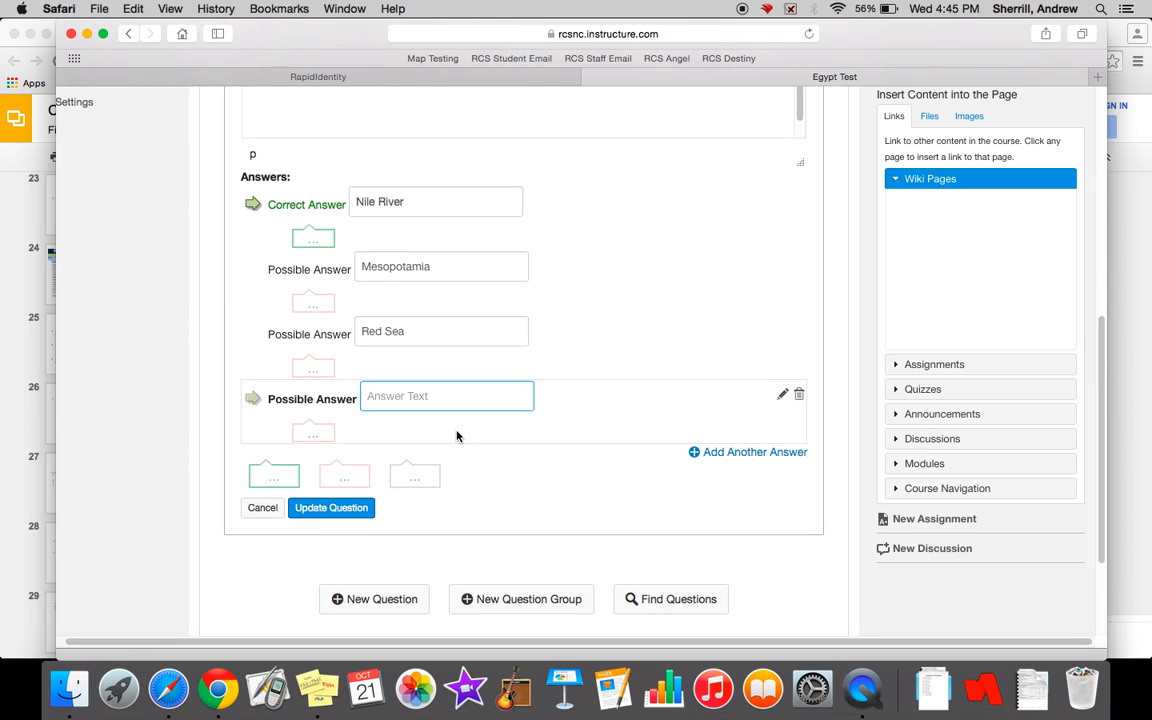
scroll(457, 435, up, 3)
scroll(592, 391, down, 2)
scroll(592, 391, up, 3)
scroll(592, 391, down, 4)
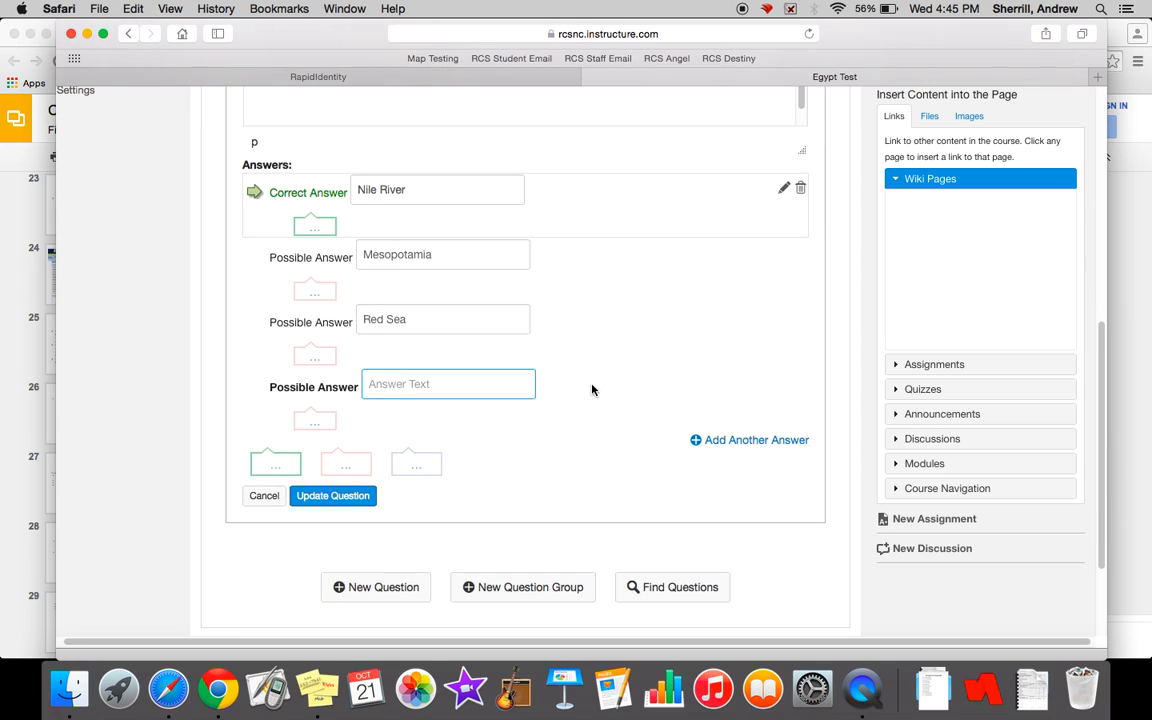
- Save the Egypt river question and start another new question in the quiz
click(329, 498)
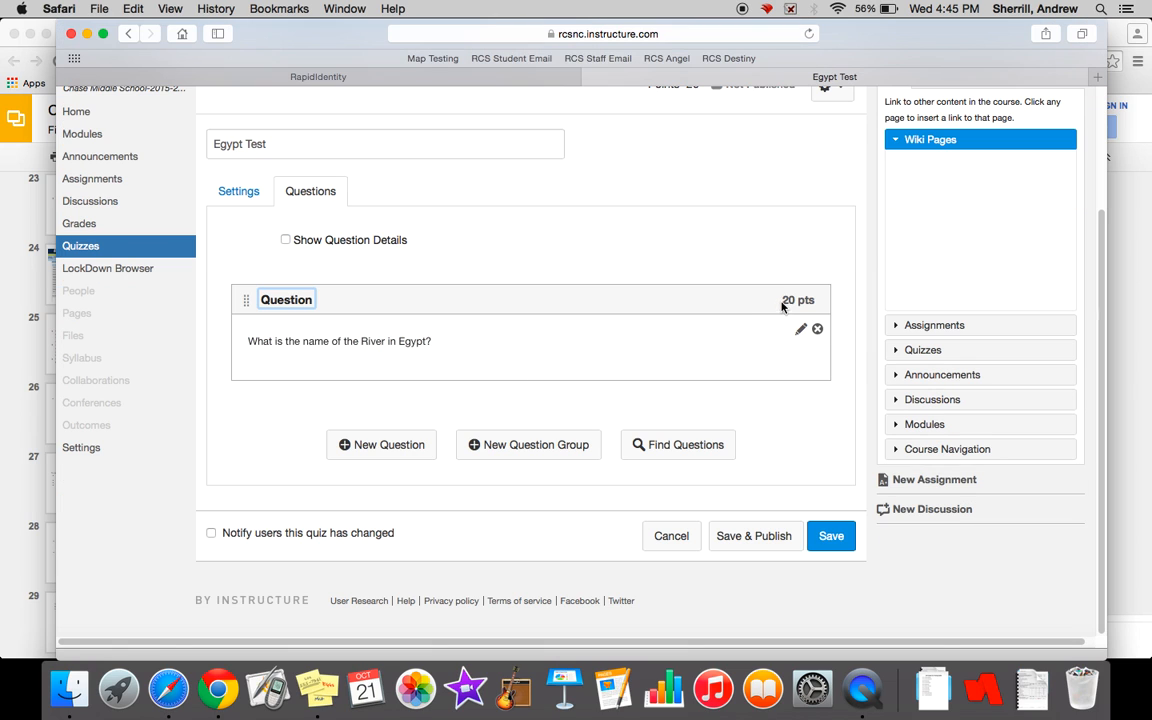
scroll(702, 249, up, 3)
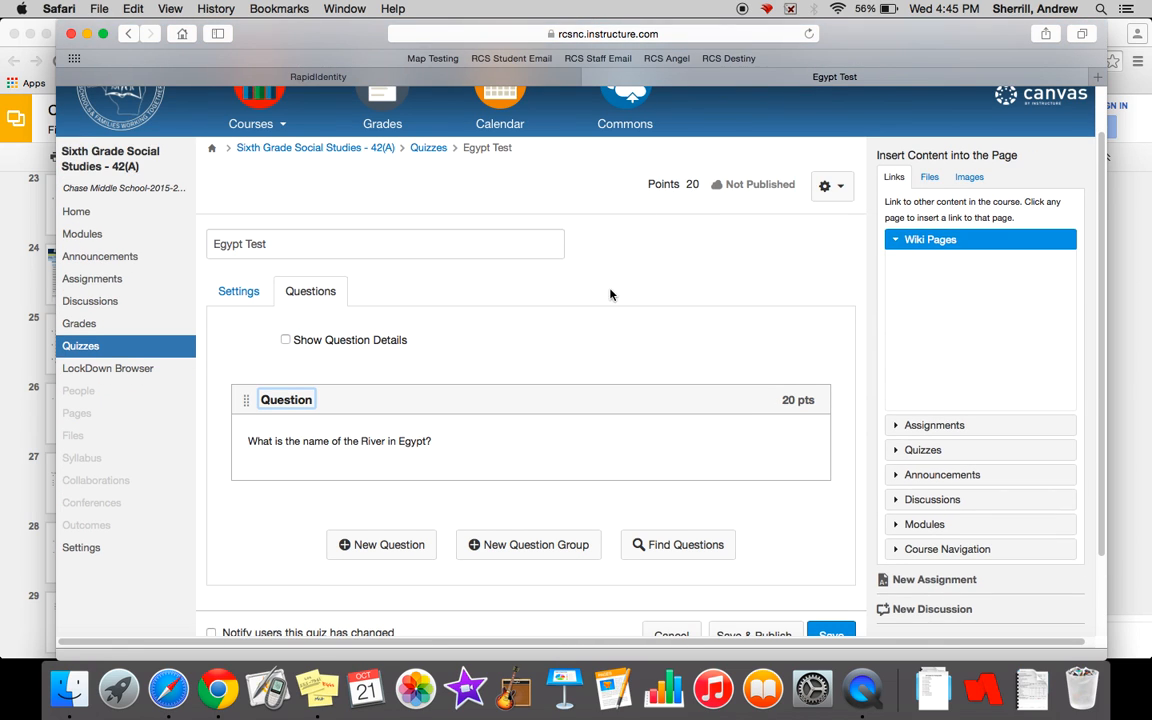
scroll(506, 341, down, 2)
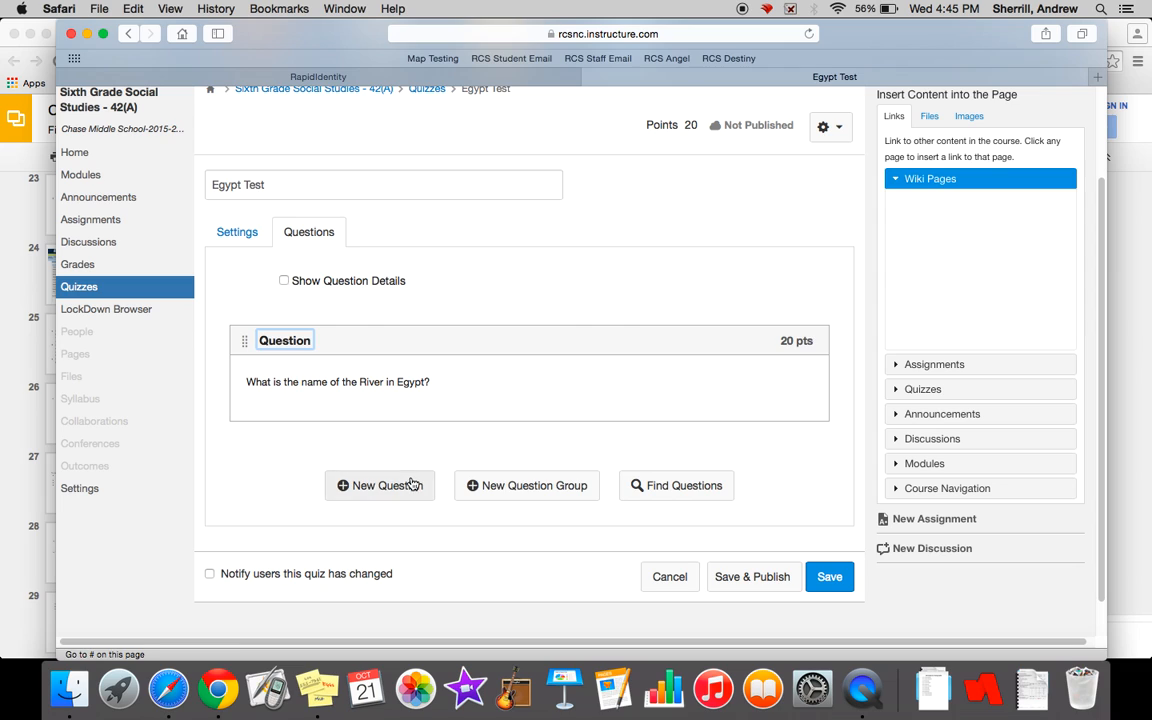
scroll(413, 484, down, 5)
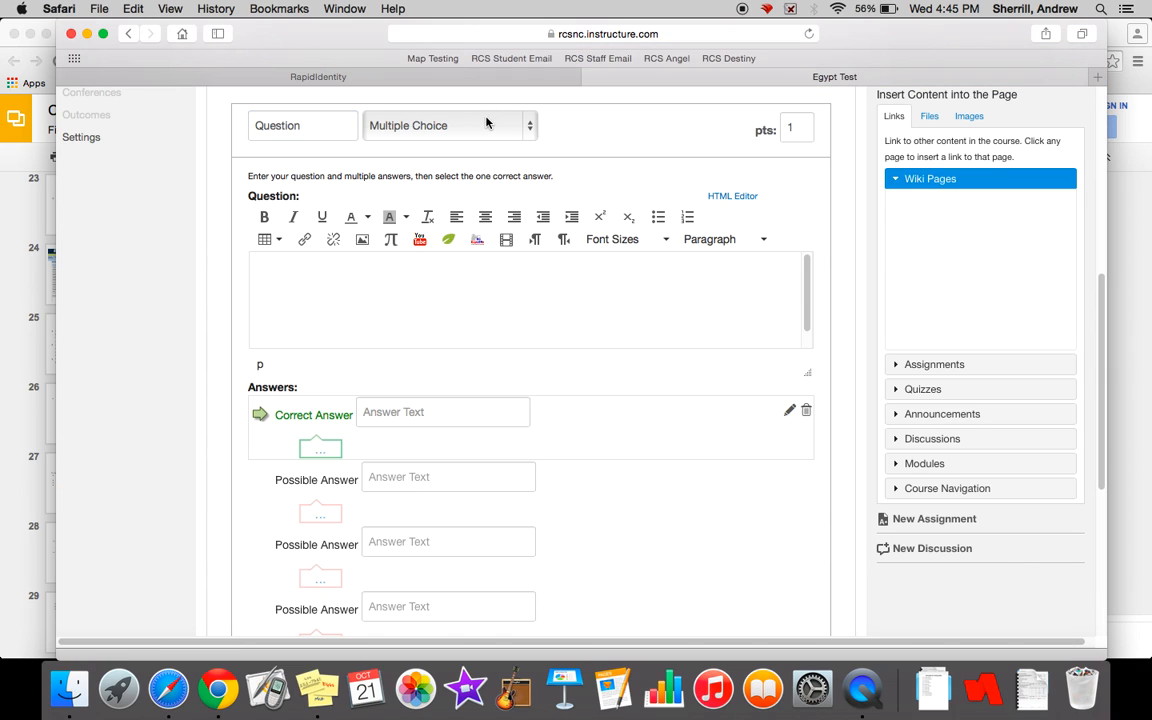
- Make the new question True/False and enter the statement "The Nile river never floods."
click(480, 130)
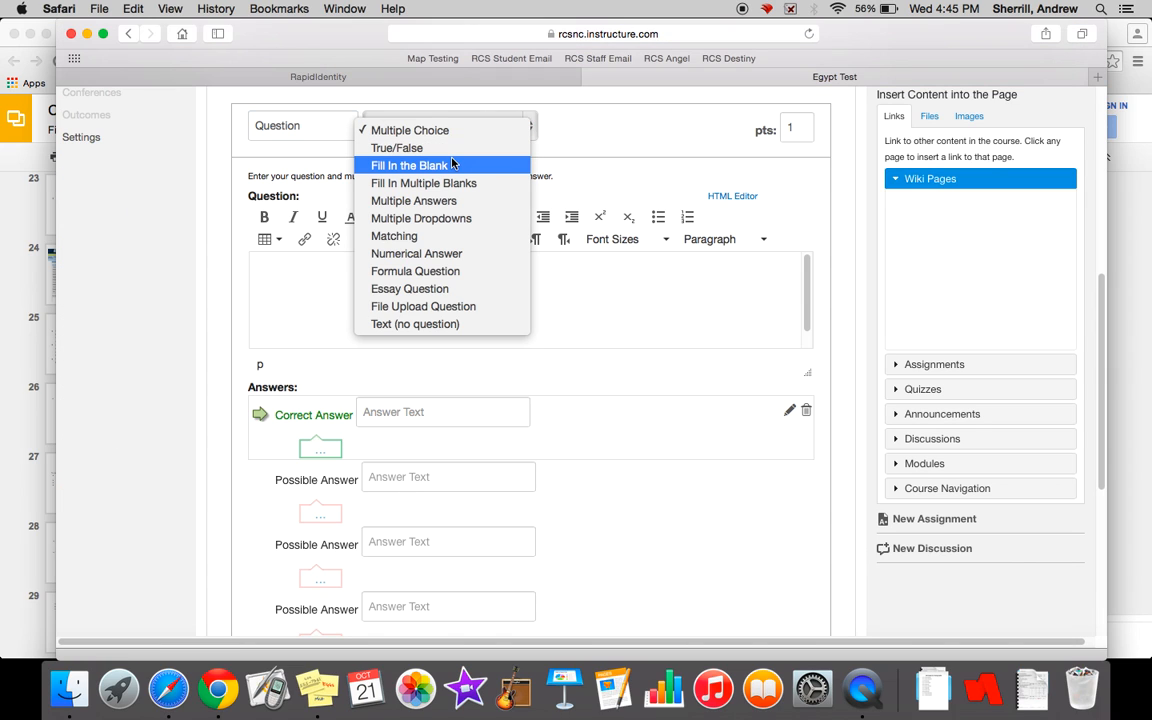
click(453, 157)
click(387, 308)
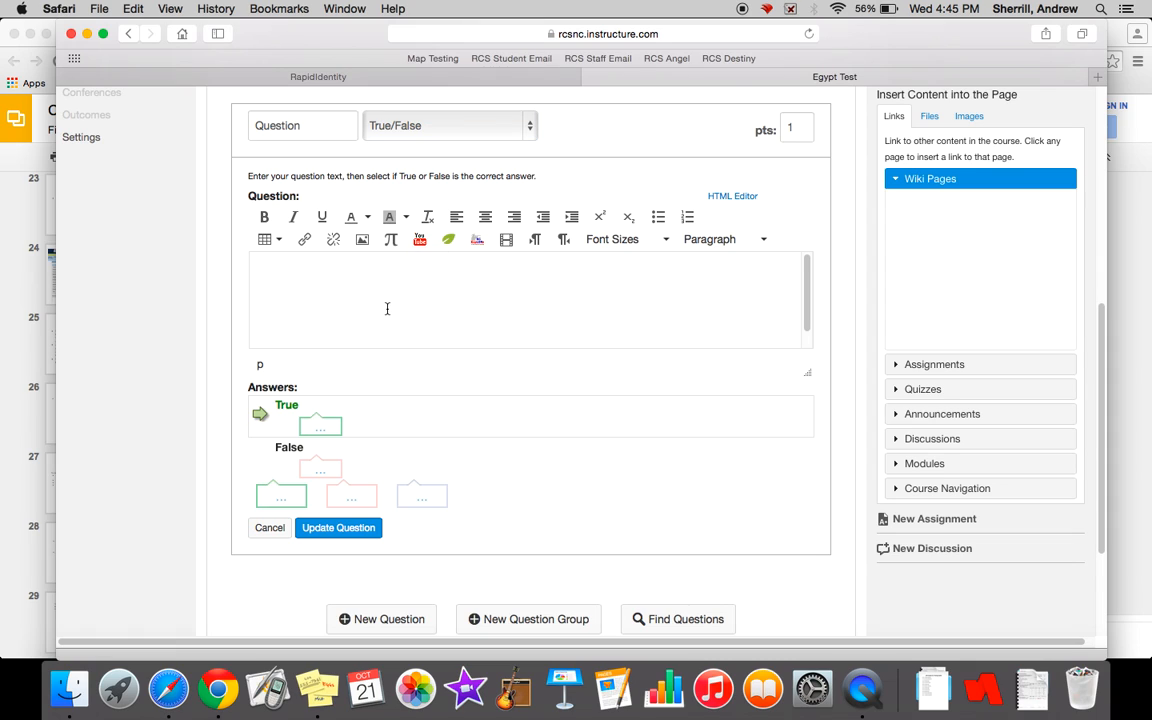
text(The Nile river never flo)
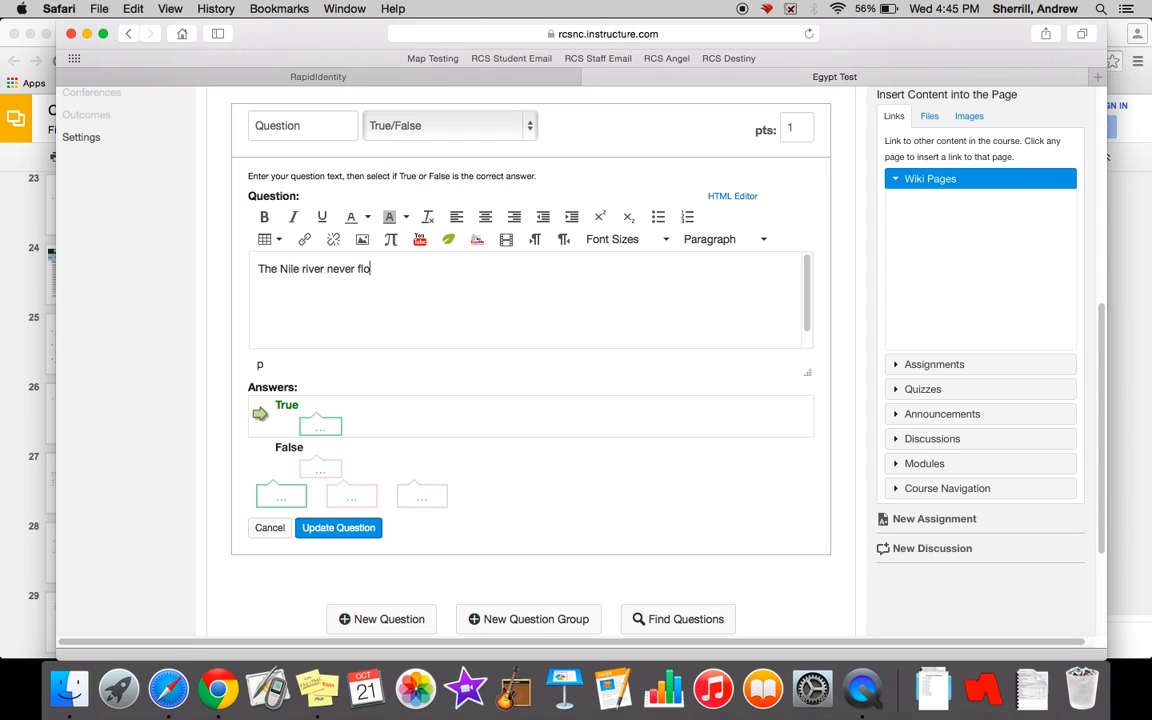
text(ods.)
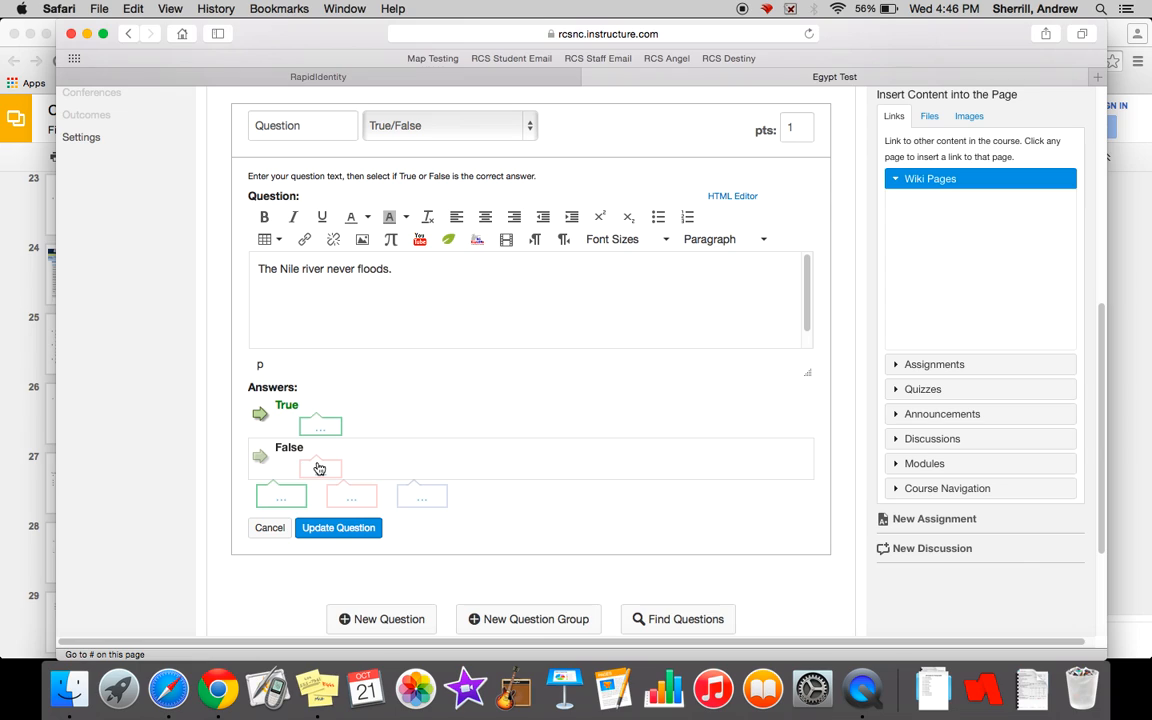
- Mark False as the correct answer and close its comment box without adding a comment
click(316, 468)
click(261, 458)
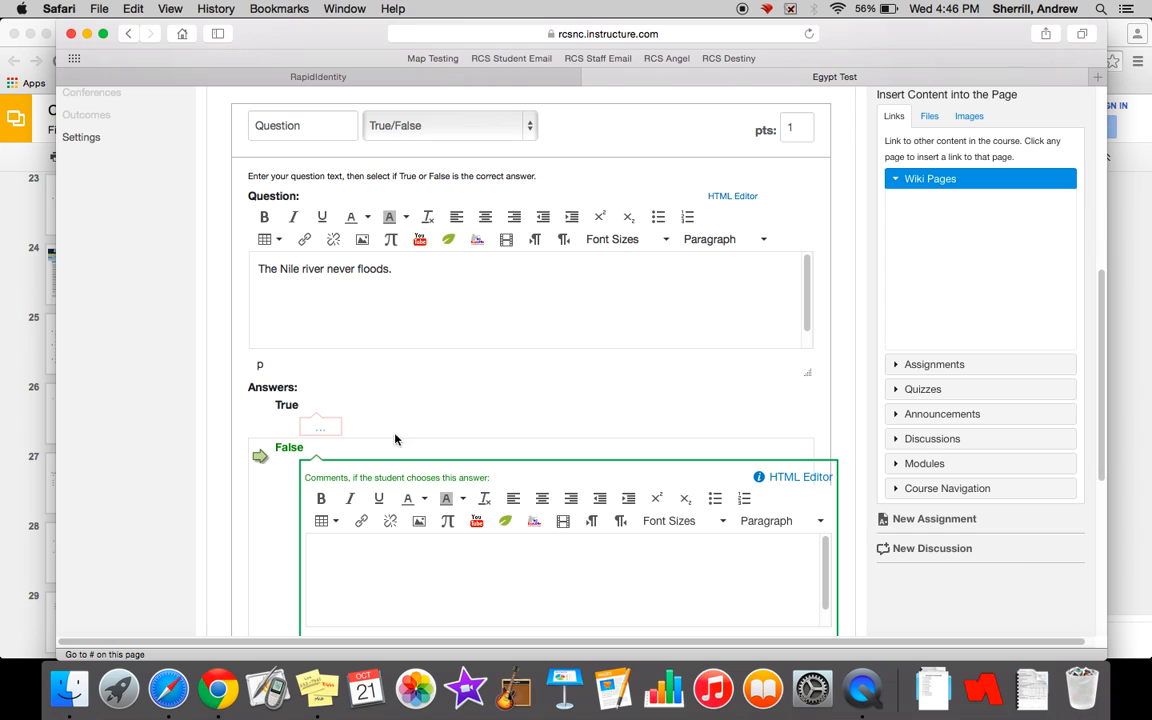
scroll(465, 427, down, 1)
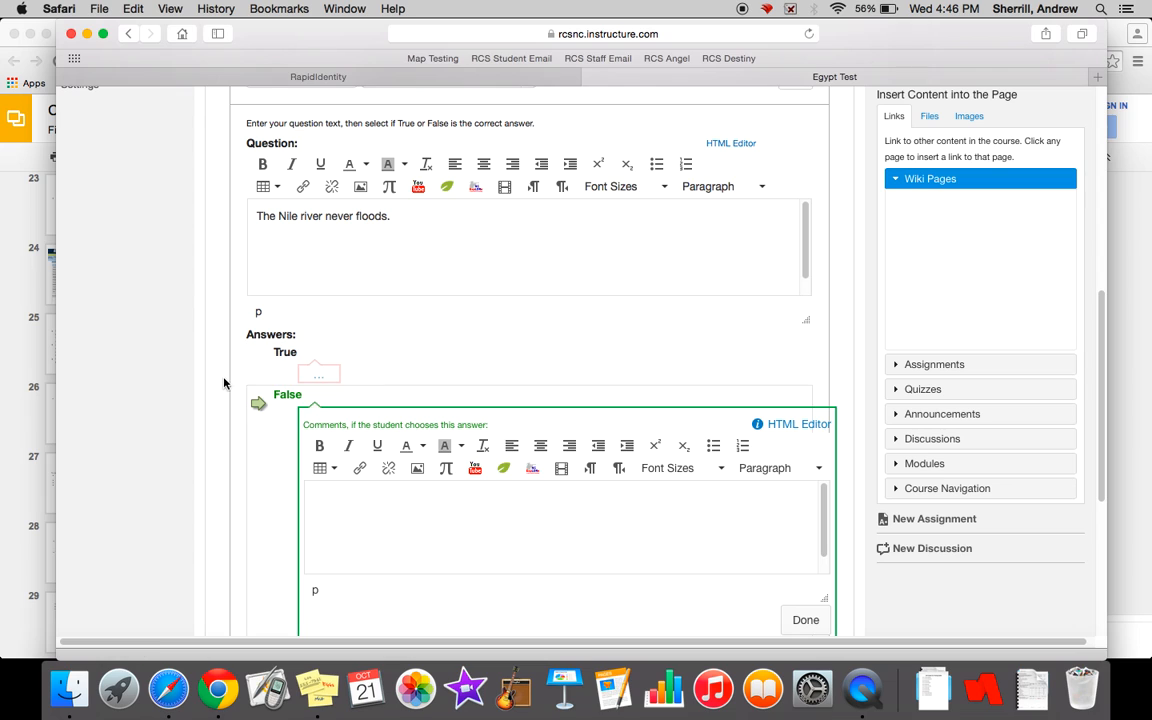
scroll(230, 375, down, 2)
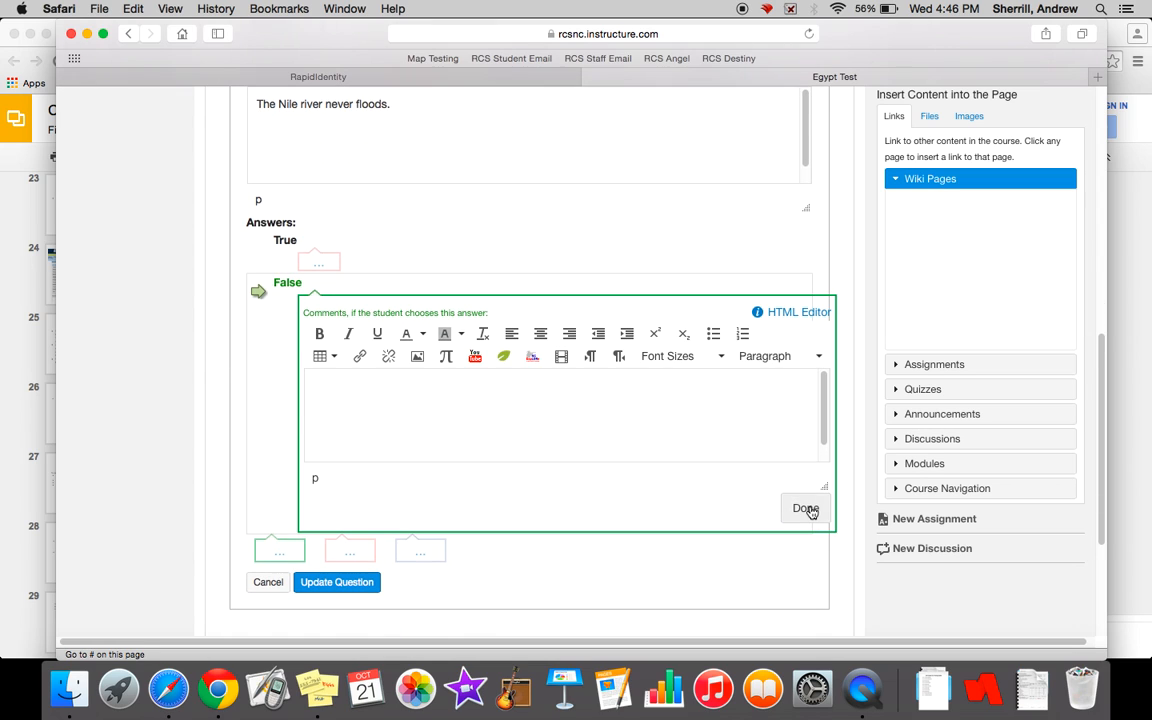
click(804, 507)
scroll(501, 368, up, 3)
scroll(500, 368, up, 1)
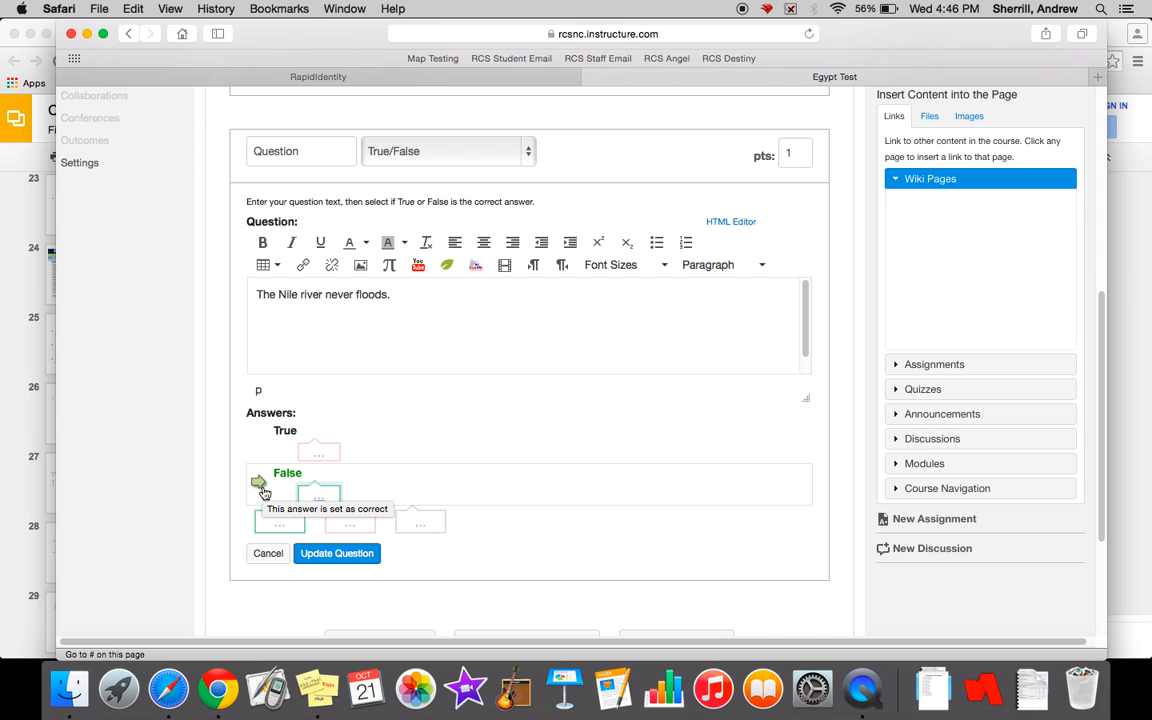
- Set the True/False question's point value to 20
scroll(682, 231, up, 3)
scroll(682, 231, up, 1)
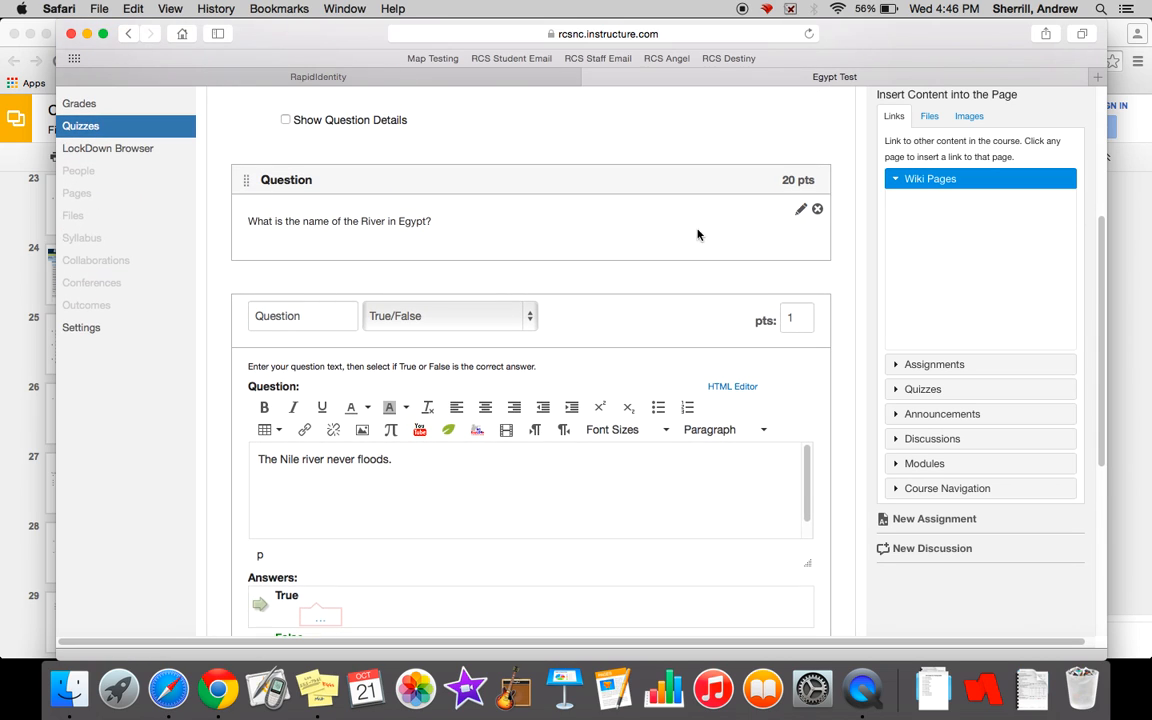
click(797, 316)
key(BackSpace)
text(20)
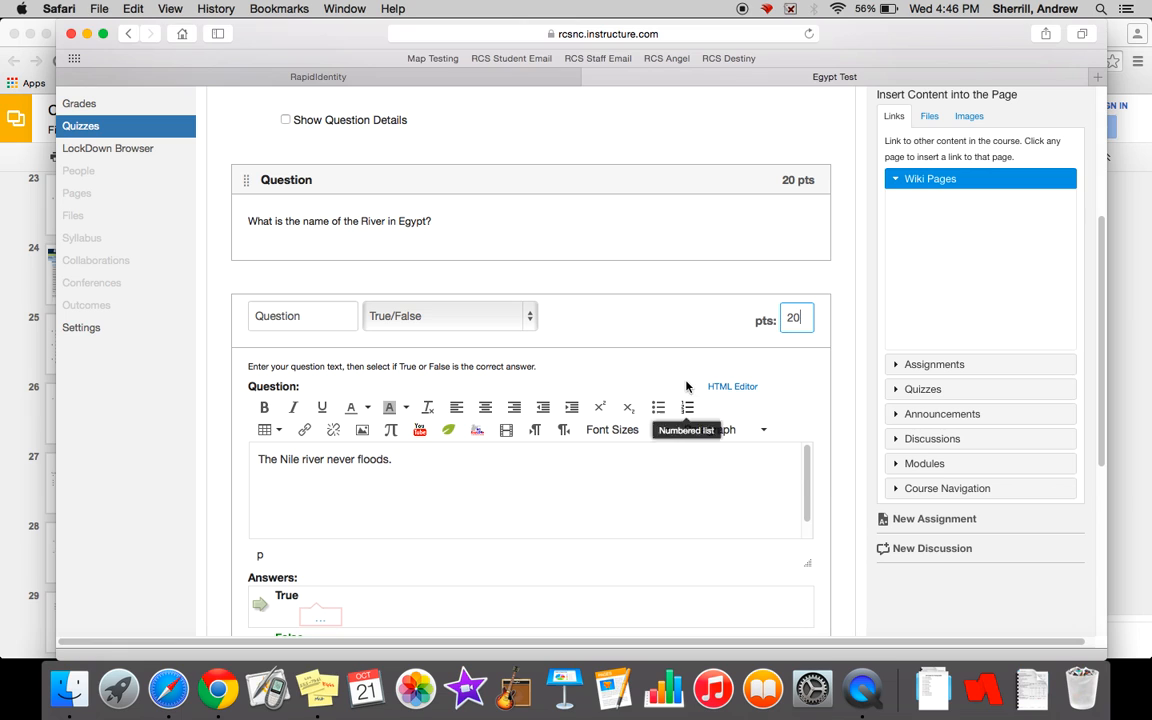
scroll(667, 331, up, 3)
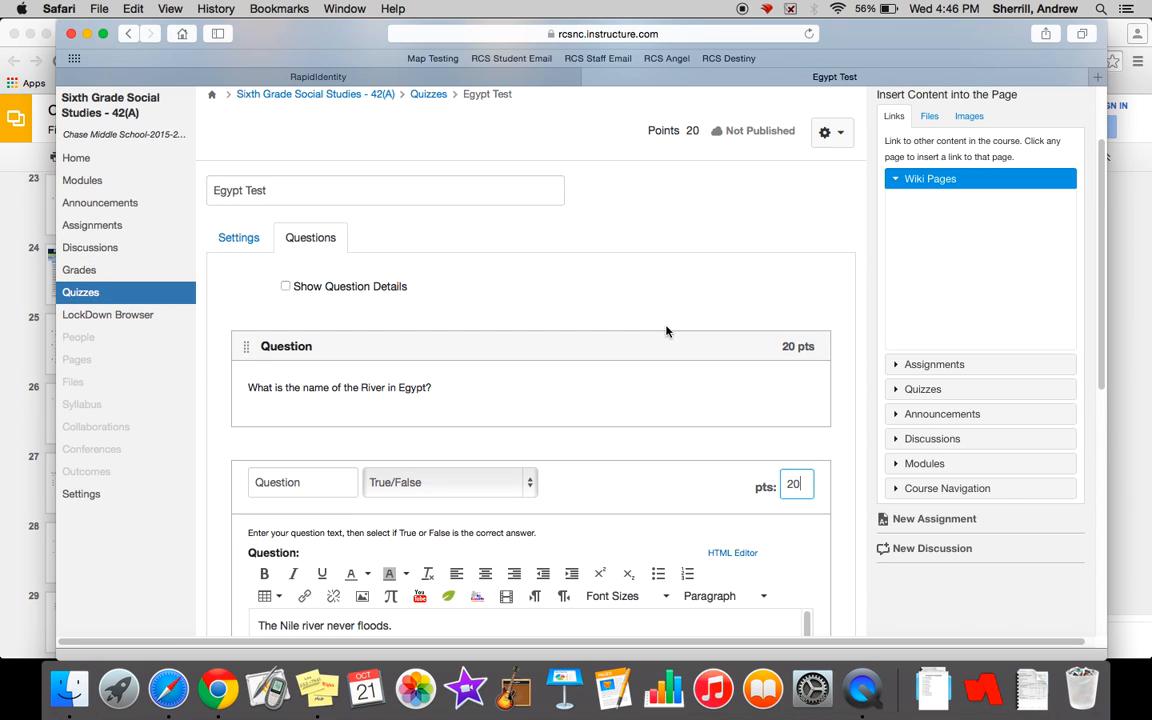
scroll(666, 329, down, 4)
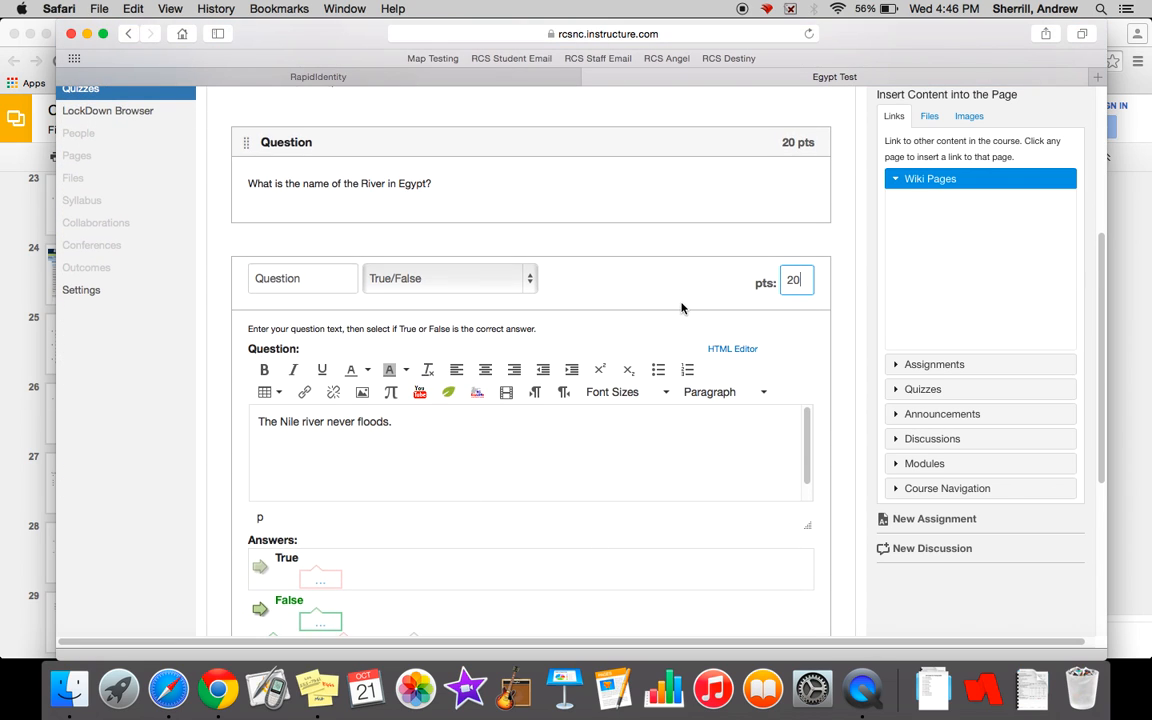
- Save the True/False question and add a new question of the Matching type to the quiz
scroll(683, 306, down, 5)
click(366, 356)
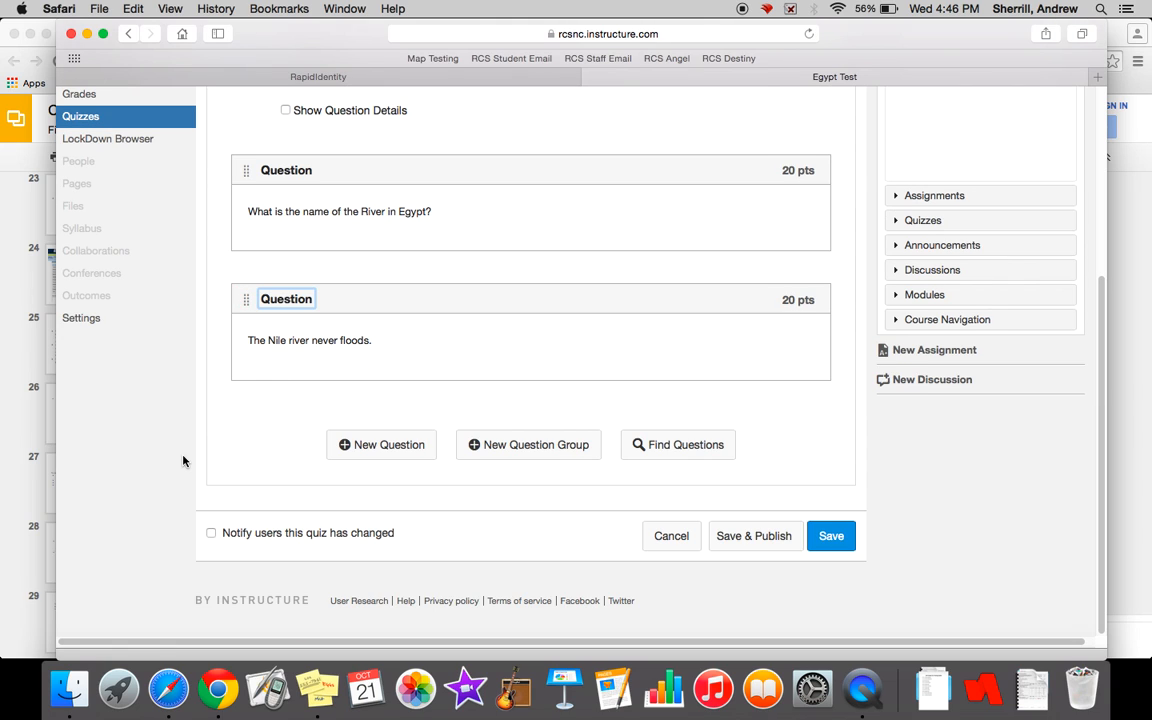
click(405, 452)
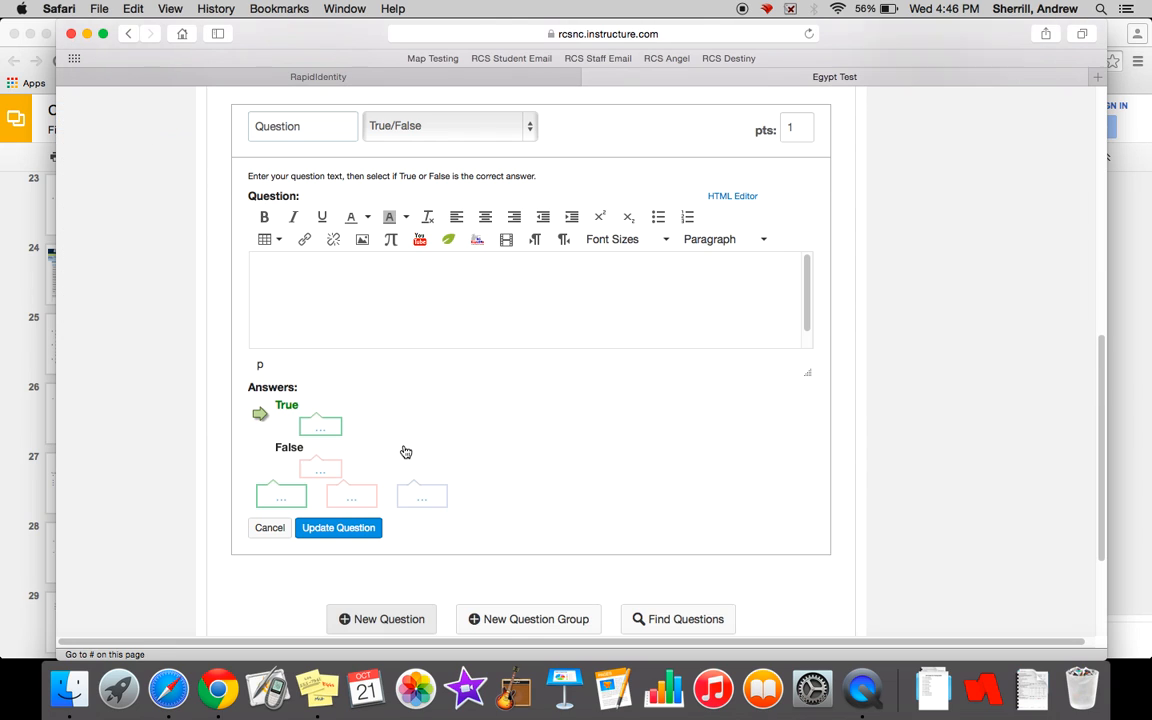
click(413, 130)
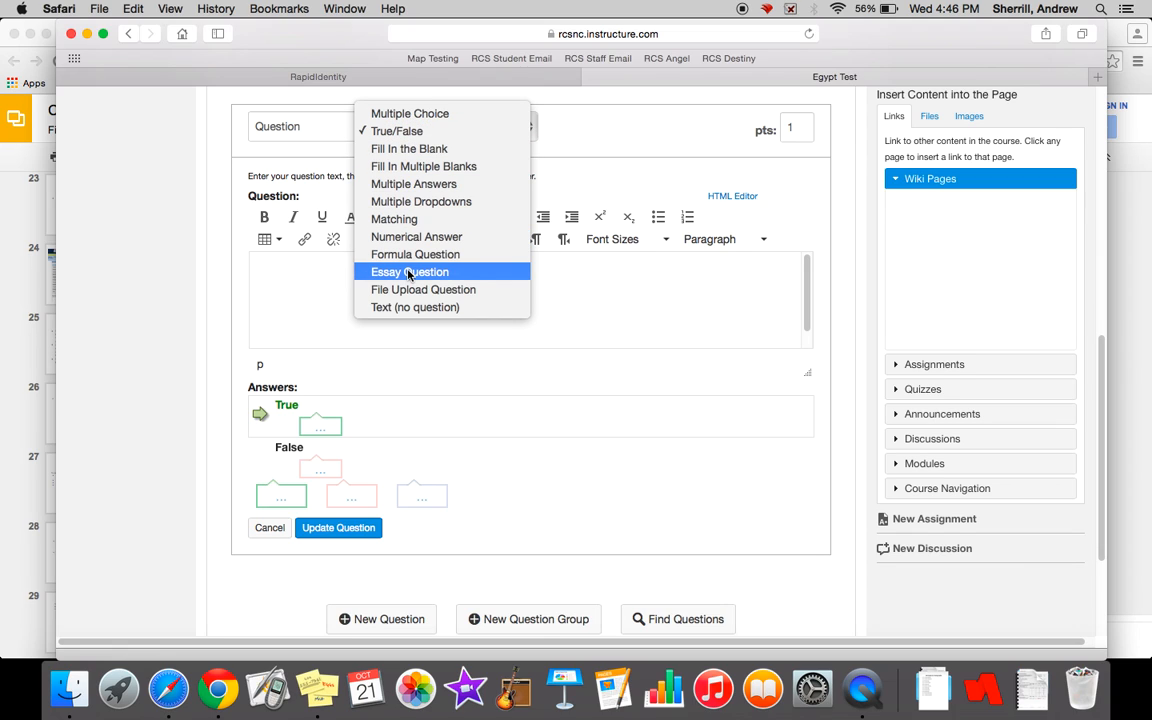
click(410, 222)
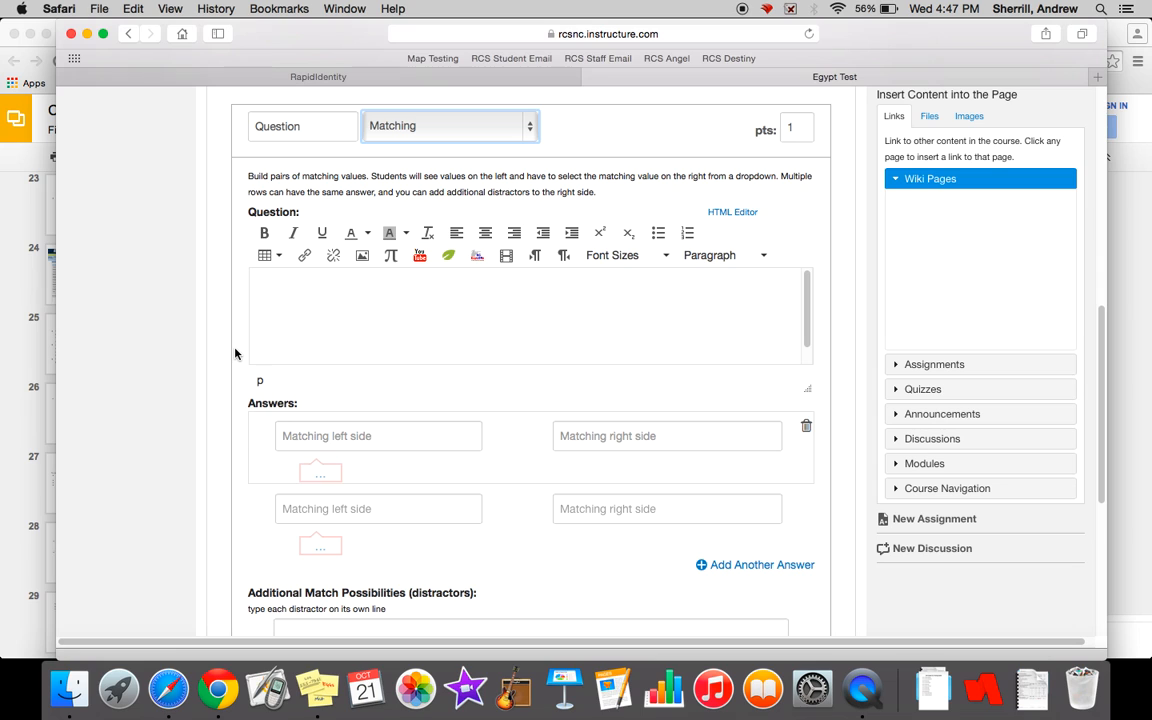
- Enter "Match the Class to the correct Job." as the matching question's text
scroll(235, 353, down, 2)
scroll(235, 353, up, 2)
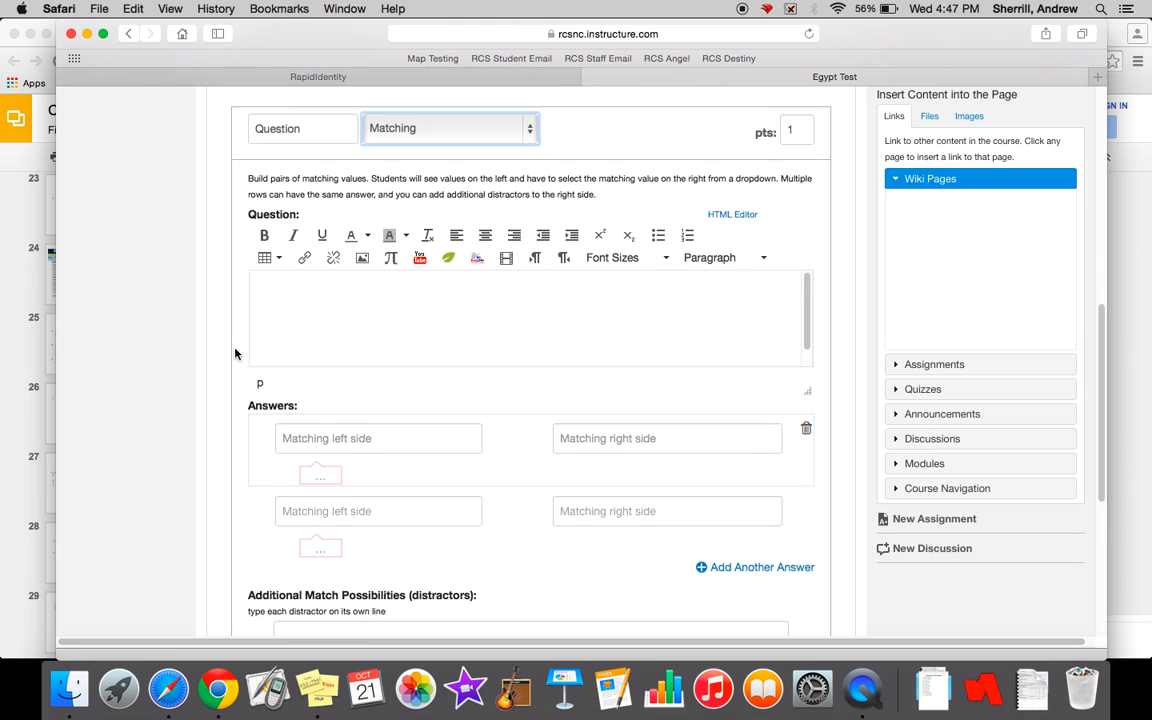
click(296, 324)
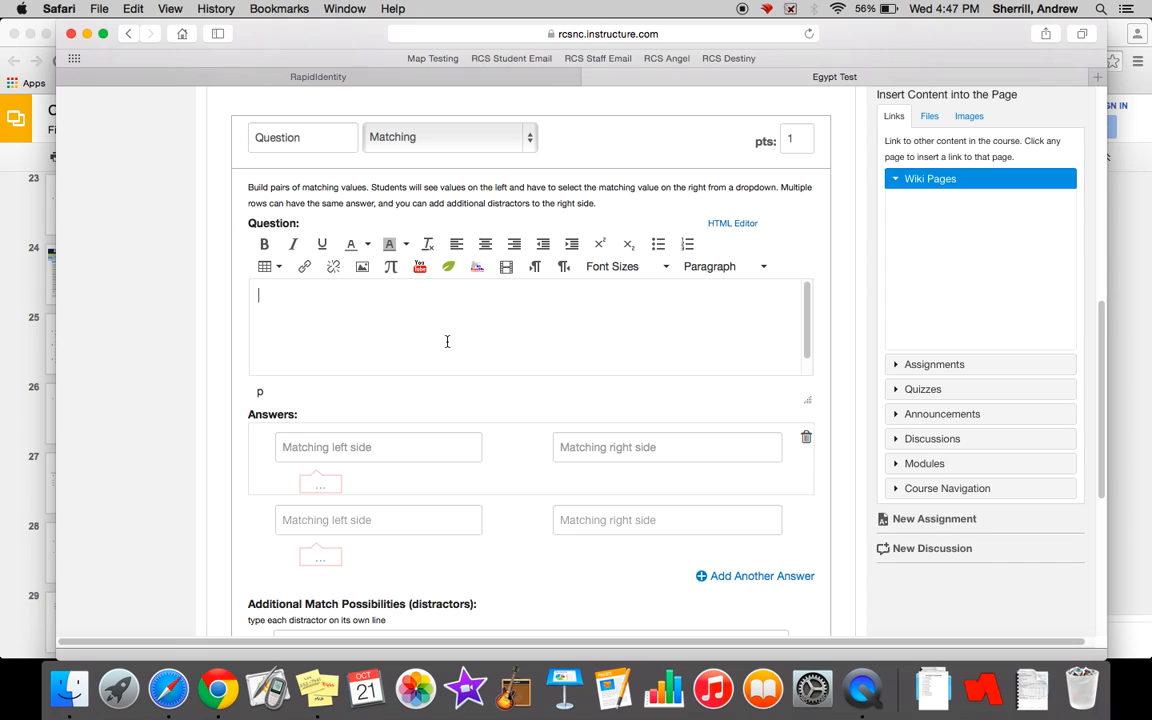
text(Match the Class to the correct Job.)
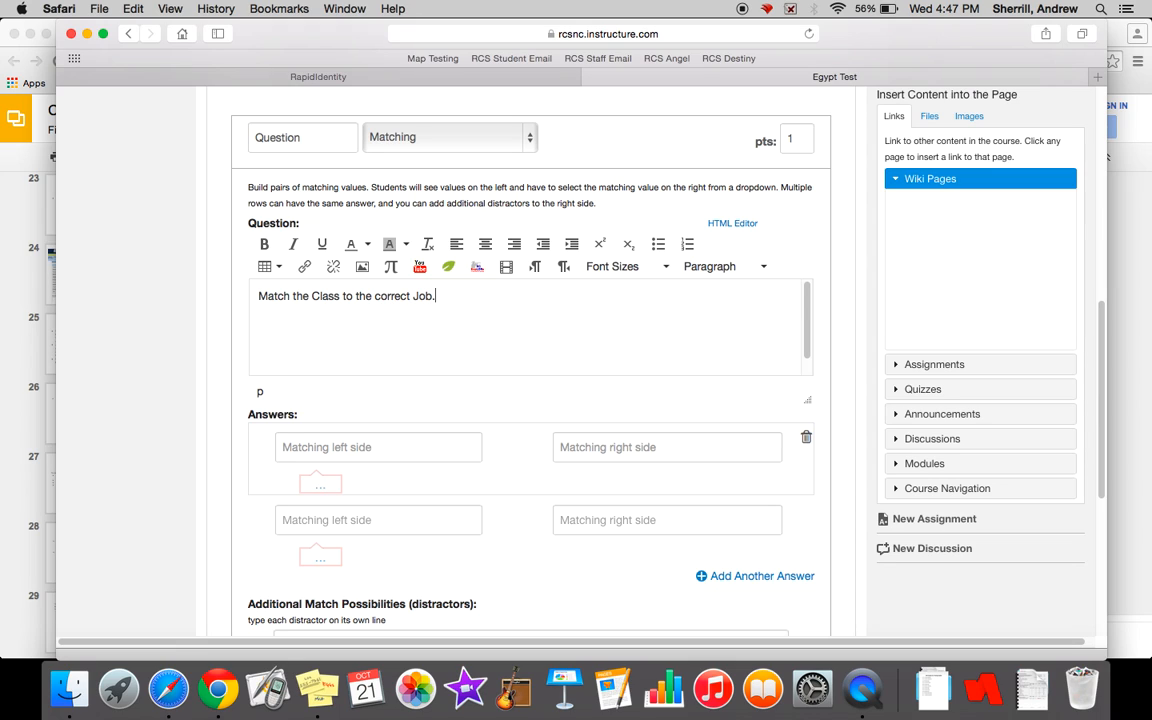
- Fill in the first matching pair with "Top Class" and "Pharaoh", correcting the spelling of the second term
click(410, 444)
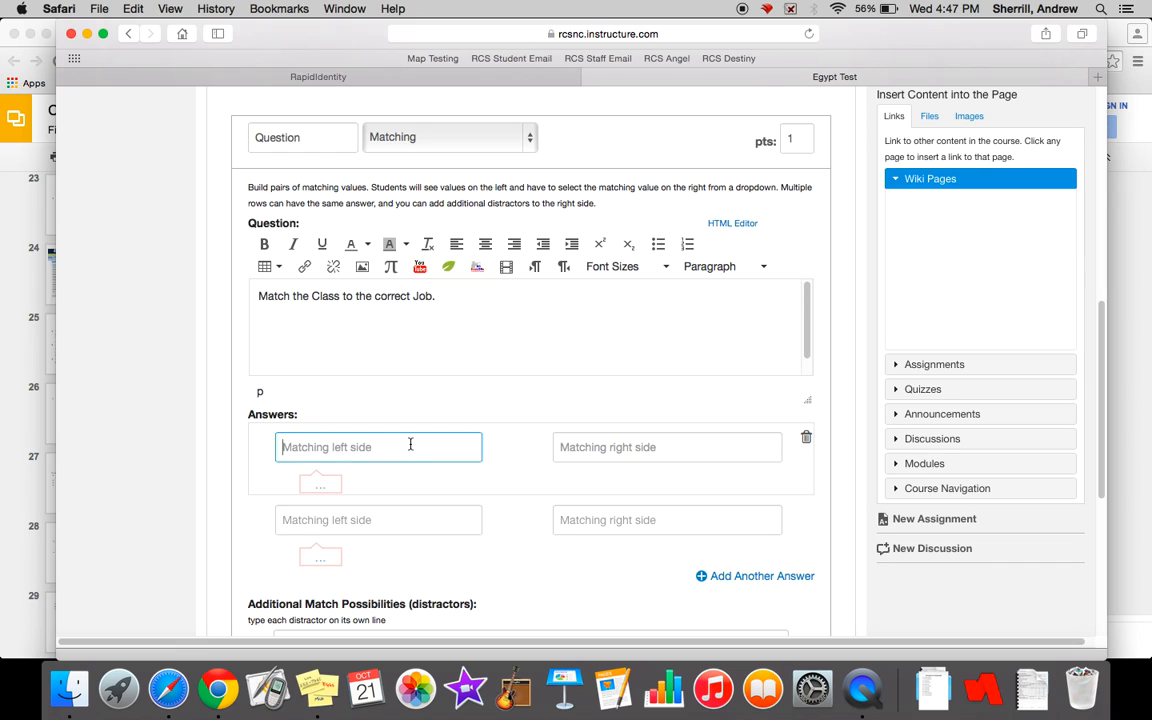
text(Top Class)
click(716, 447)
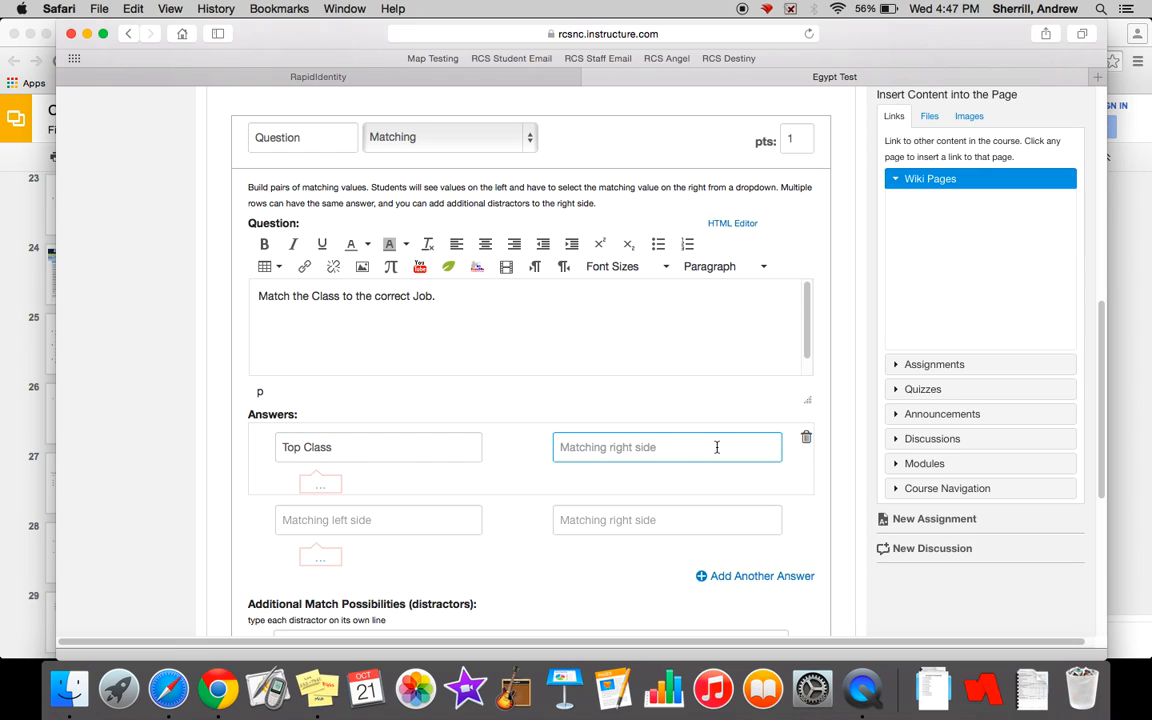
text(Pharoha)
right_click(594, 447)
click(646, 370)
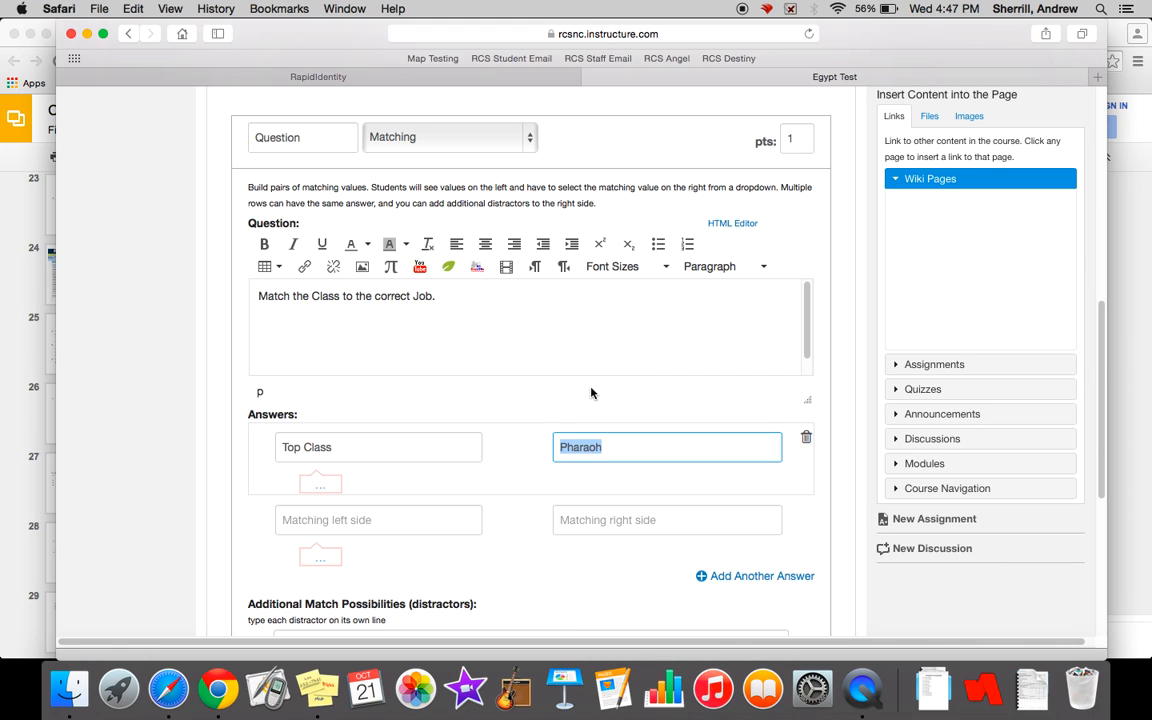
- Fill in the second matching pair with "Bottom Class" and "Slaves"
click(504, 455)
scroll(505, 457, down, 1)
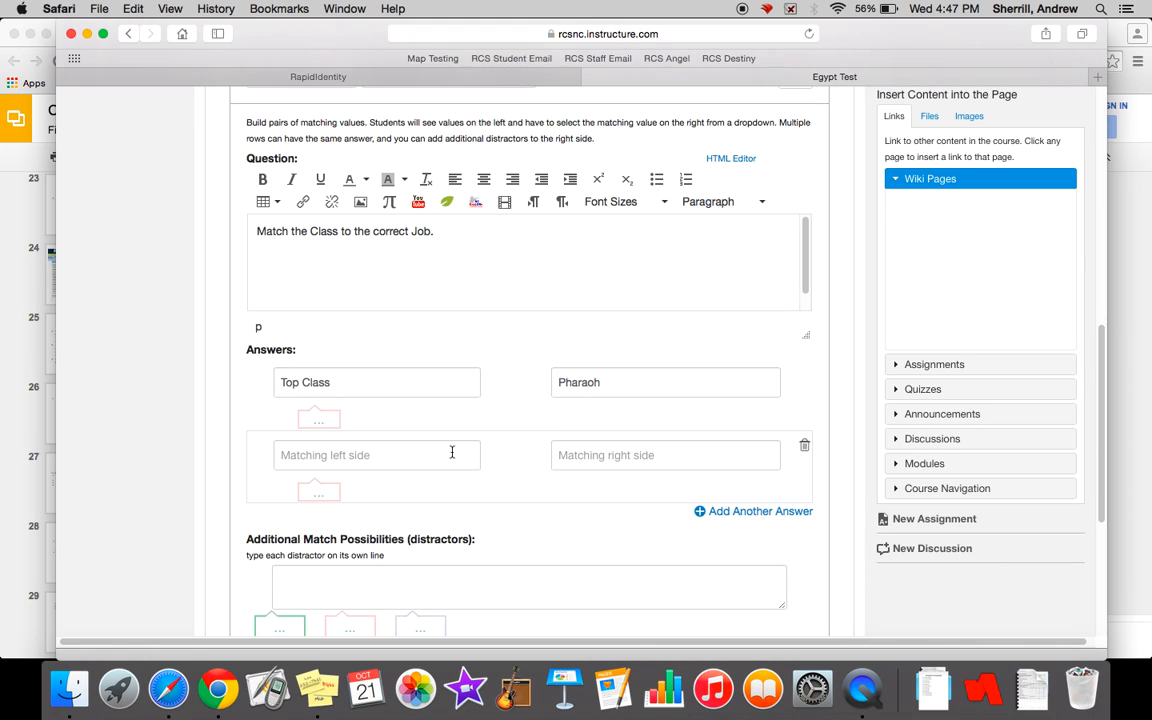
click(435, 455)
text(Bot)
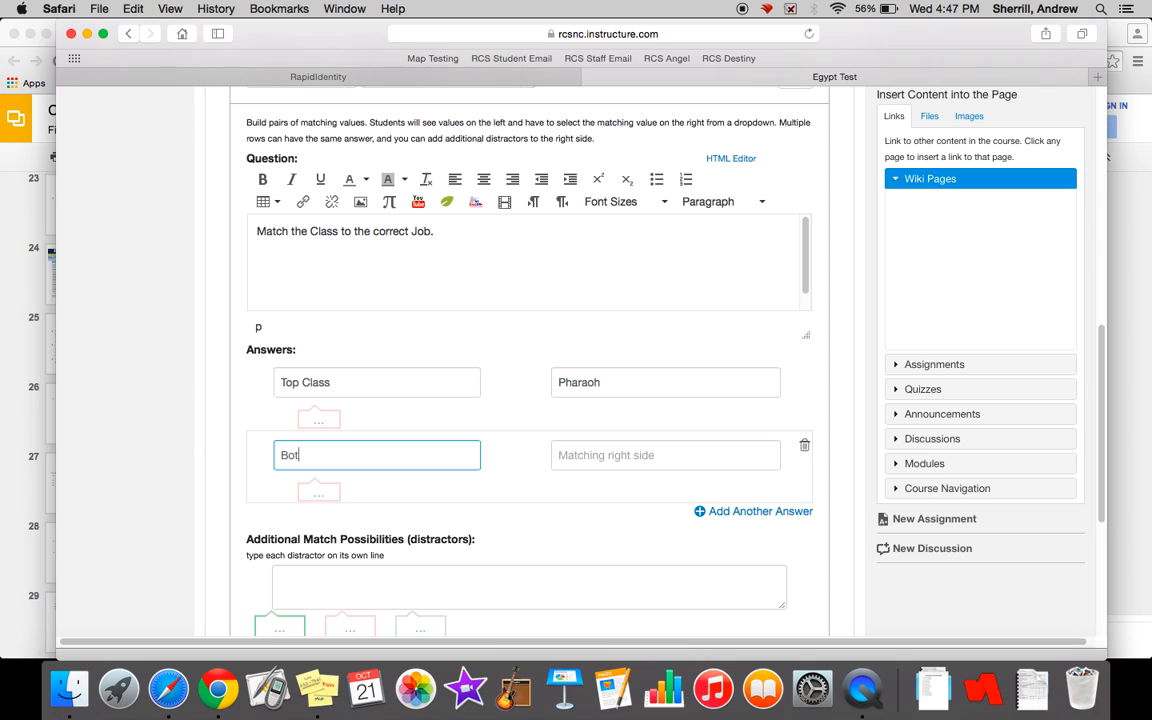
text(tom Class)
click(663, 458)
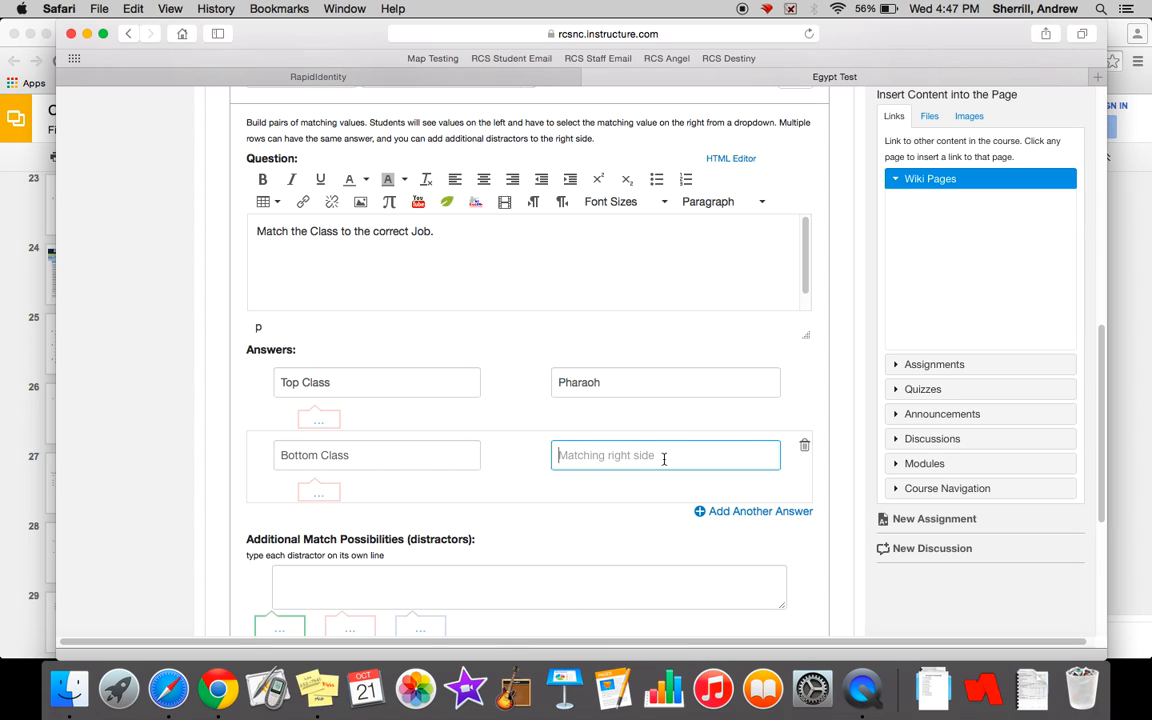
text(Slaves)
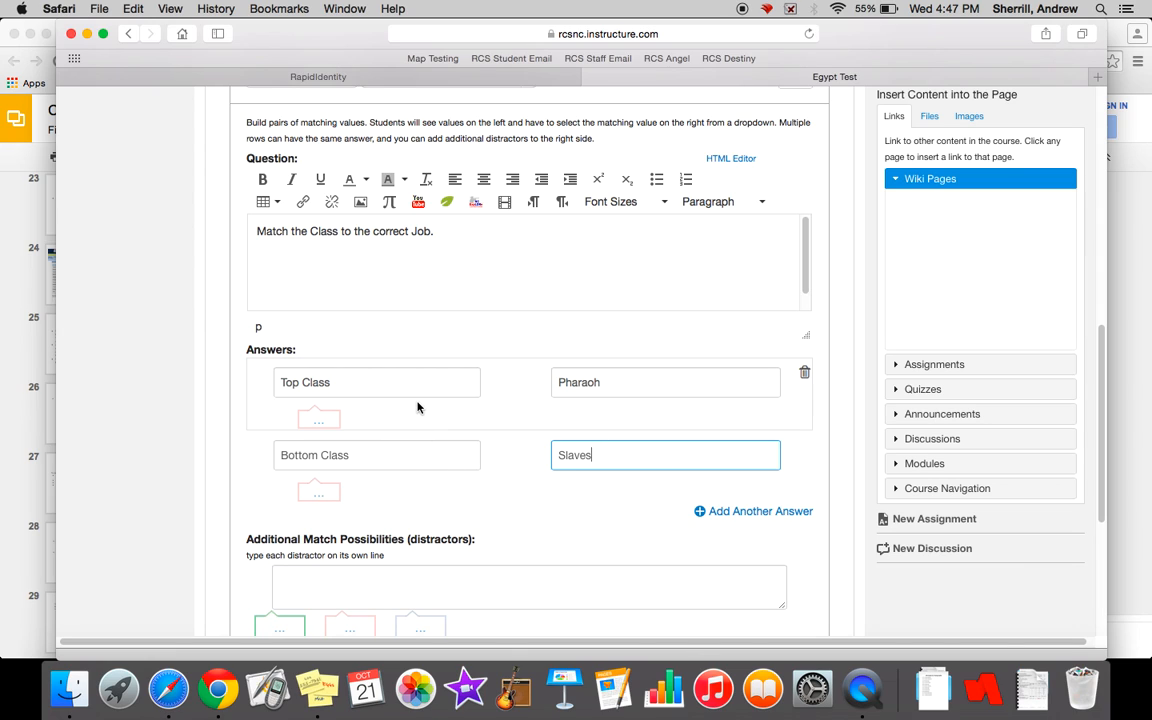
- Add an extra blank answer pair to the matching question and remove it again
scroll(232, 413, down, 3)
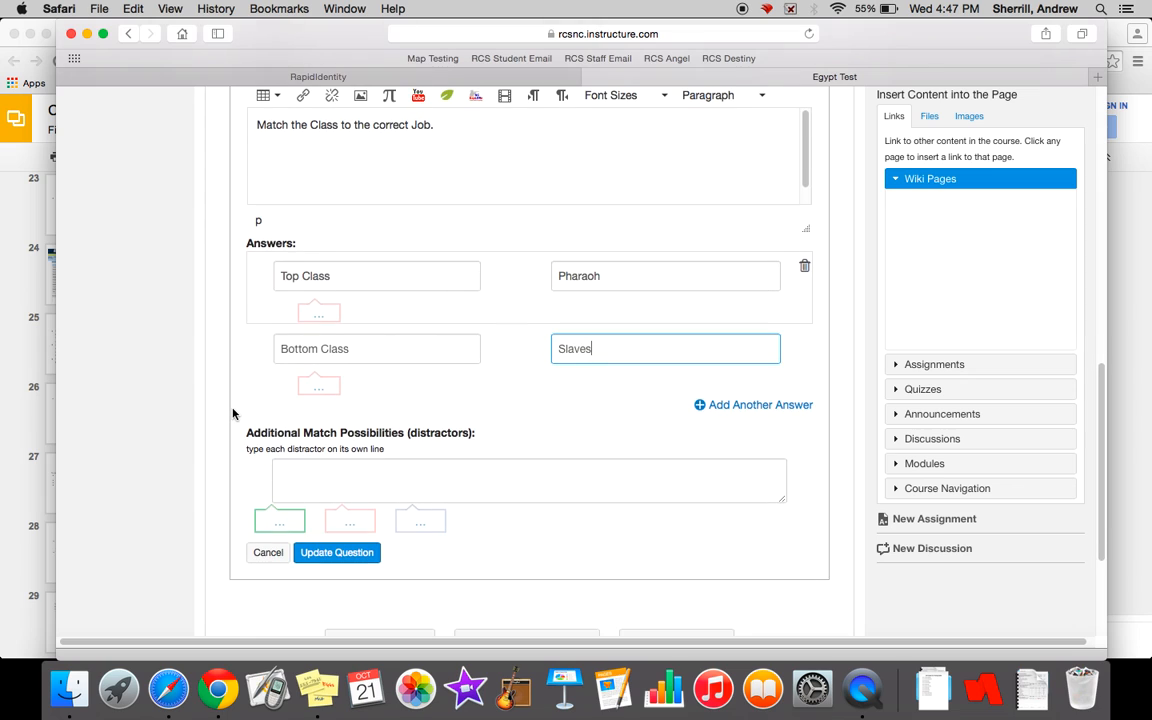
click(738, 406)
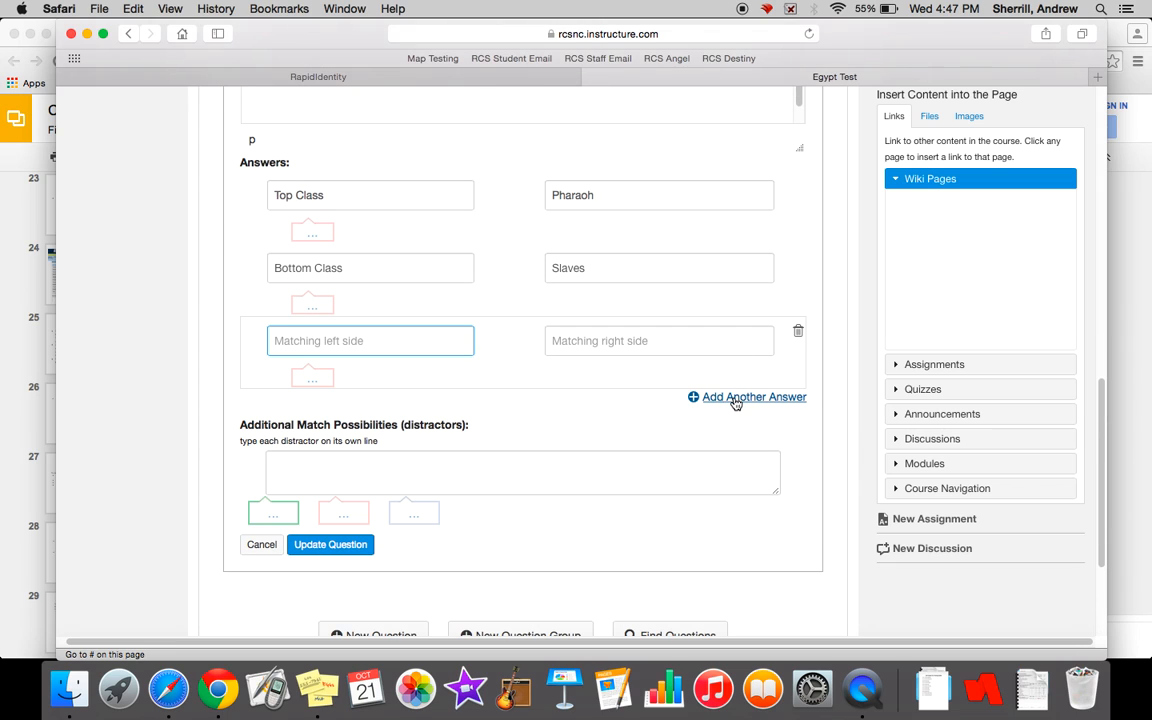
click(800, 332)
- Set the matching question's point value to 20 and save the question
scroll(632, 393, up, 4)
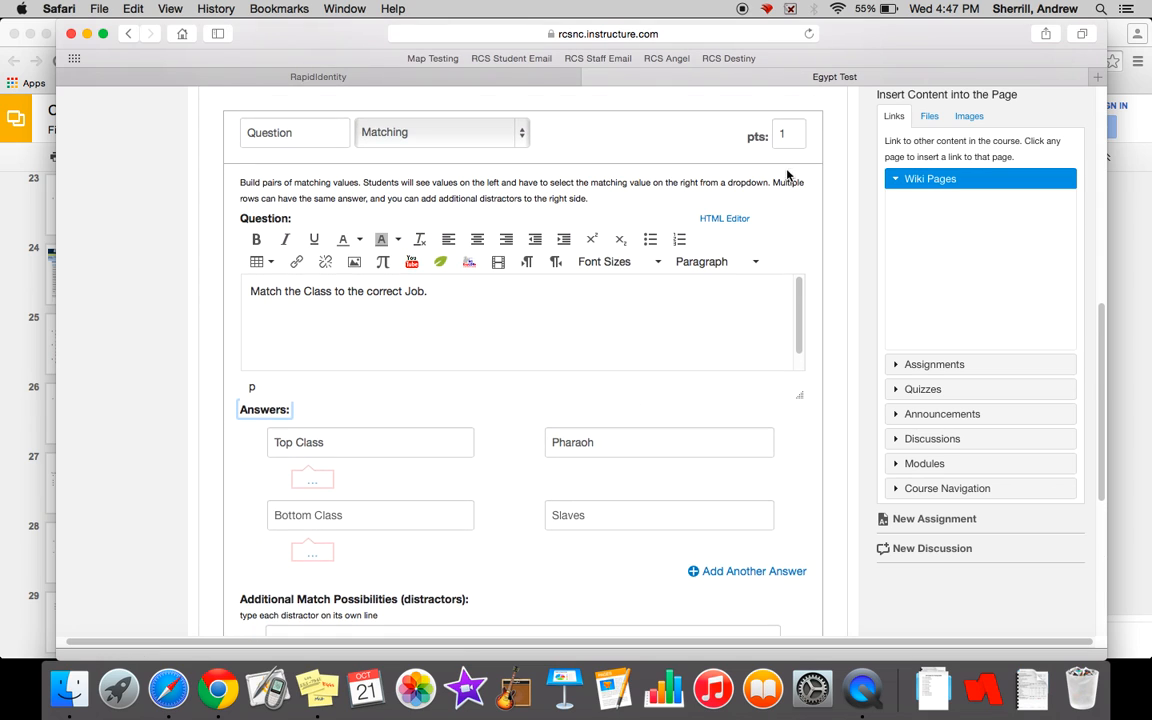
click(791, 135)
key(BackSpace)
text(20)
scroll(624, 183, down, 5)
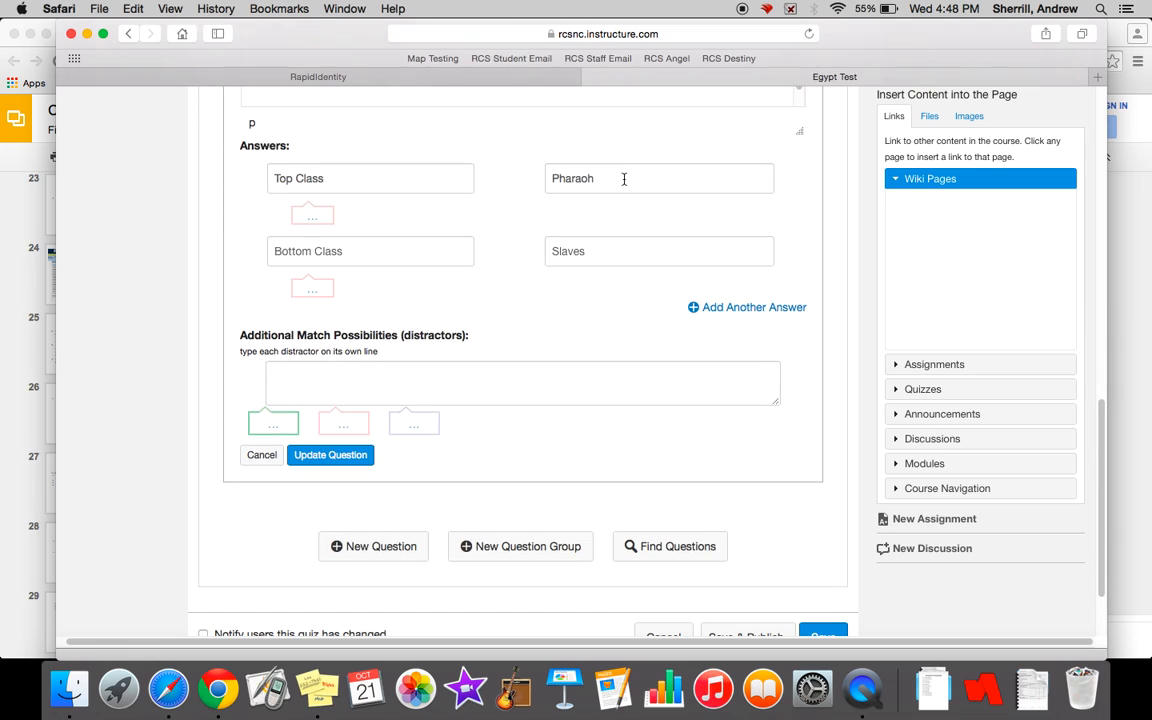
click(336, 457)
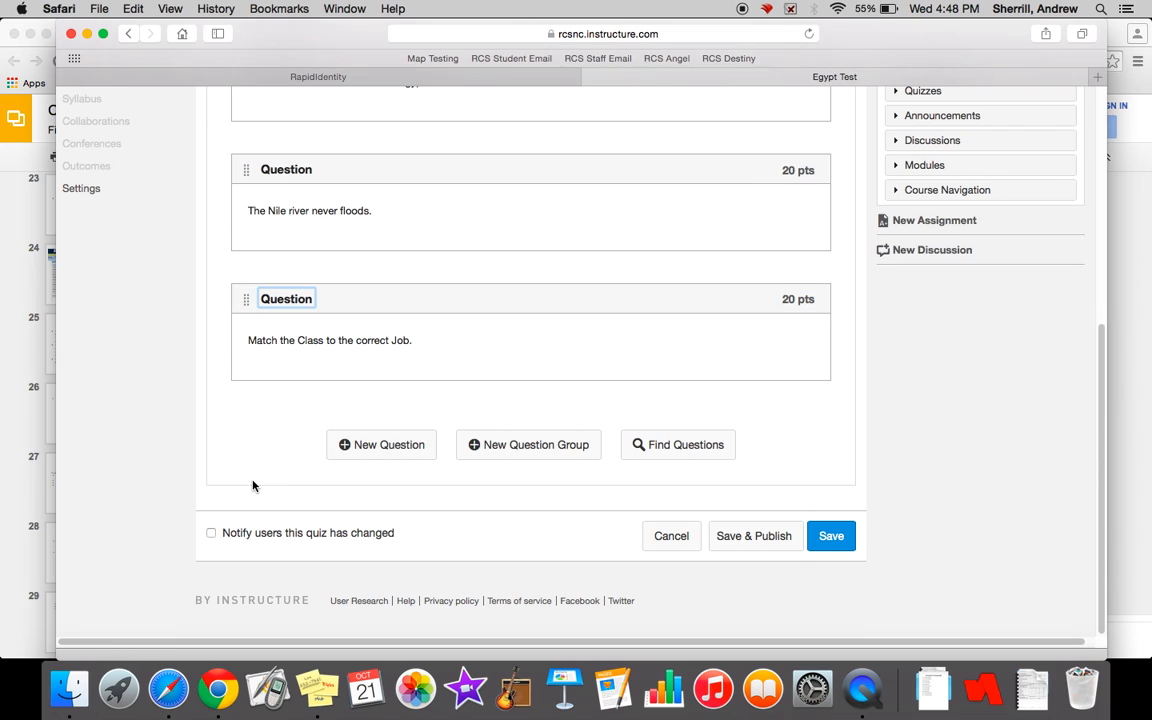
- Add another new question to the quiz and make it an Essay Question
click(410, 455)
click(457, 118)
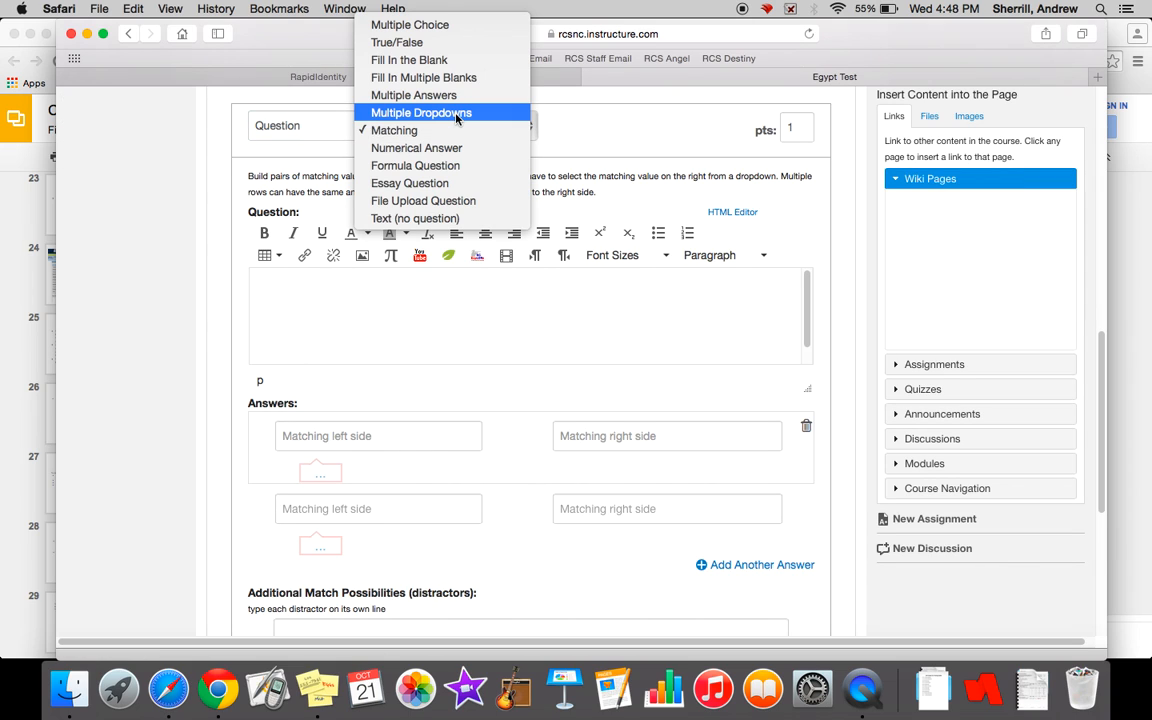
click(433, 183)
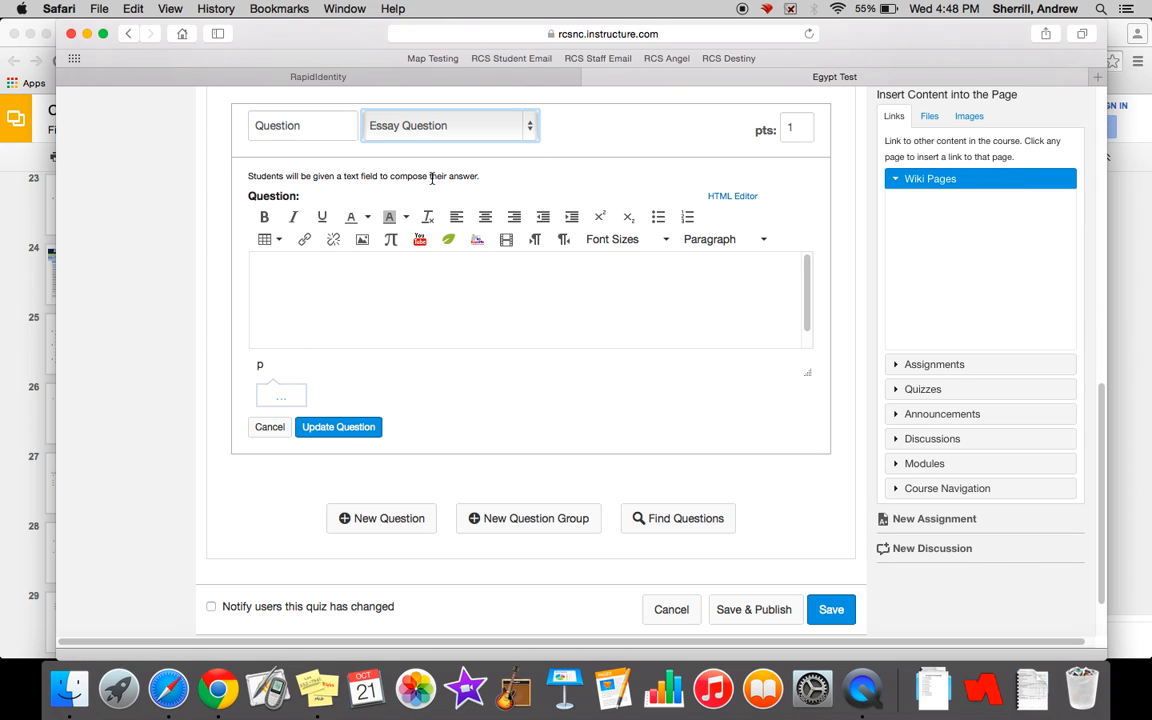
- Enter "Define Mummy." as the essay question's text
click(372, 297)
text(Define )
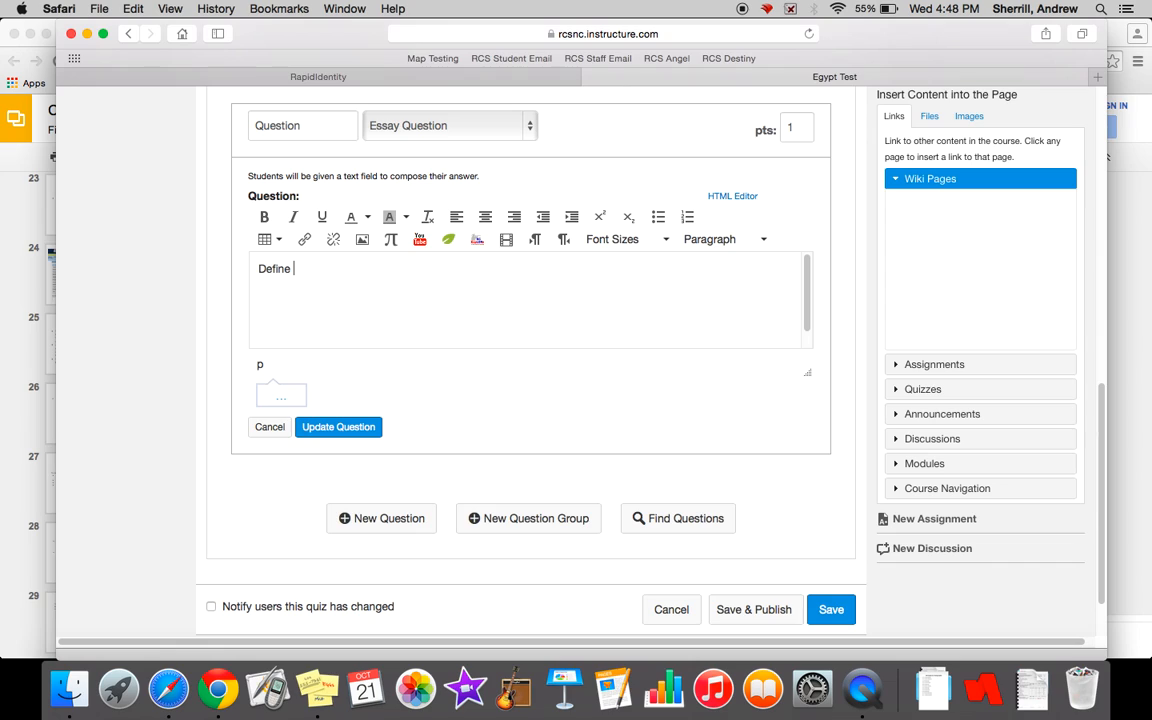
text(Murr)
key(BackSpace)
key(BackSpace)
key(BackSpace)
key(BackSpace)
text(Mummy.)
key(BackSpace)
key(BackSpace)
key(BackSpace)
key(BackSpace)
key(BackSpace)
key(BackSpace)
key(BackSpace)
key(BackSpace)
key(BackSpace)
key(BackSpace)
key(BackSpace)
key(BackSpace)
- Set the essay question's point value to 20 and save the question
key(BackSpace)
text(Define Mummy.)
click(797, 127)
key(BackSpace)
text(20)
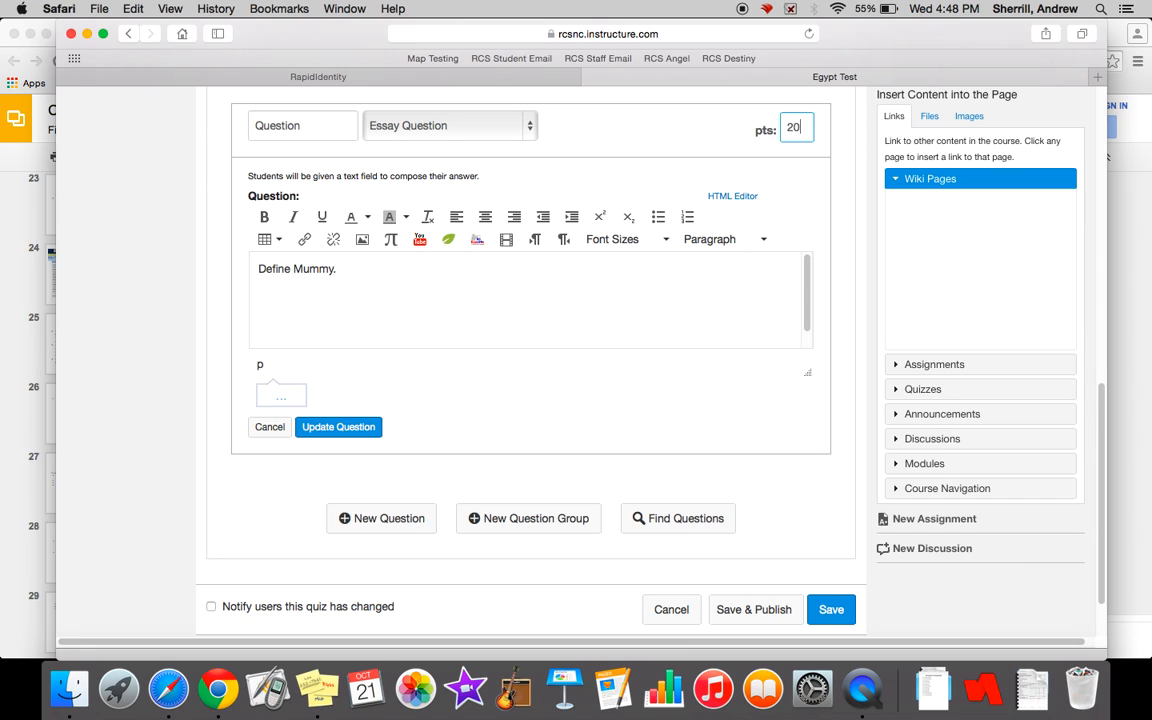
click(357, 428)
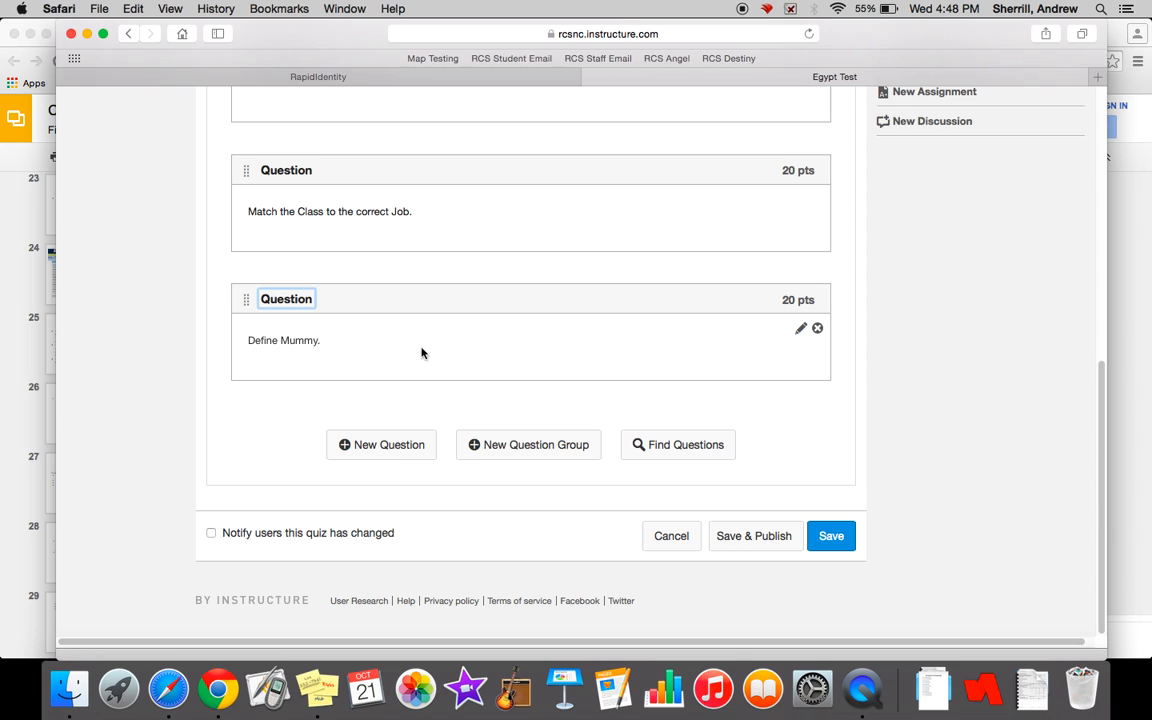
click(379, 445)
click(437, 122)
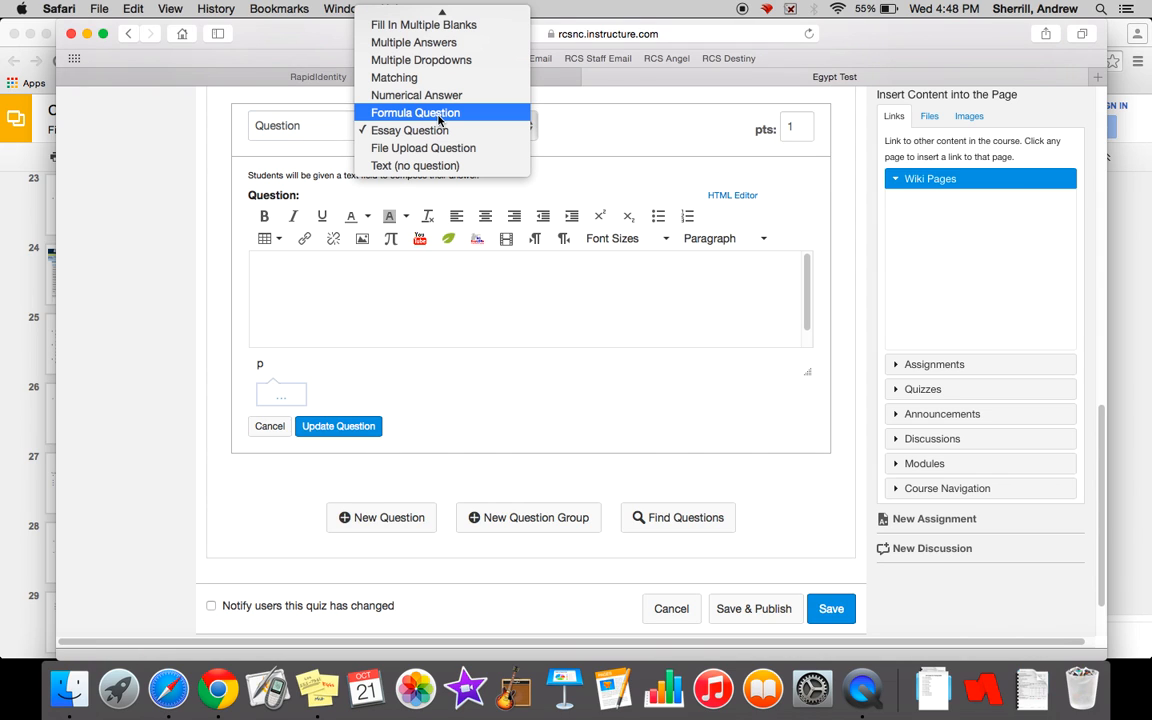
scroll(440, 118, up, 3)
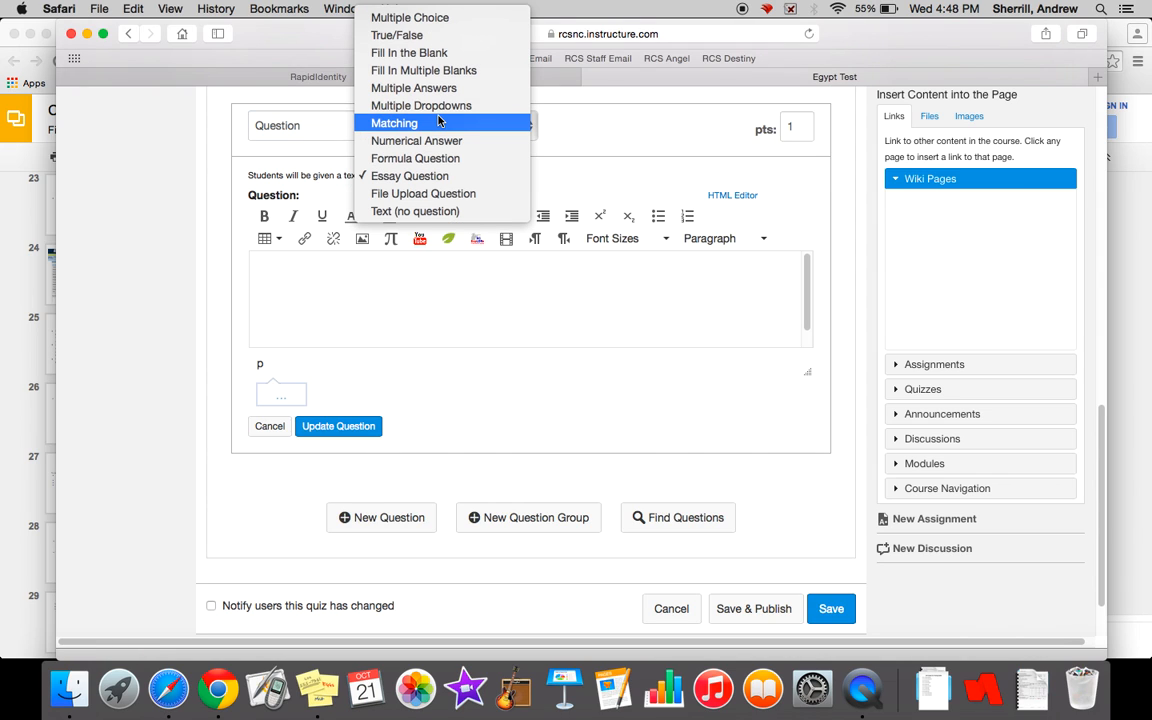
click(440, 55)
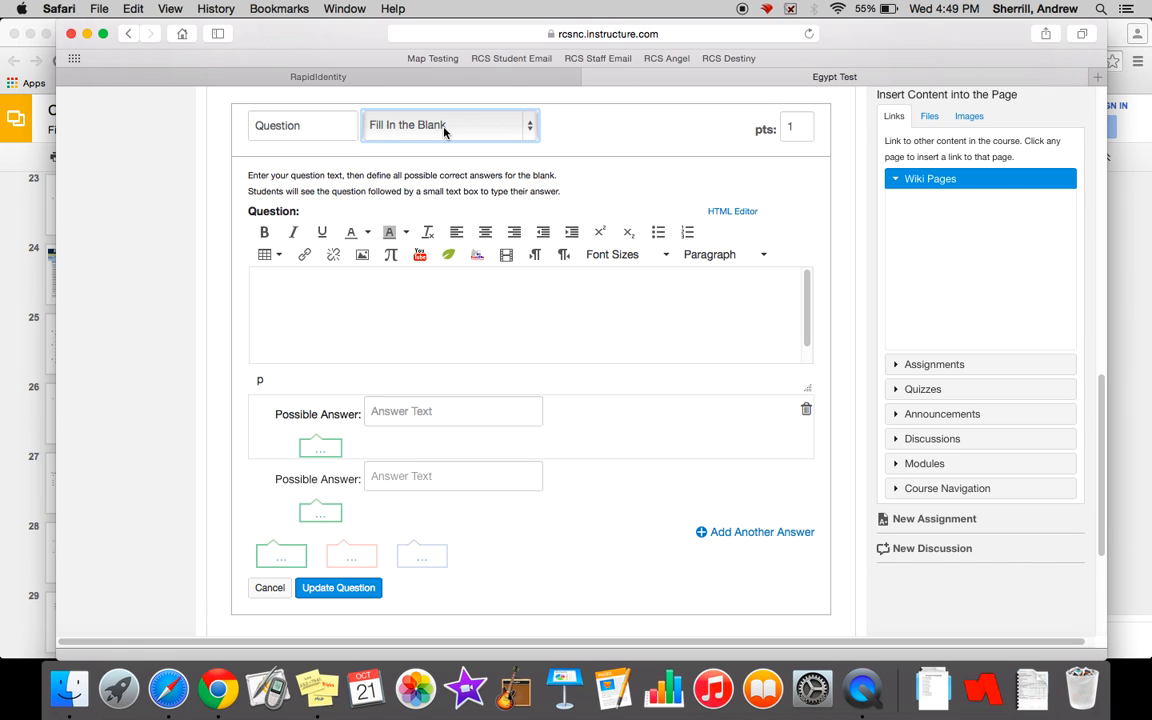
click(268, 587)
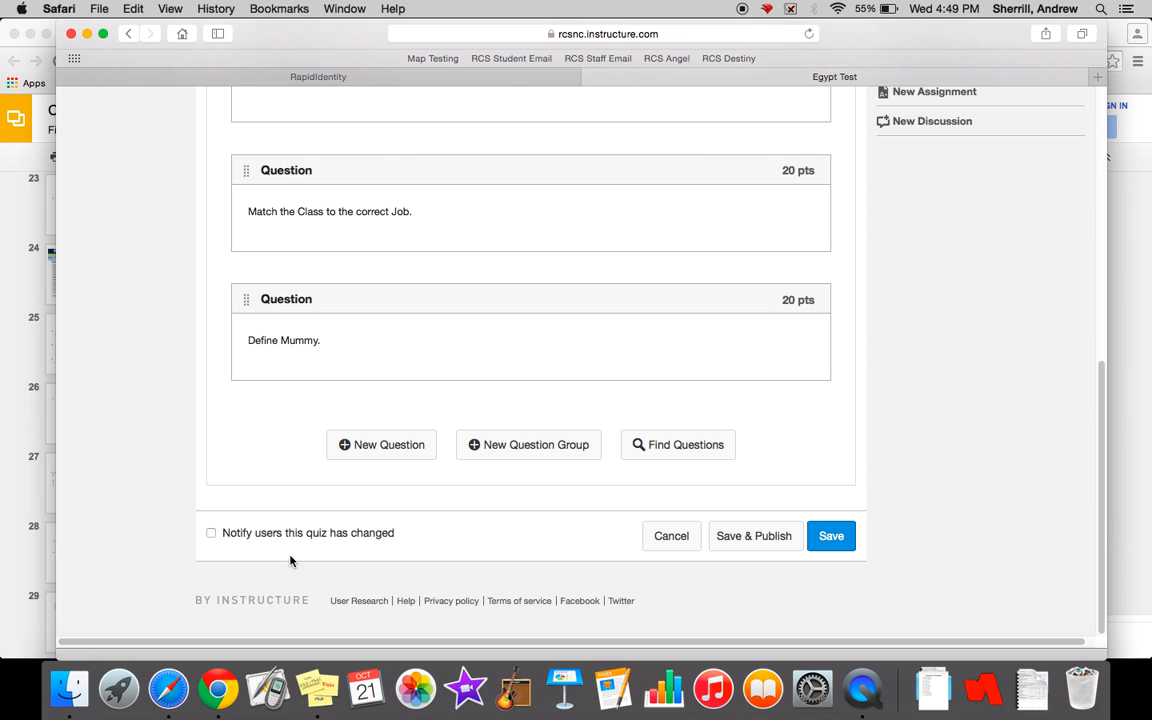
- Reopen the class-to-job matching question, review its settings and answer pairs, and save it without edits
scroll(449, 381, up, 5)
scroll(449, 381, down, 1)
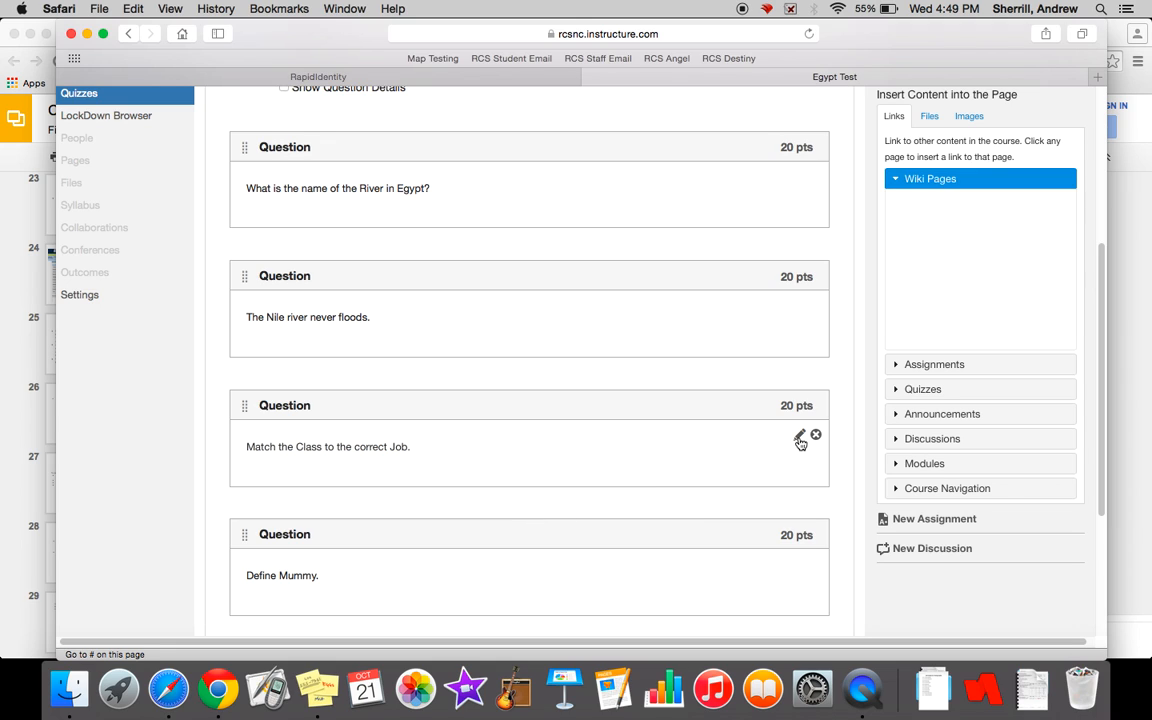
click(800, 440)
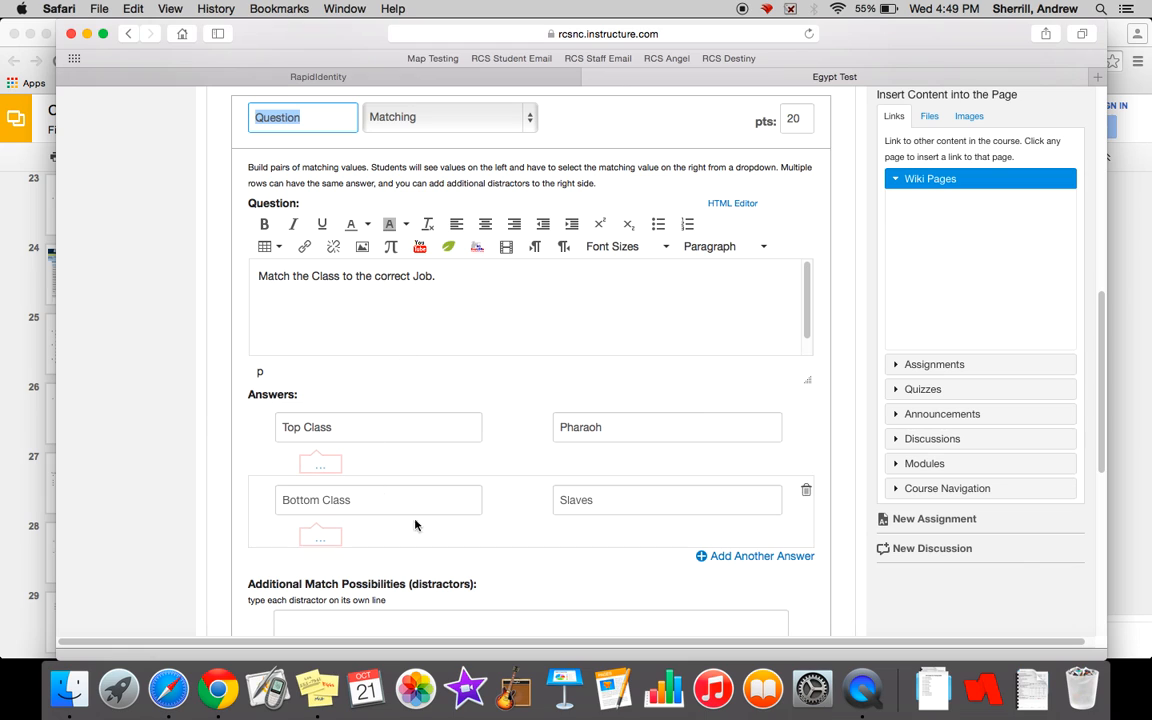
scroll(517, 446, down, 1)
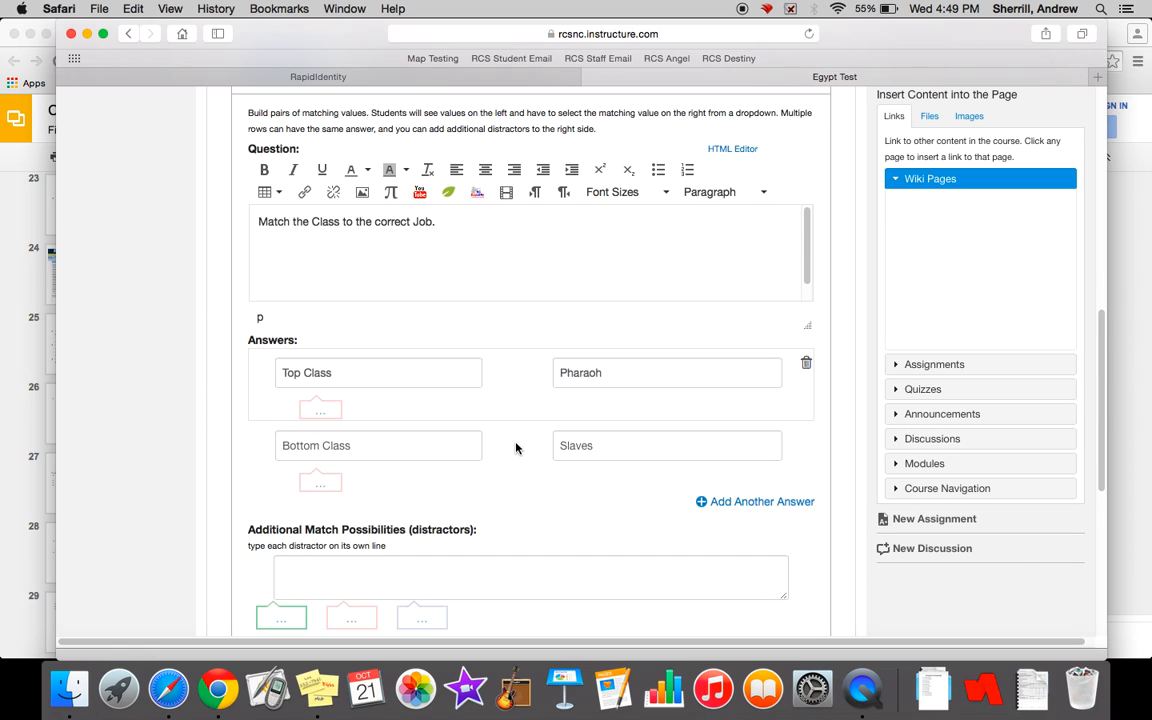
scroll(517, 446, up, 3)
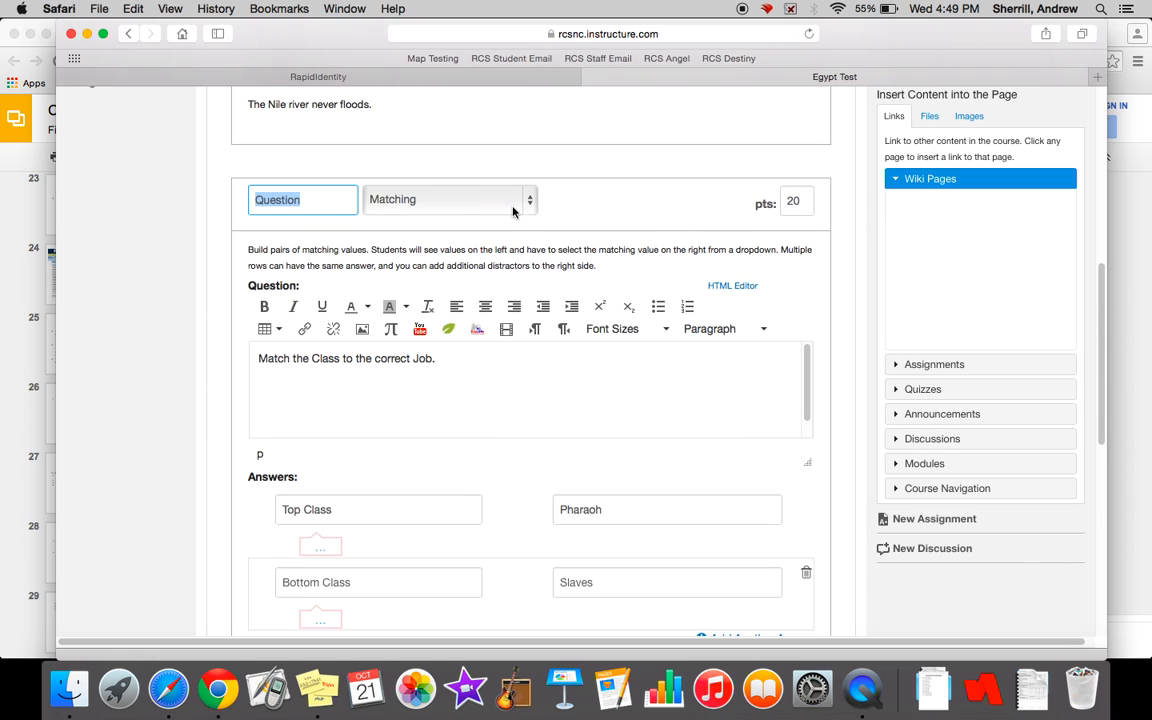
scroll(643, 213, down, 5)
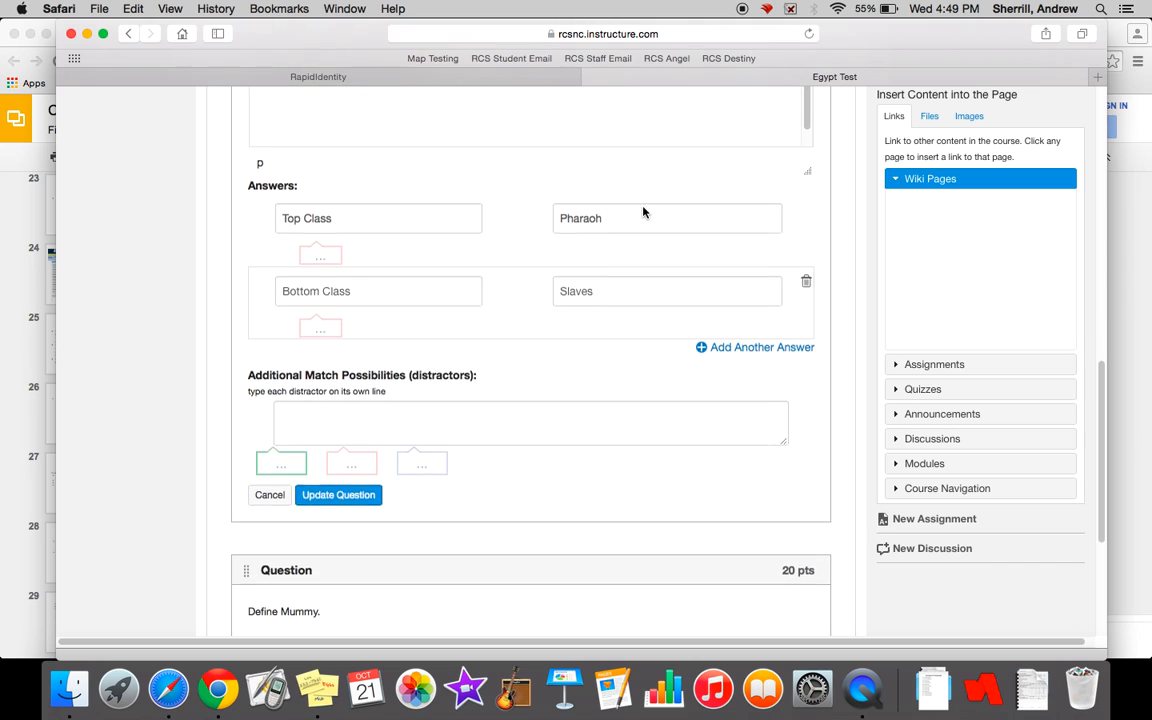
click(310, 489)
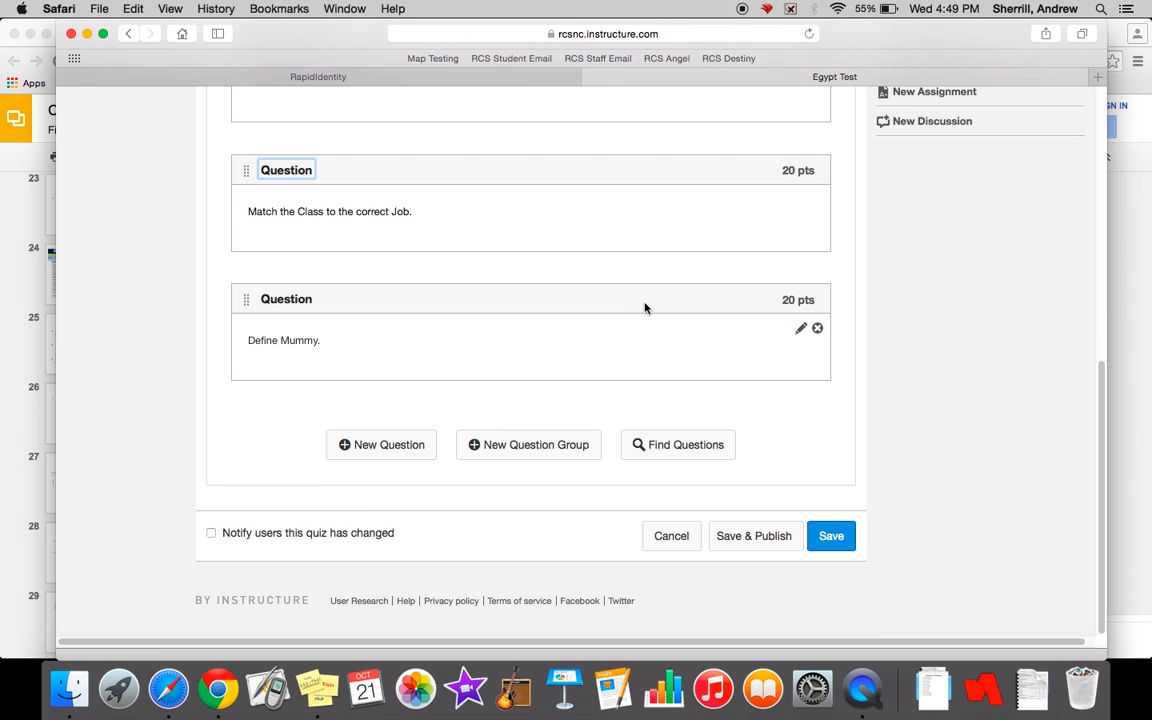
- Delete the "Define Mummy." essay question from the quiz and check the quiz's total points
click(817, 329)
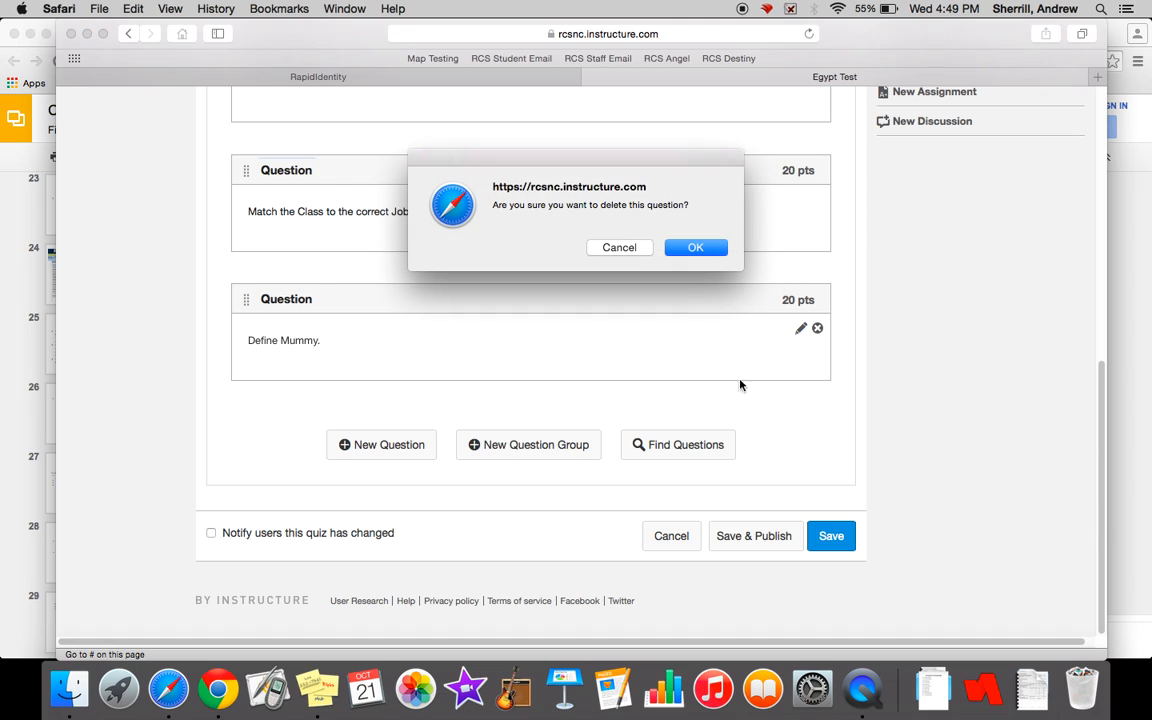
click(683, 249)
scroll(527, 337, up, 5)
scroll(527, 337, down, 3)
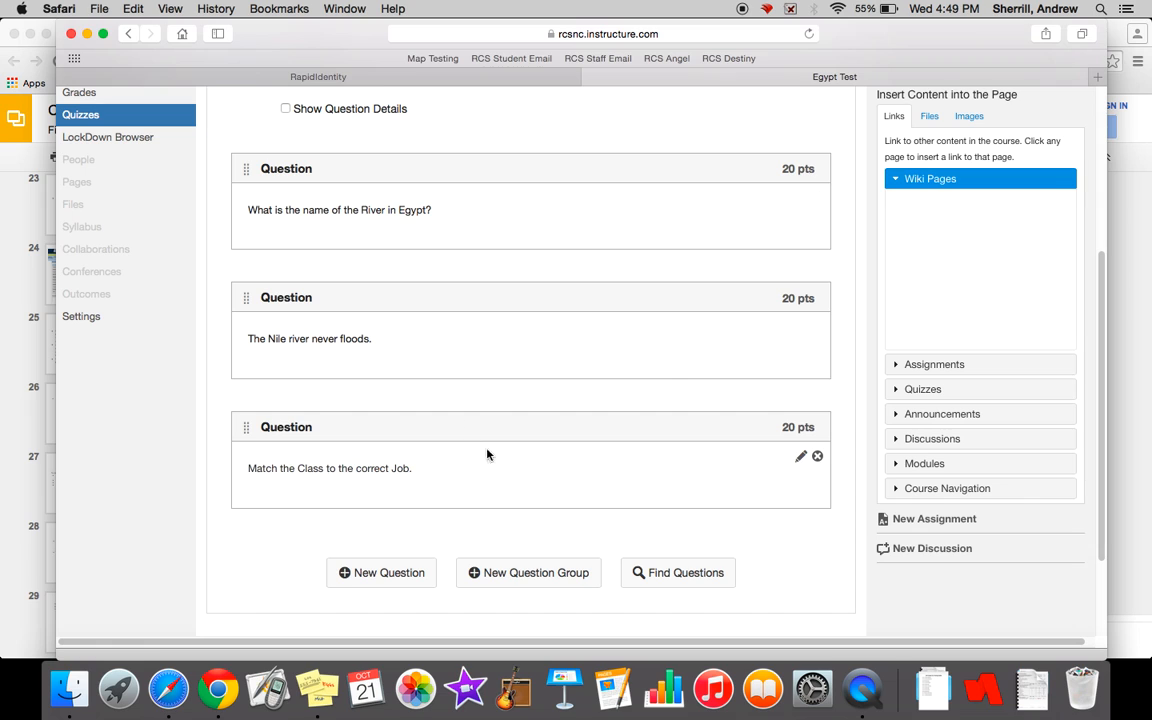
scroll(797, 252, up, 6)
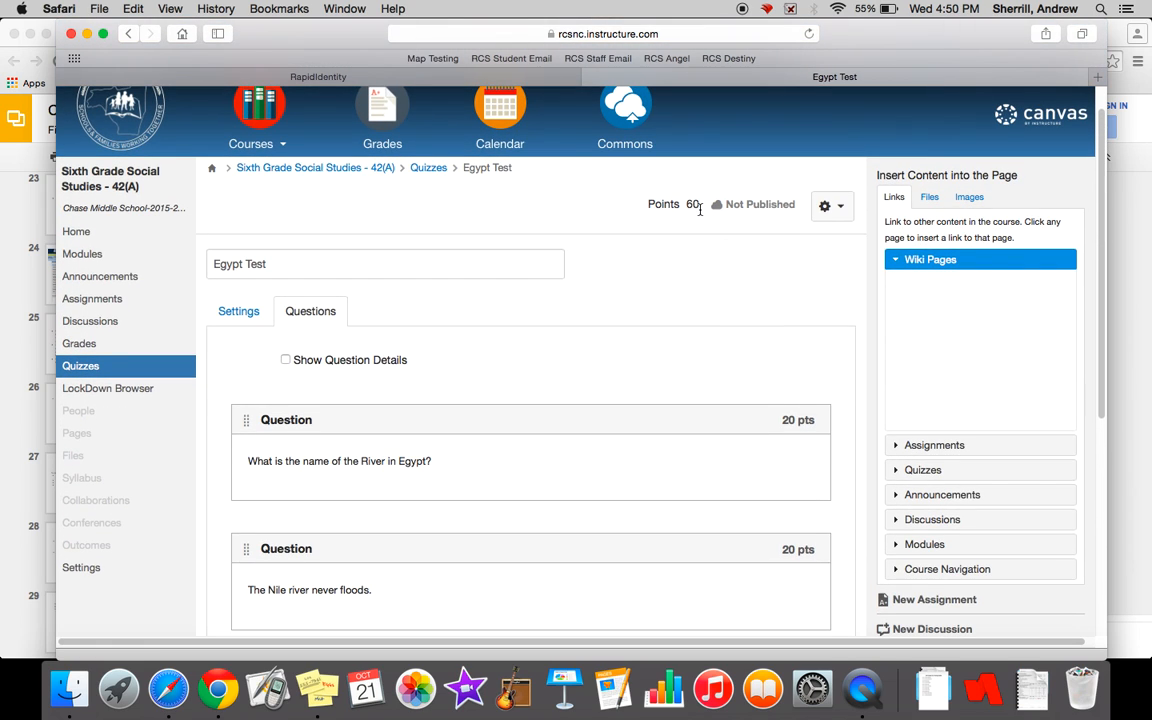
- Save the Egypt Test quiz without publishing it and review its settings summary and dates
scroll(660, 260, down, 9)
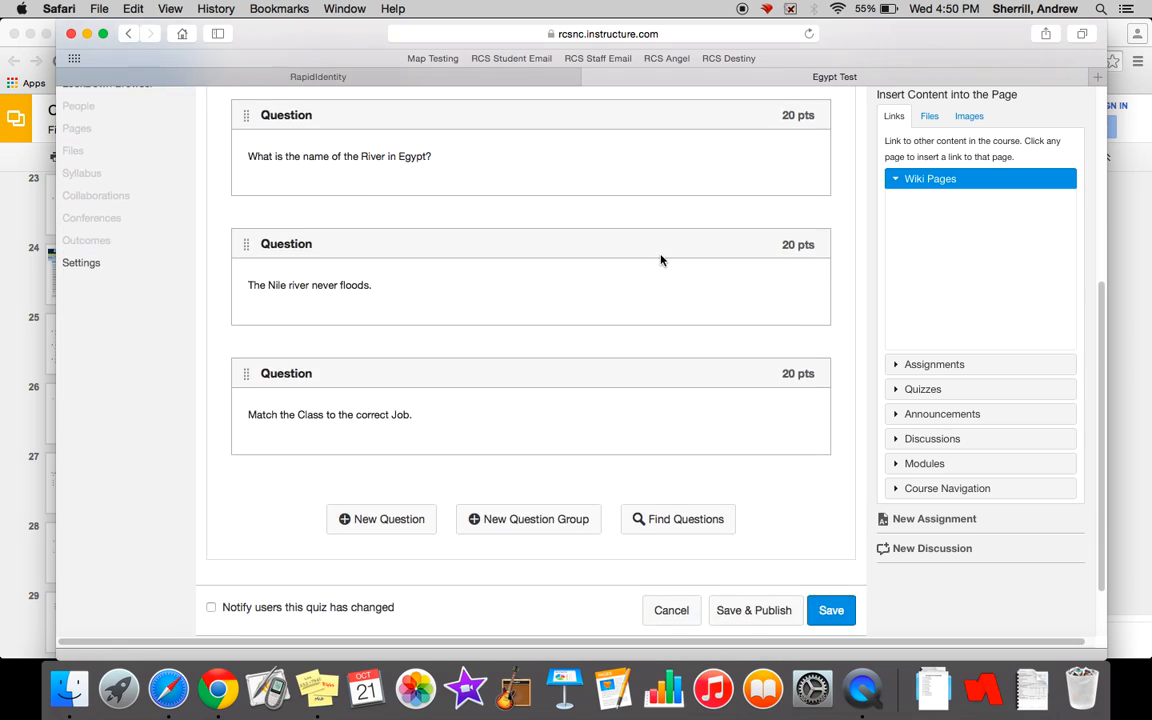
click(830, 548)
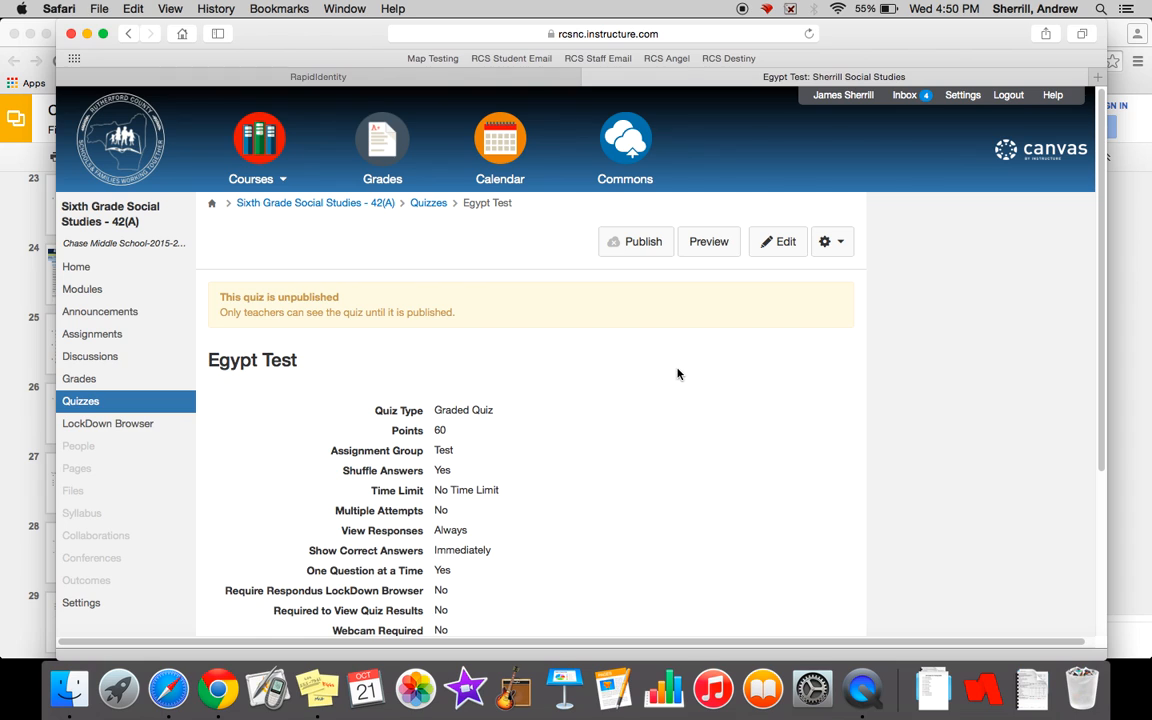
scroll(677, 374, down, 3)
scroll(677, 374, down, 1)
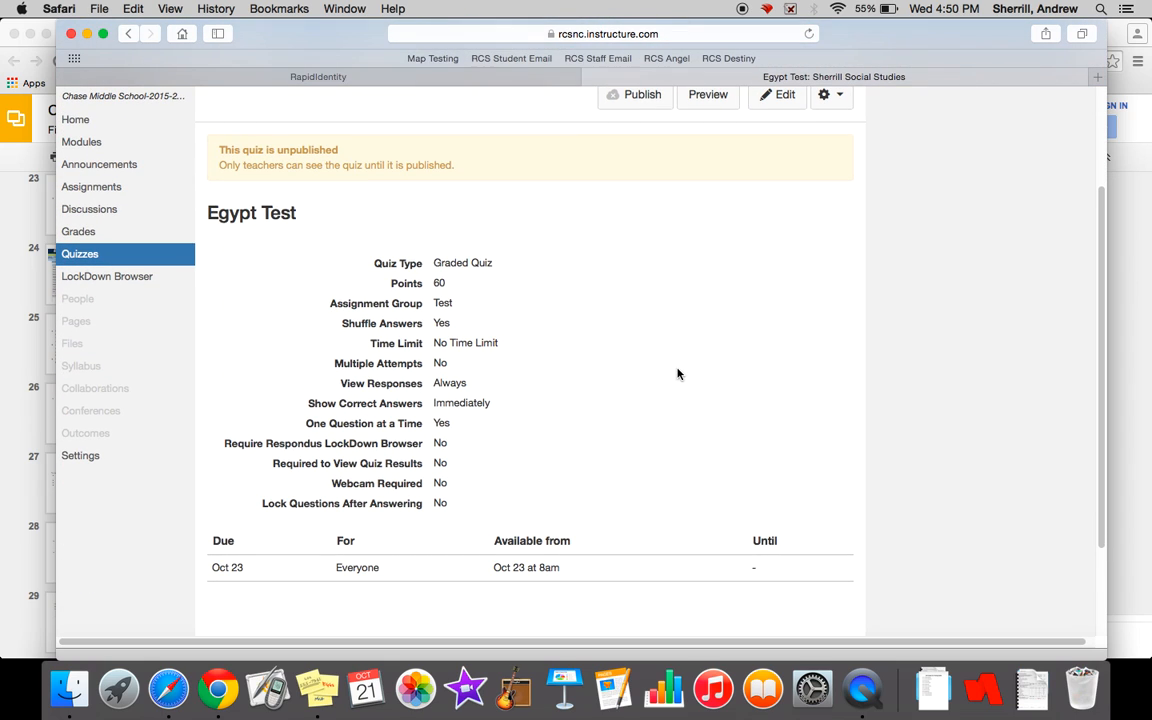
scroll(677, 374, up, 2)
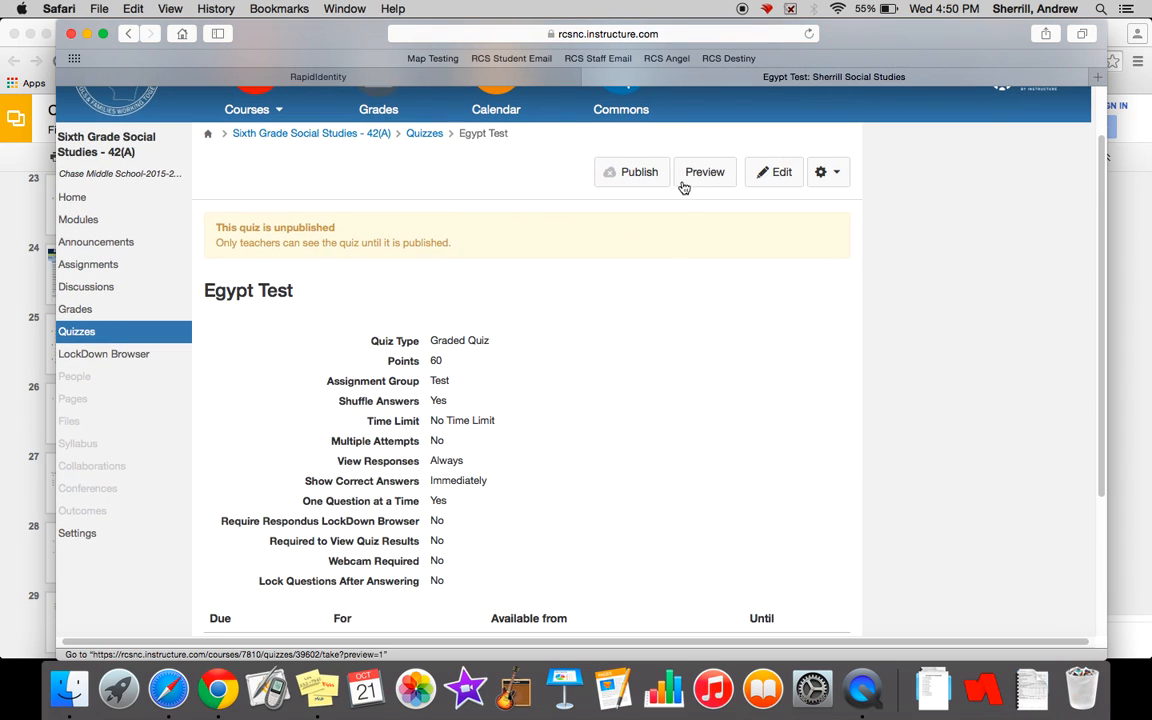
- Preview the draft quiz, moving ahead to Question 2 and back to Question 1 without answering
click(705, 174)
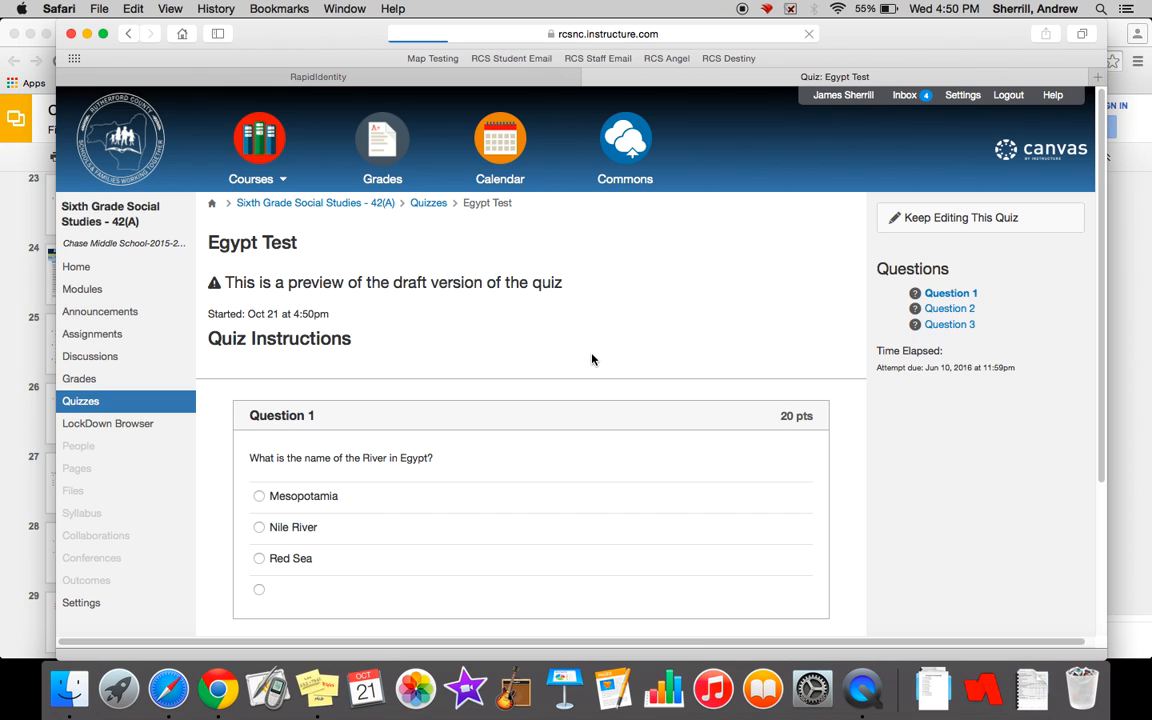
scroll(592, 360, down, 3)
scroll(592, 360, down, 1)
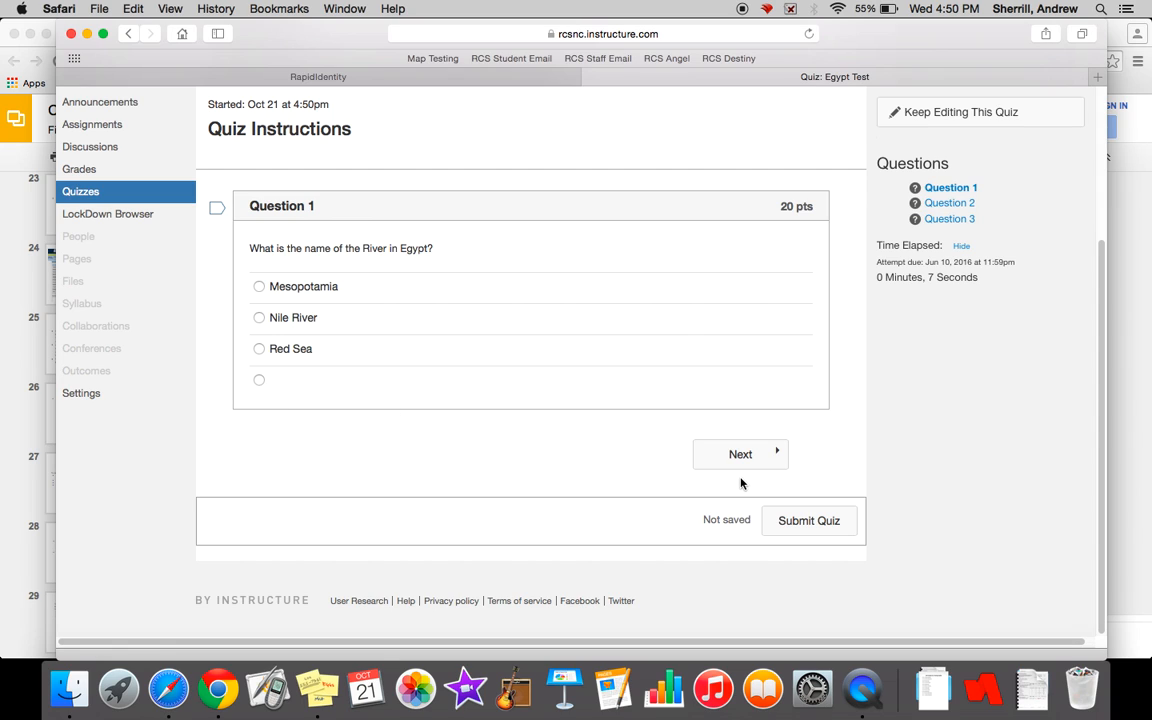
click(767, 464)
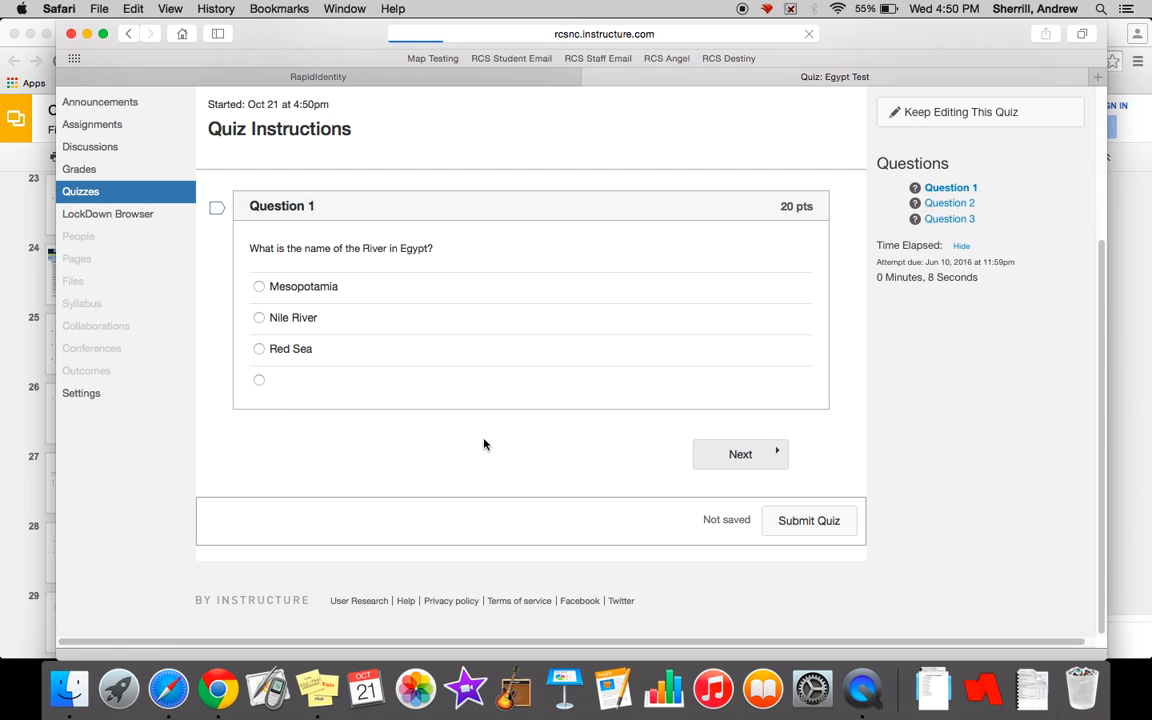
scroll(386, 490, down, 2)
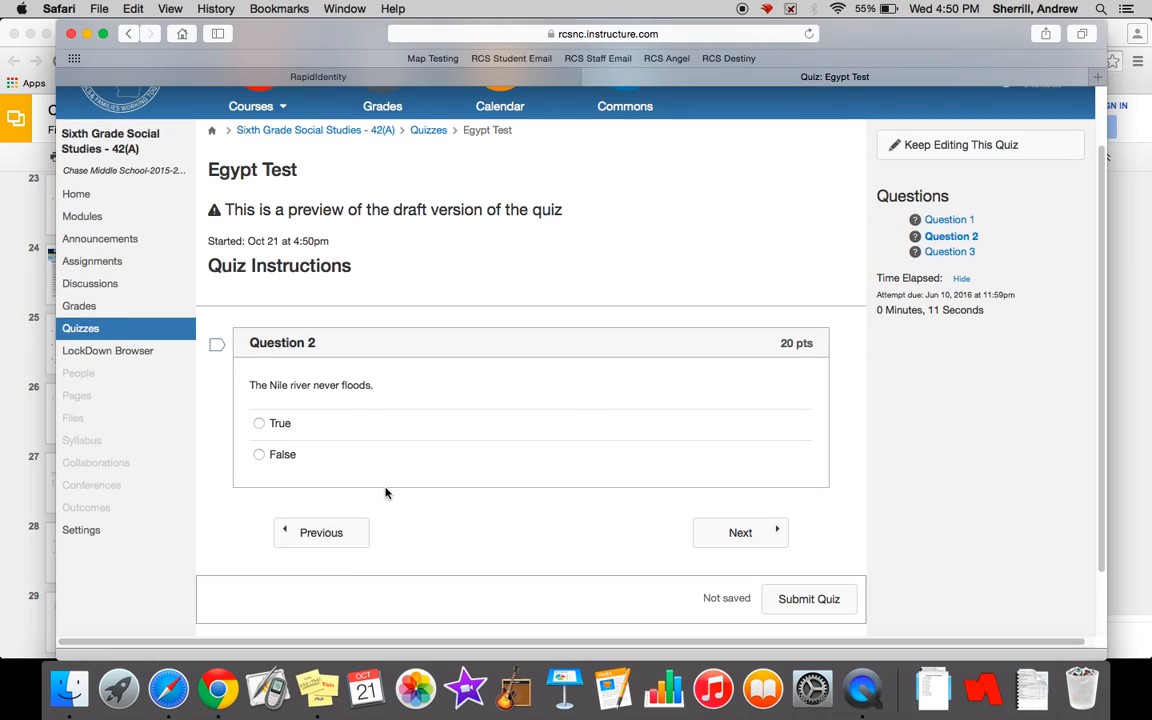
click(950, 221)
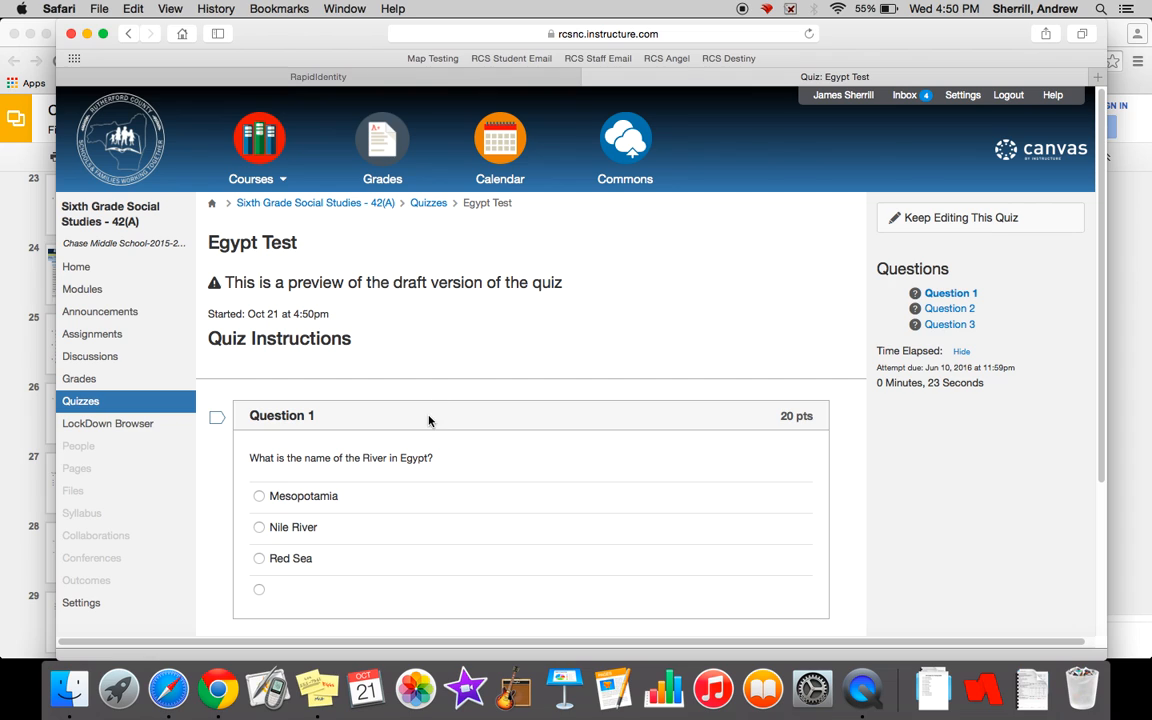
scroll(512, 301, down, 3)
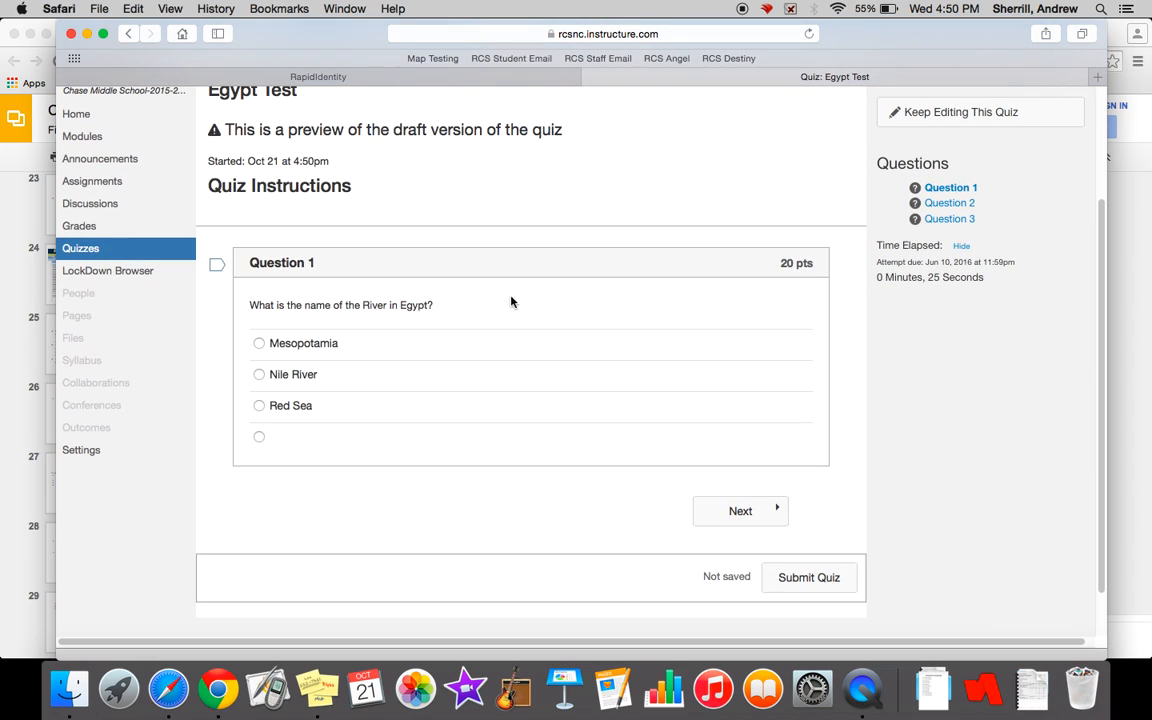
- Open the course's LockDown Browser page and view the requirement listed for each quiz
click(147, 271)
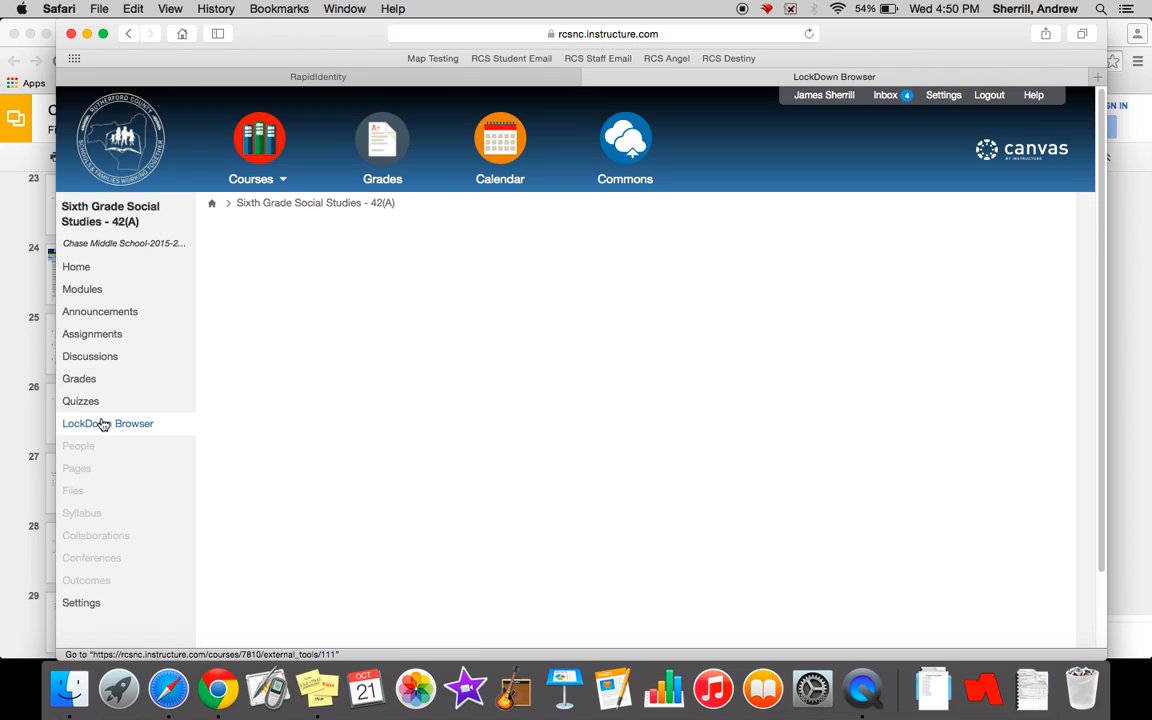
scroll(414, 373, down, 2)
scroll(414, 373, up, 2)
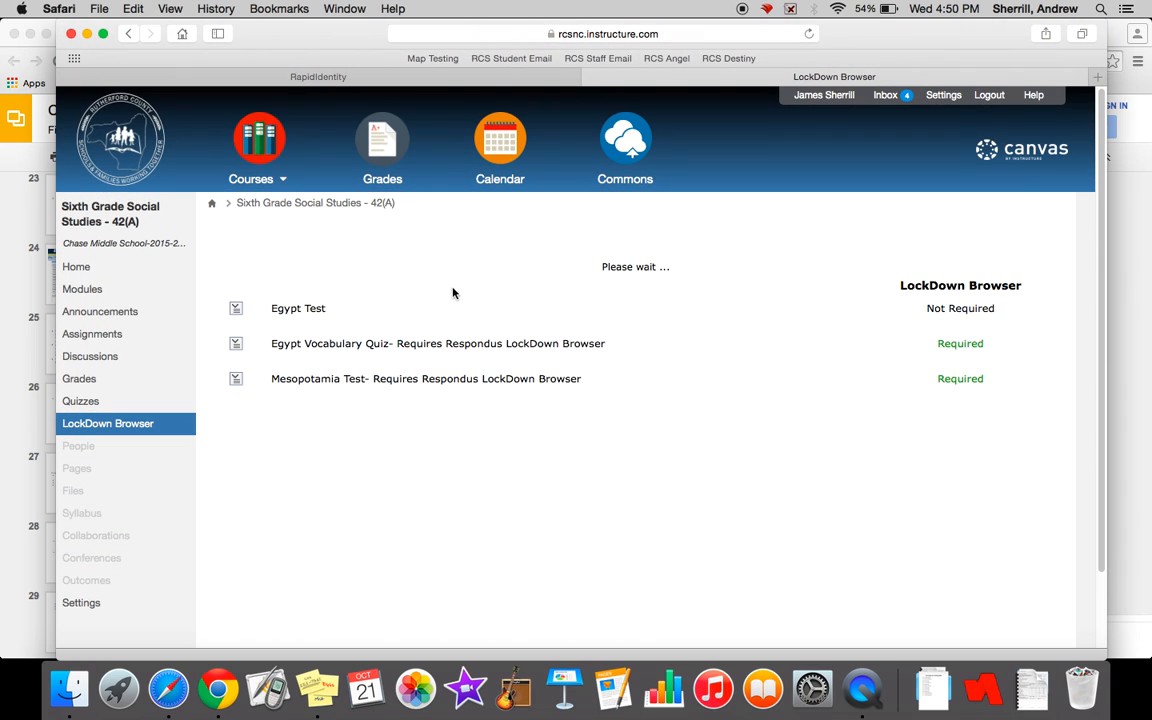